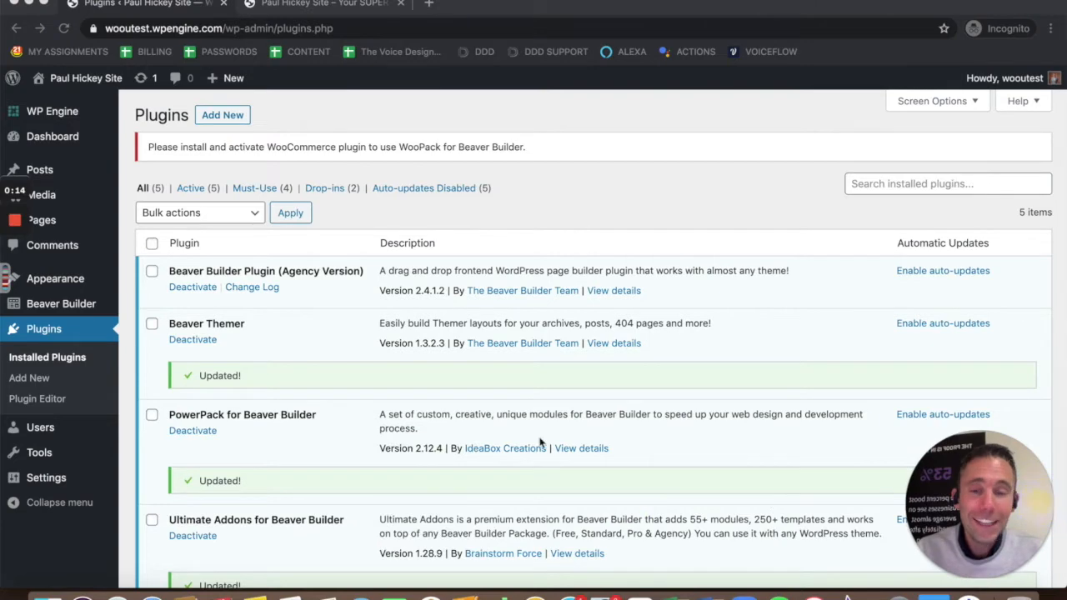
# Step: Review the installed plugins list and the notice about activating WooCommerce to use WooPack for Beaver Builder
pyautogui.scroll(-3, 526, 439)
pyautogui.scroll(-1, 526, 439)
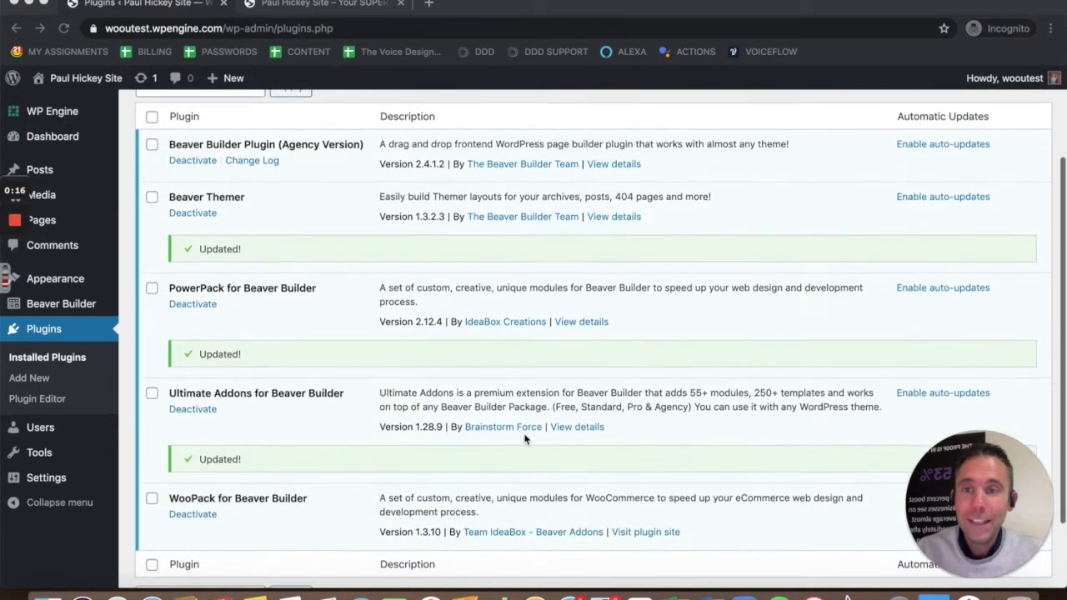
pyautogui.scroll(1, 524, 439)
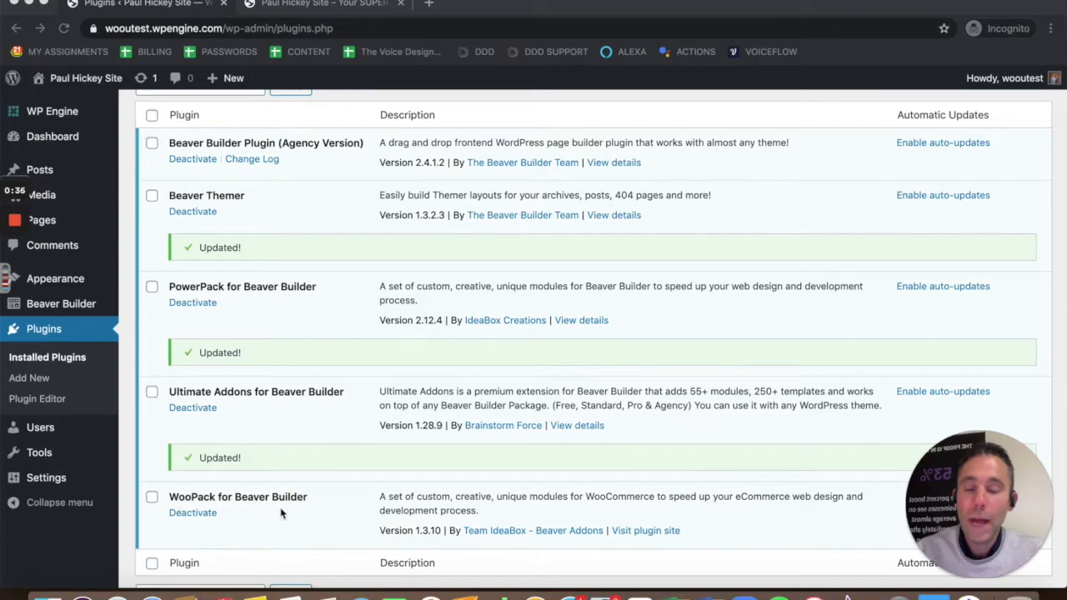
pyautogui.scroll(3, 284, 512)
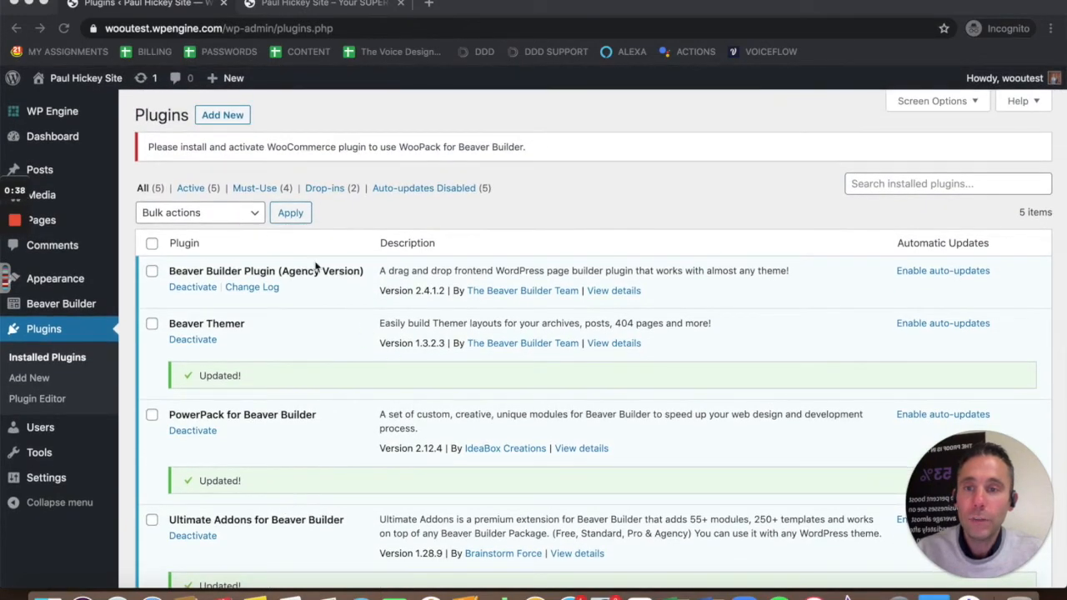
pyautogui.tripleClick(210, 146)
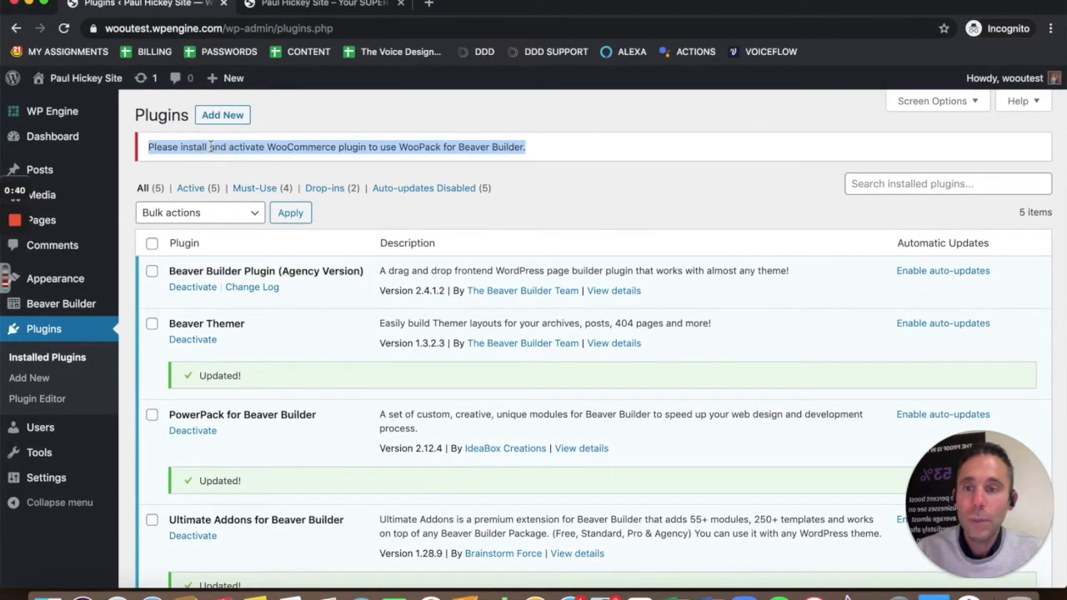
pyautogui.click(210, 147)
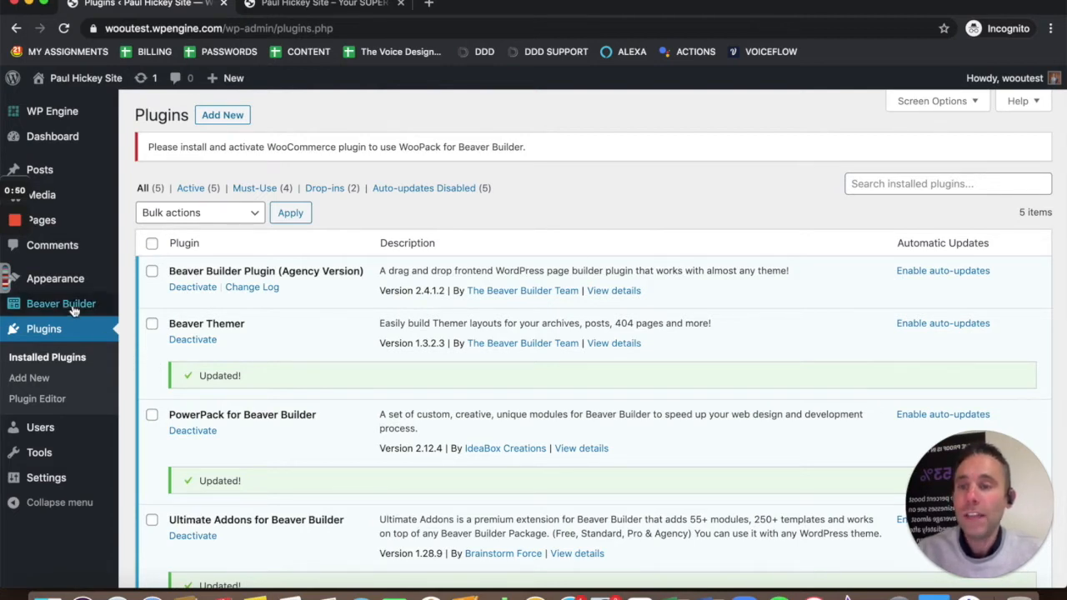
pyautogui.moveTo(58, 482)
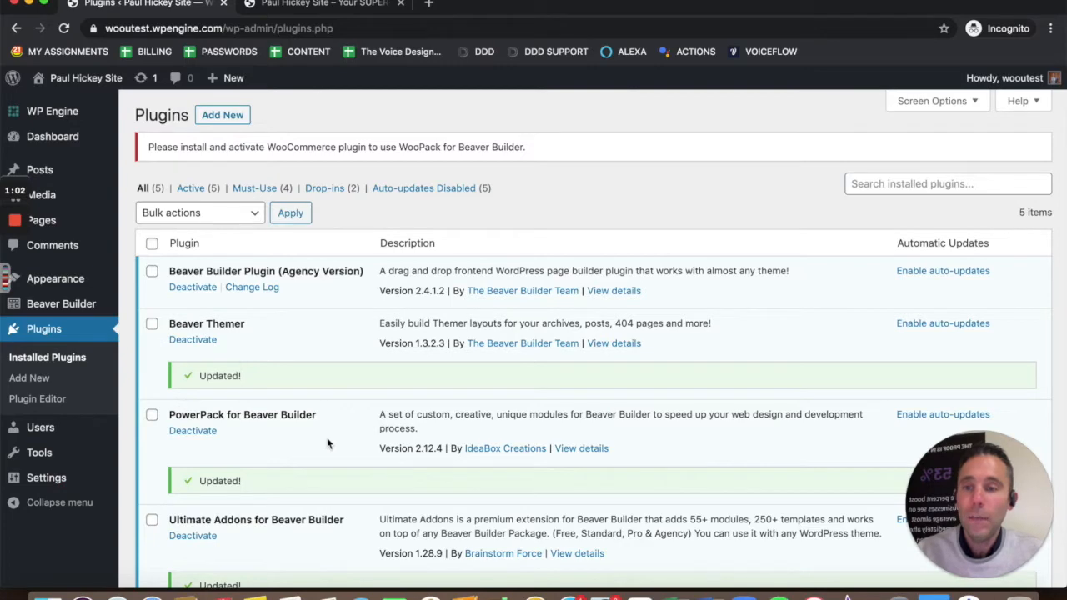
pyautogui.scroll(-3, 328, 444)
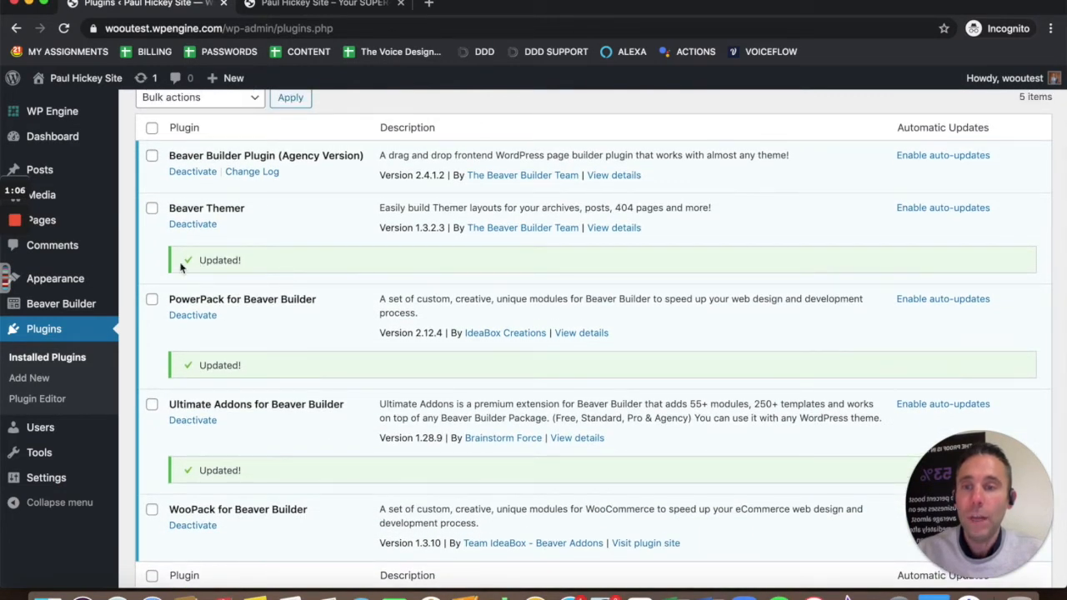
pyautogui.scroll(3, 306, 322)
pyautogui.scroll(-2, 596, 281)
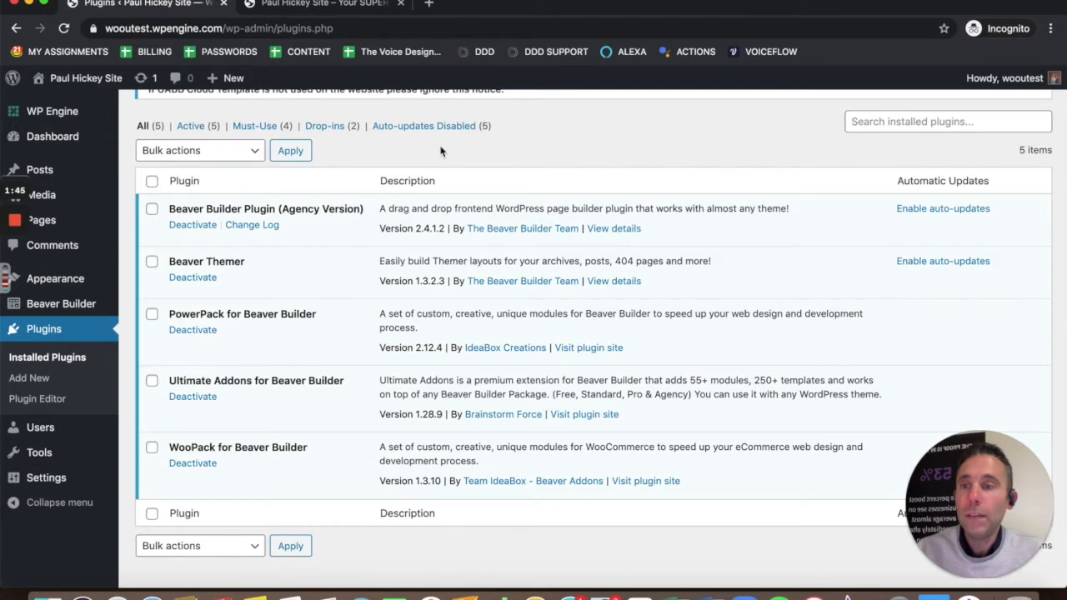
pyautogui.scroll(4, 441, 151)
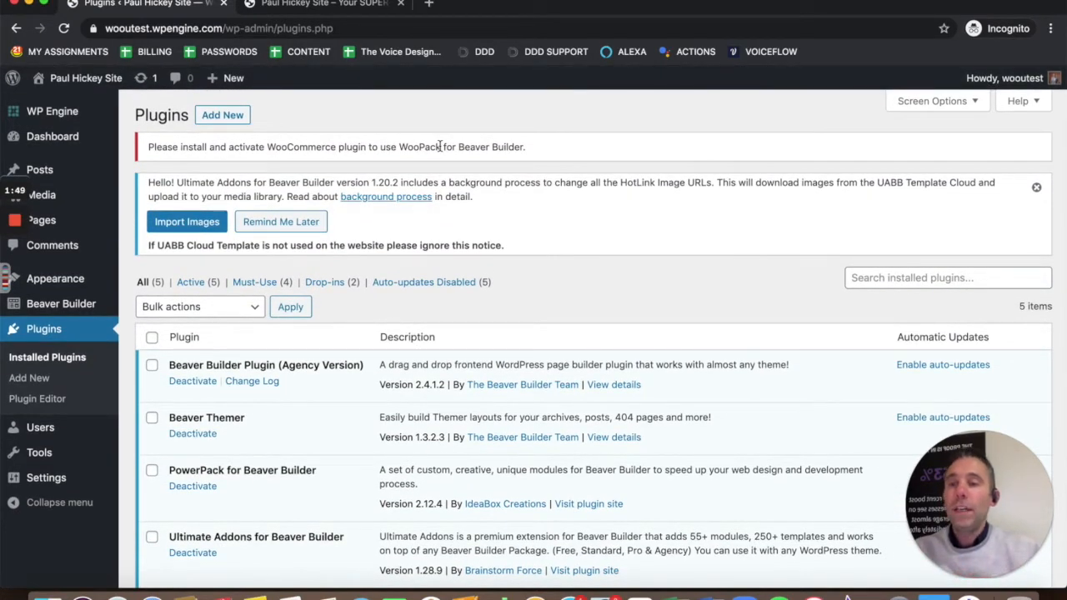
# Step: Open the Dashboard and examine which pages Posts, Media, Appearance, Beaver Builder, Plugins, Users and Tools offer
pyautogui.click(84, 148)
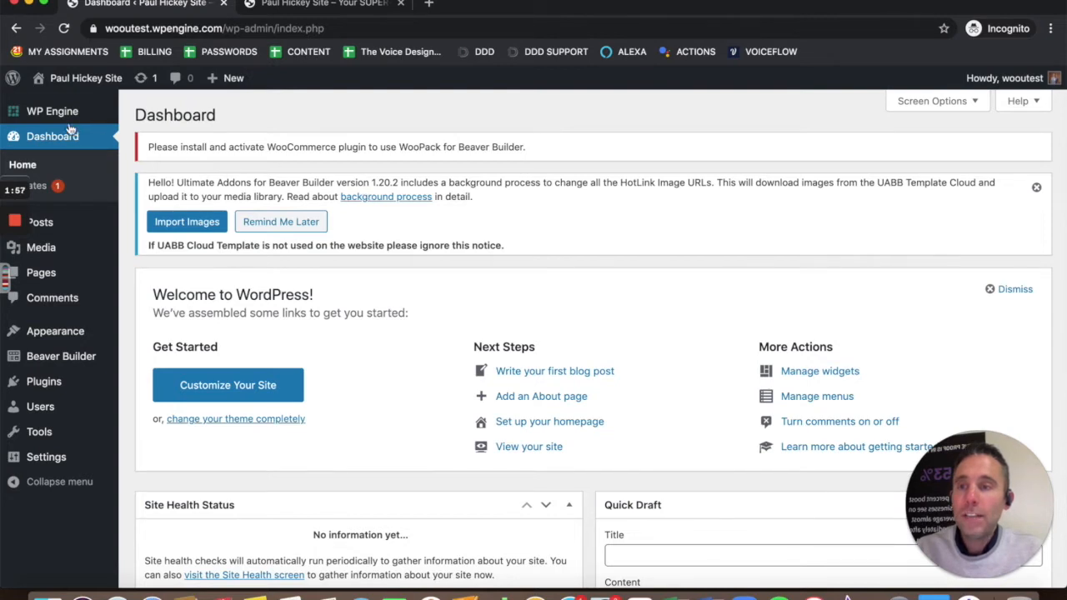
pyautogui.moveTo(61, 116)
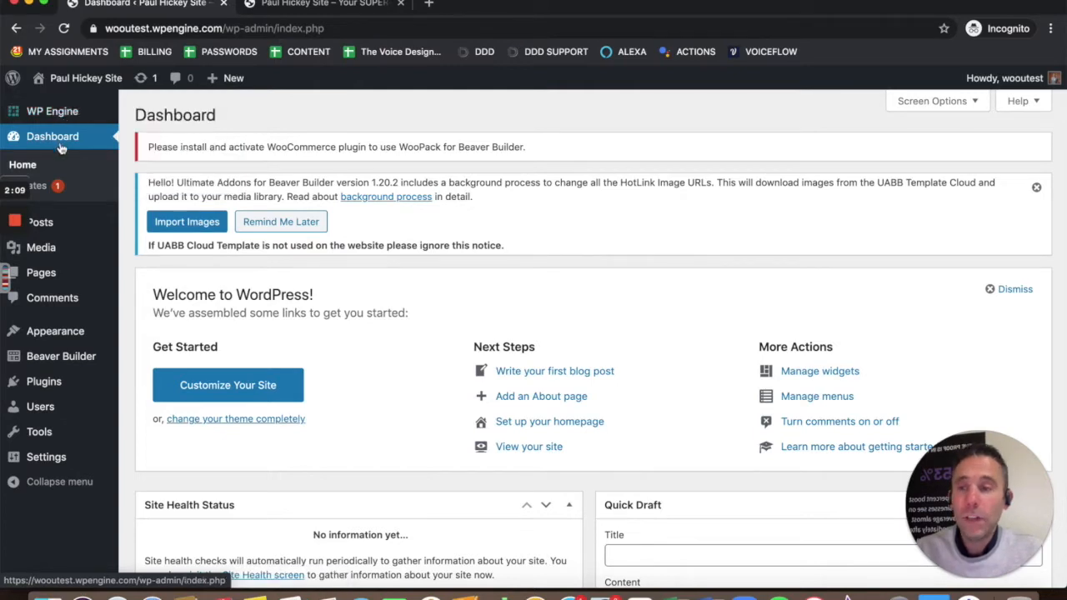
pyautogui.moveTo(108, 221)
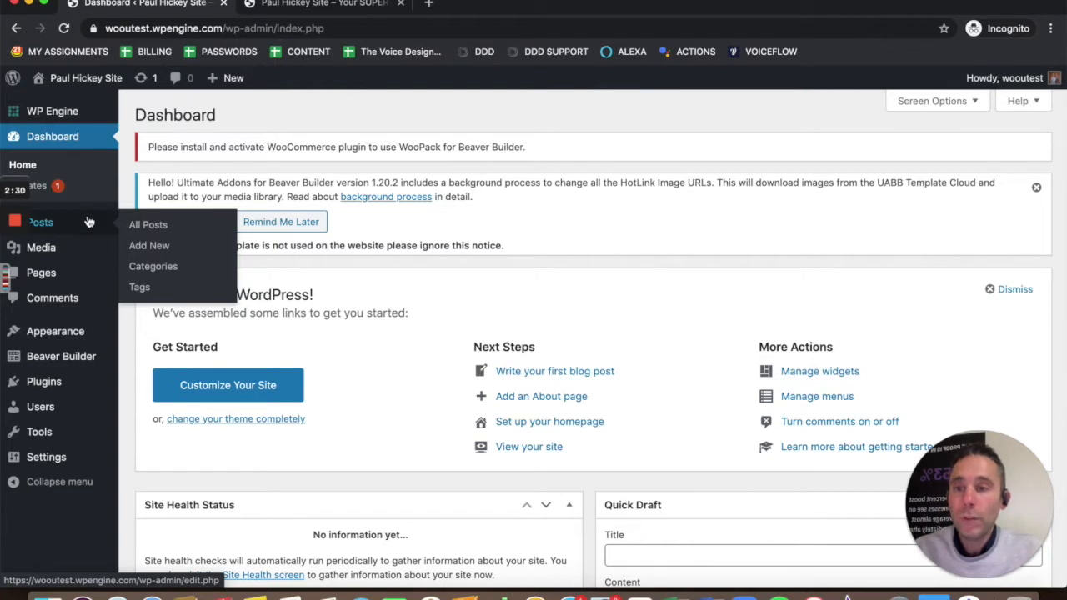
pyautogui.moveTo(73, 248)
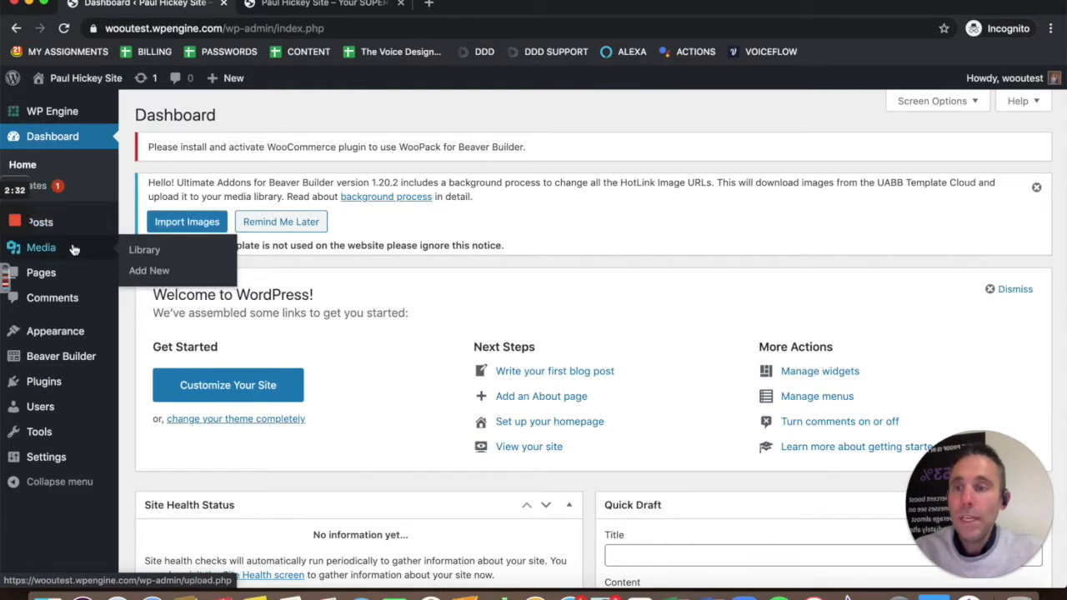
pyautogui.moveTo(53, 275)
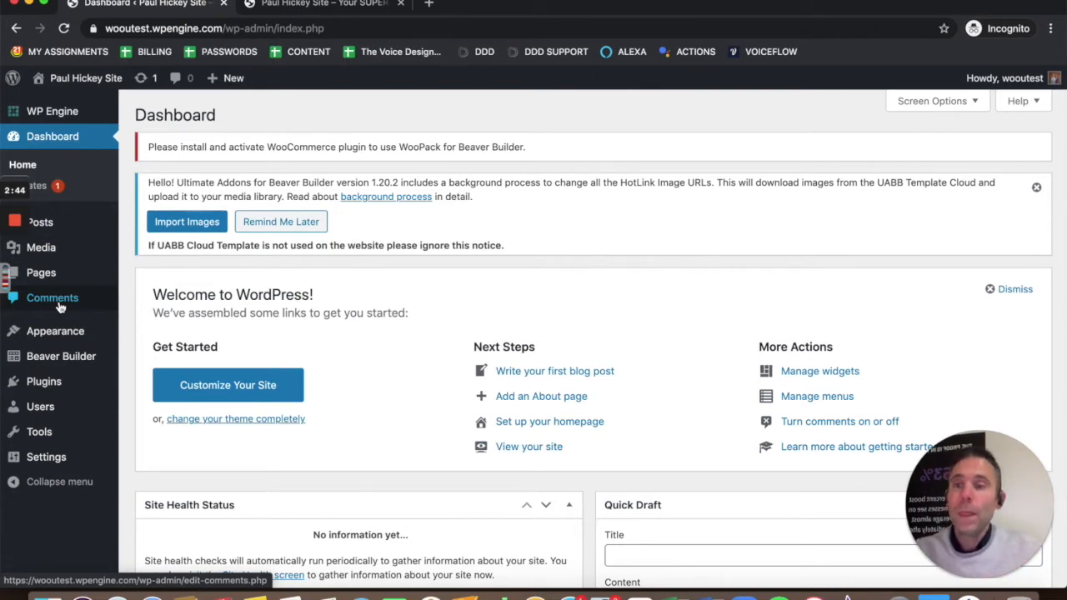
pyautogui.moveTo(60, 337)
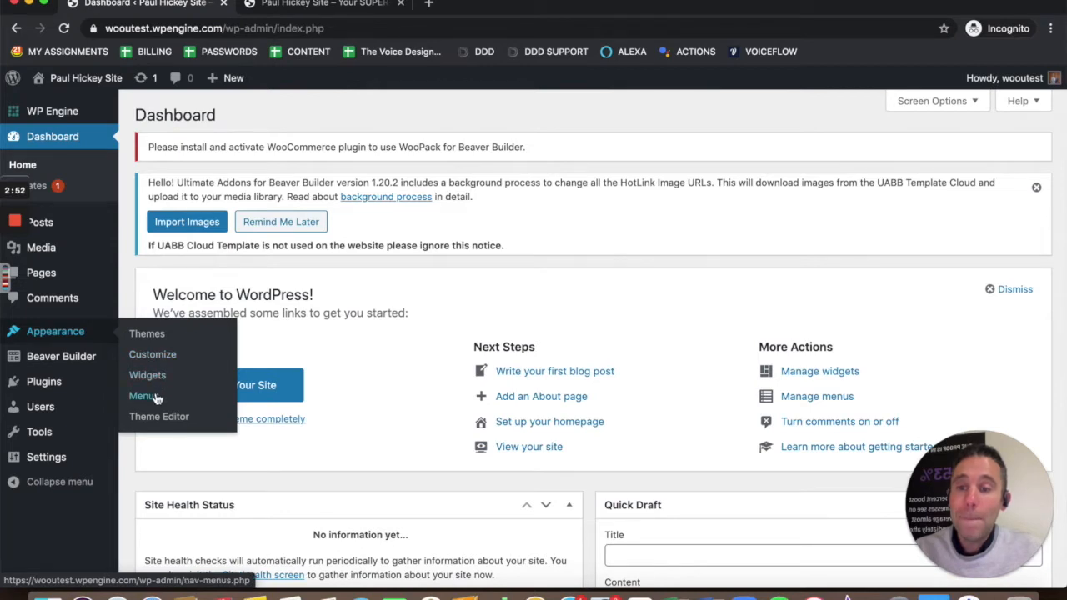
pyautogui.moveTo(81, 358)
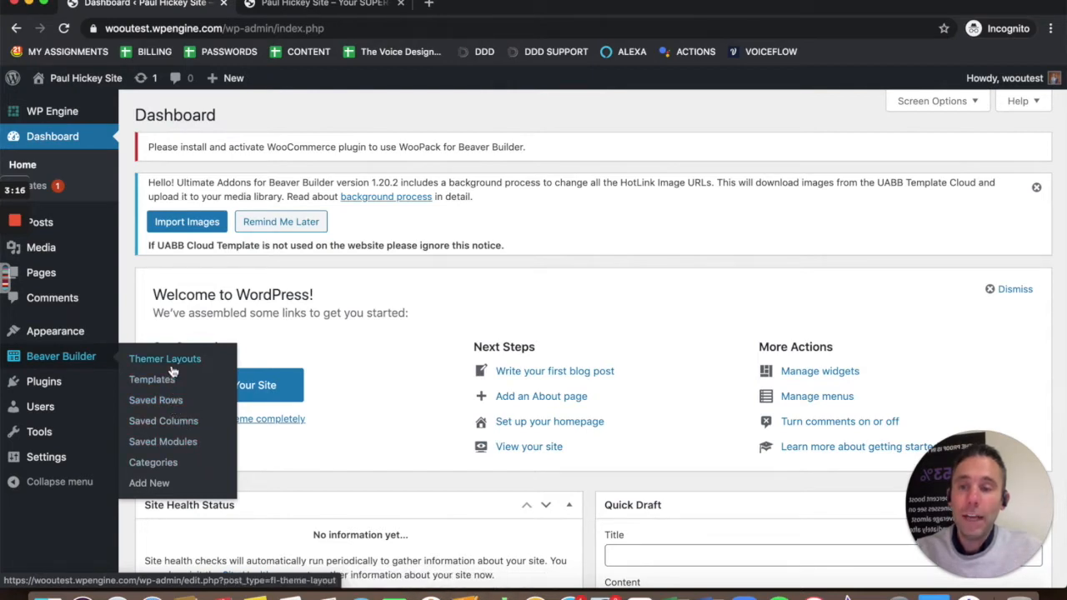
pyautogui.moveTo(59, 383)
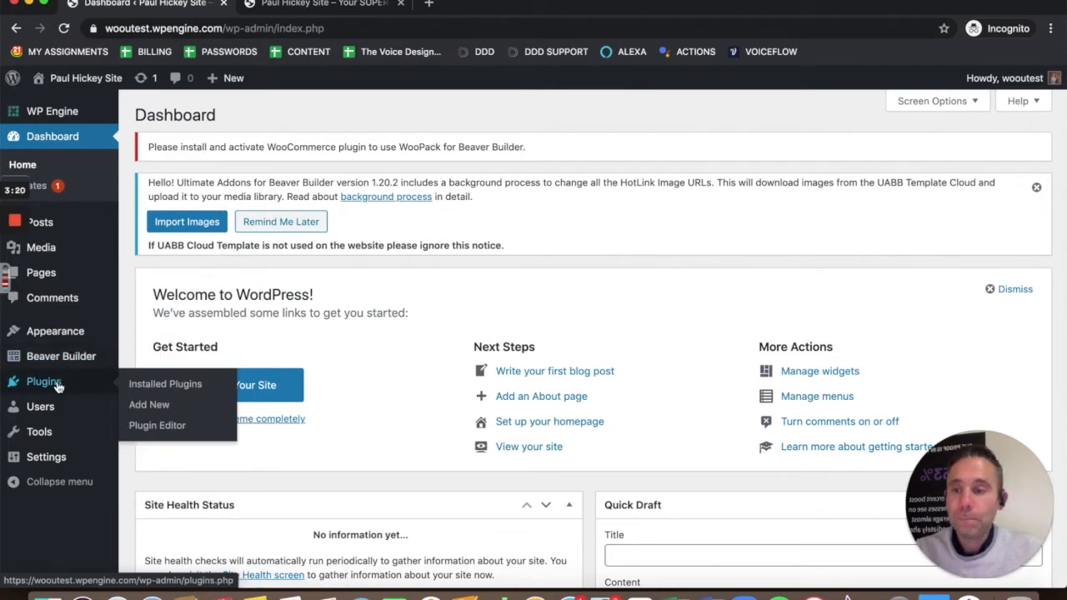
pyautogui.moveTo(44, 407)
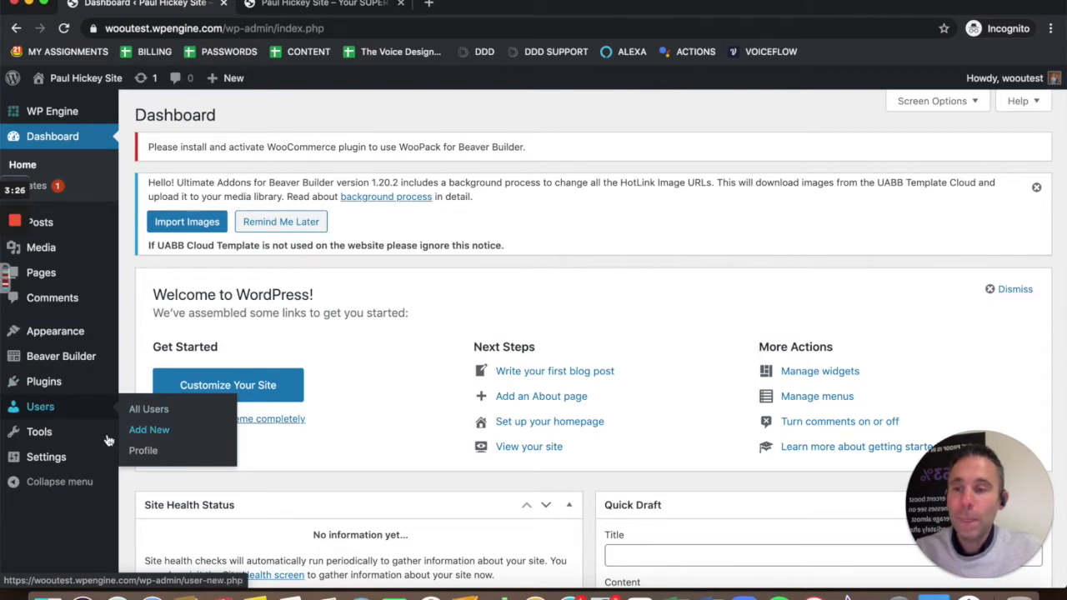
pyautogui.moveTo(58, 435)
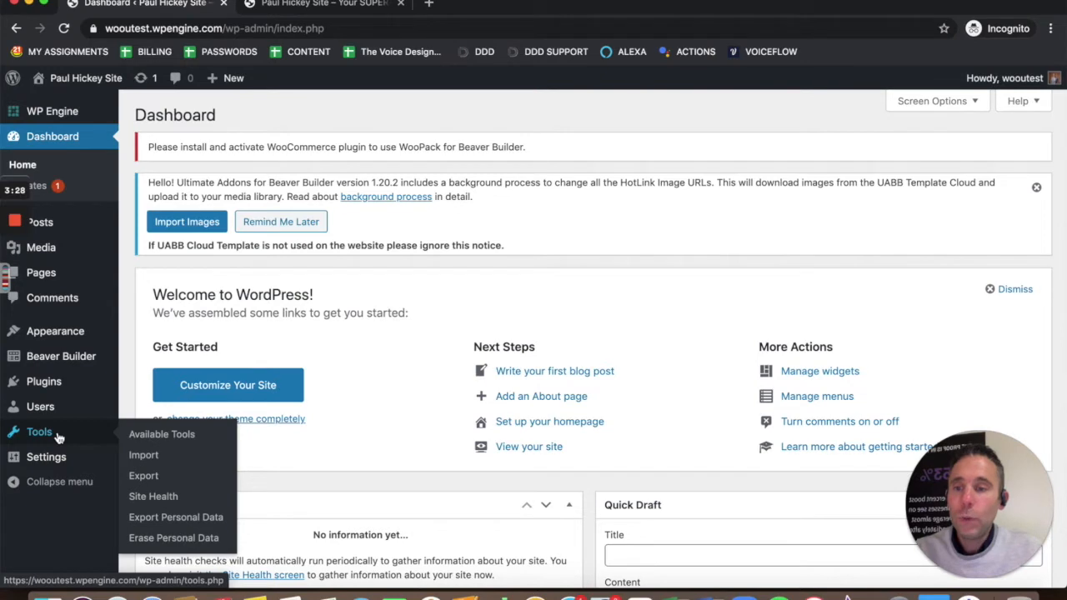
# Step: In the General settings, change the site title to "WooCommerce University by Data Driven Design"
pyautogui.moveTo(61, 461)
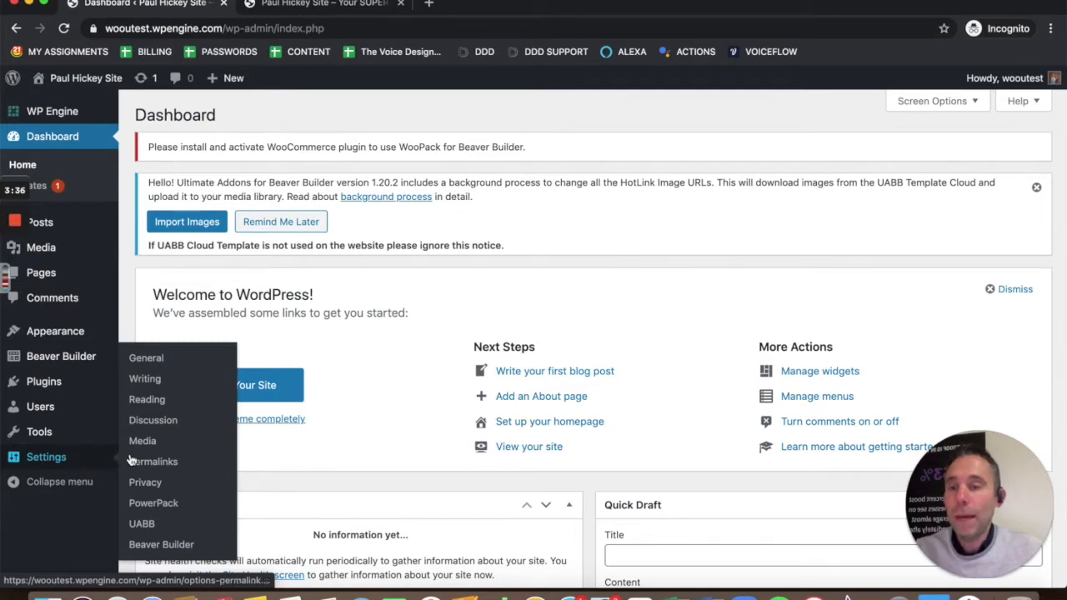
pyautogui.click(154, 360)
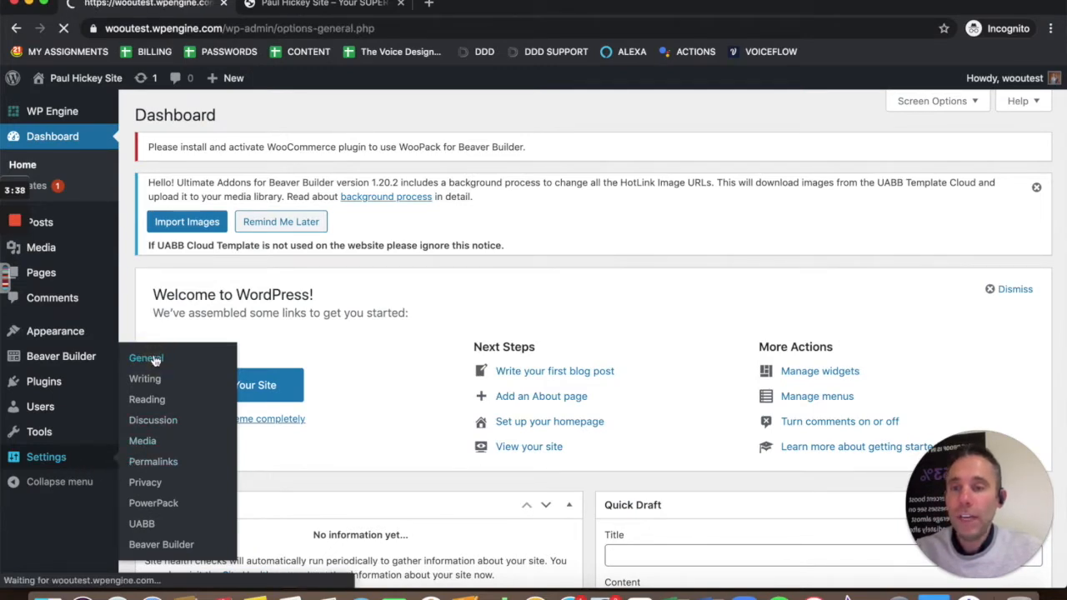
pyautogui.scroll(-1, 195, 354)
pyautogui.scroll(-2, 194, 354)
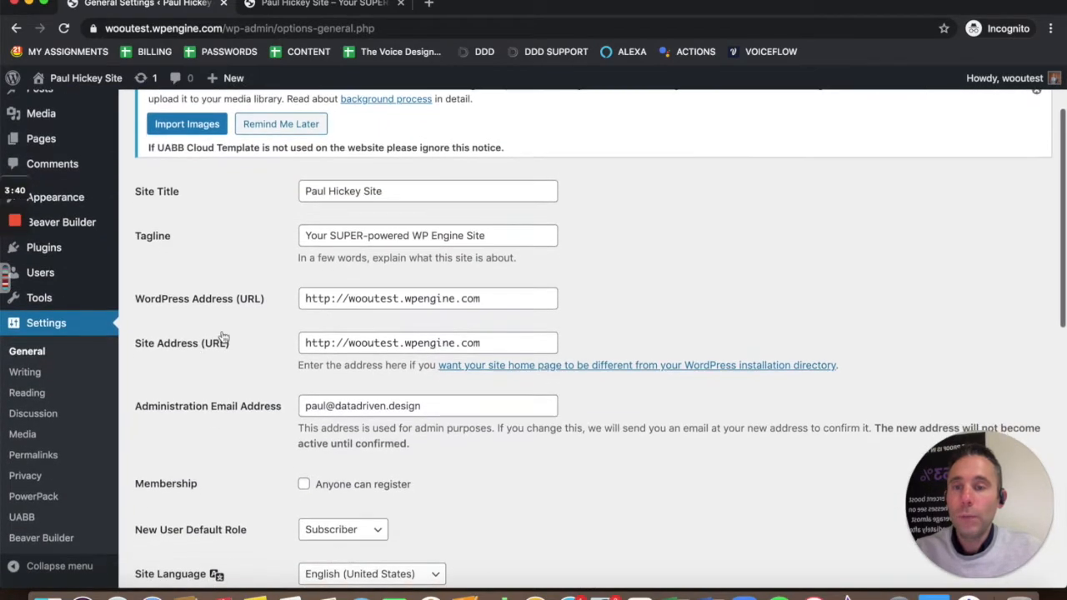
pyautogui.tripleClick(384, 193)
pyautogui.press('BackSpace')
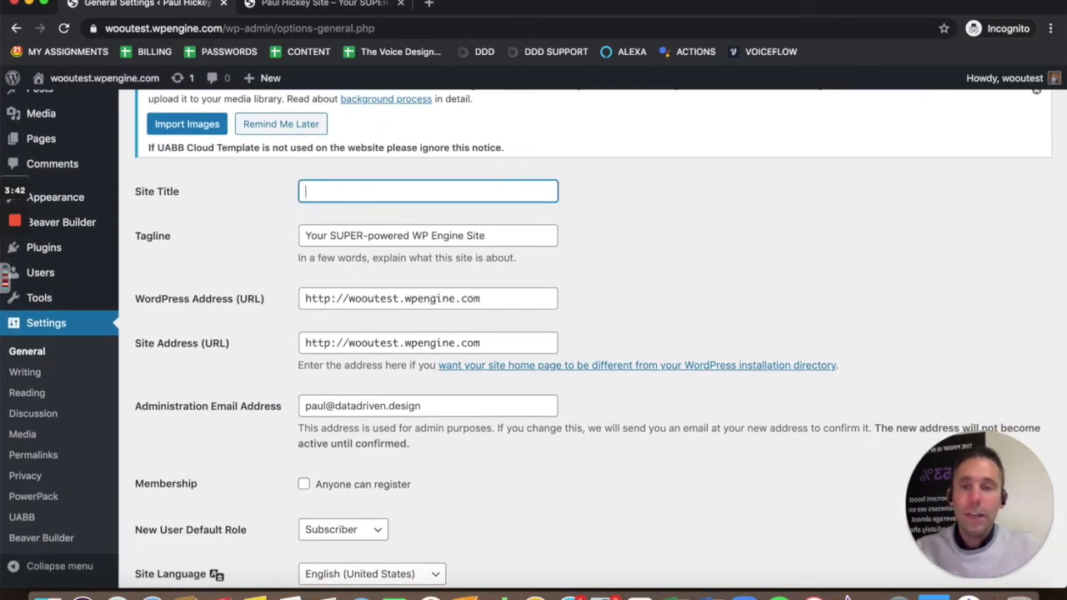
pyautogui.write('WooCommer')
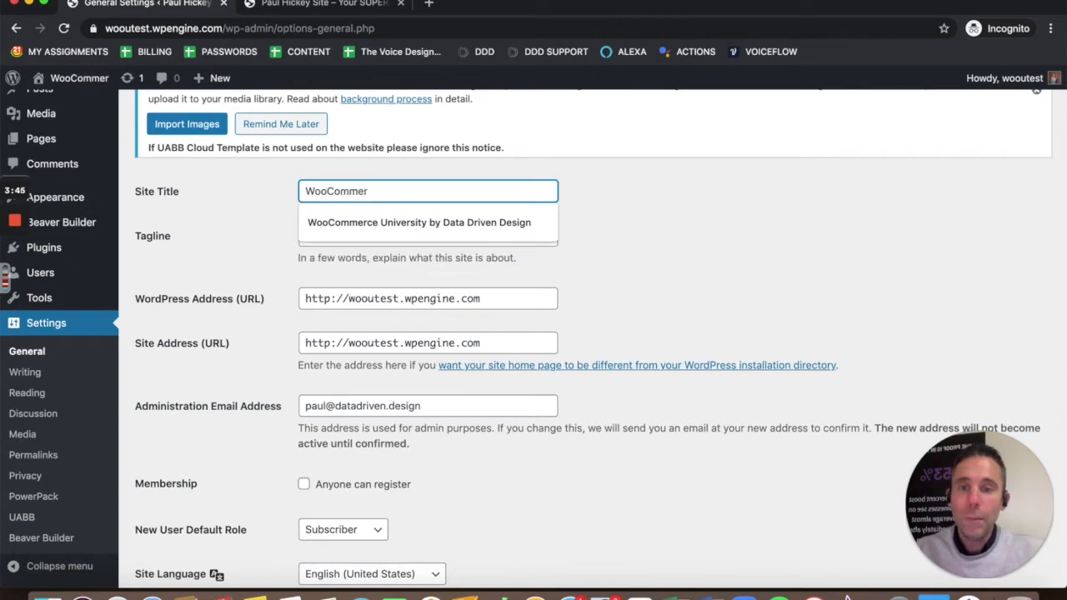
pyautogui.press('Down')
pyautogui.press('Return')
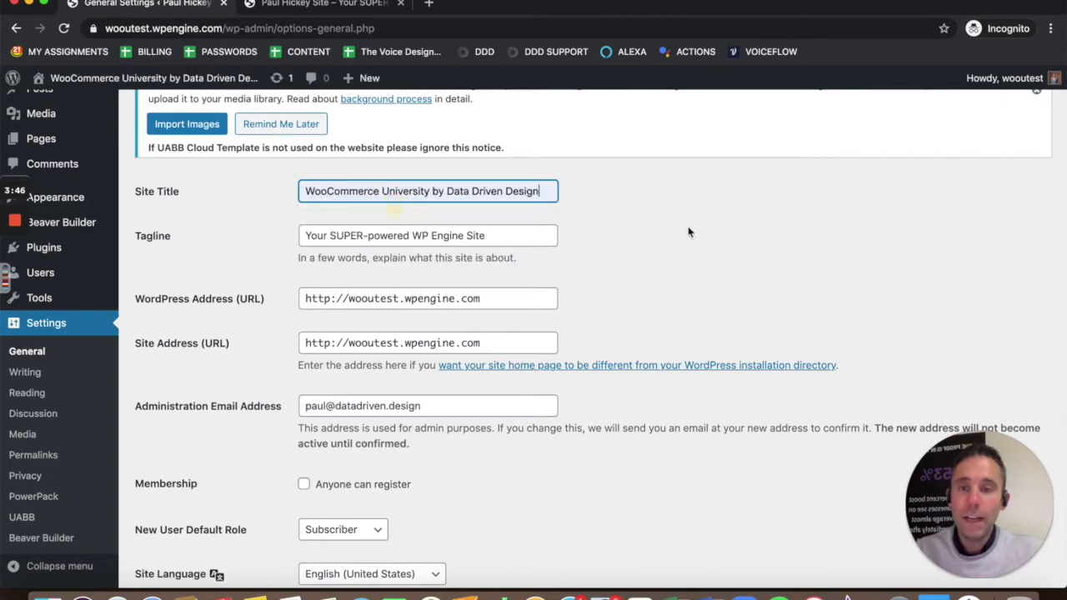
# Step: Copy the site title and use it to replace the tagline
pyautogui.tripleClick(427, 190)
pyautogui.press('super+c')
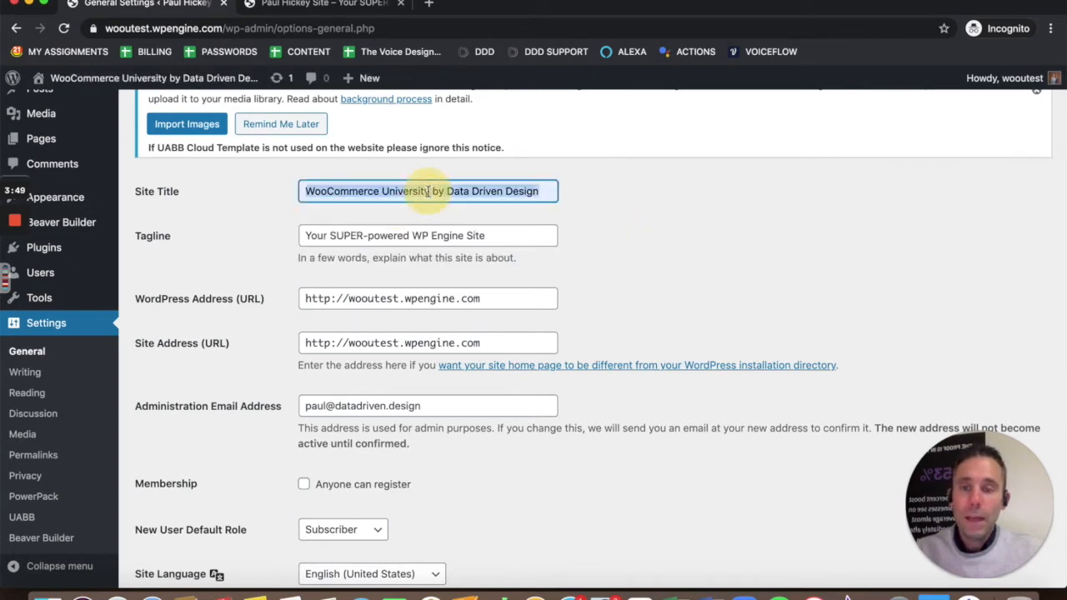
pyautogui.tripleClick(438, 235)
pyautogui.press('super+v')
pyautogui.click(600, 254)
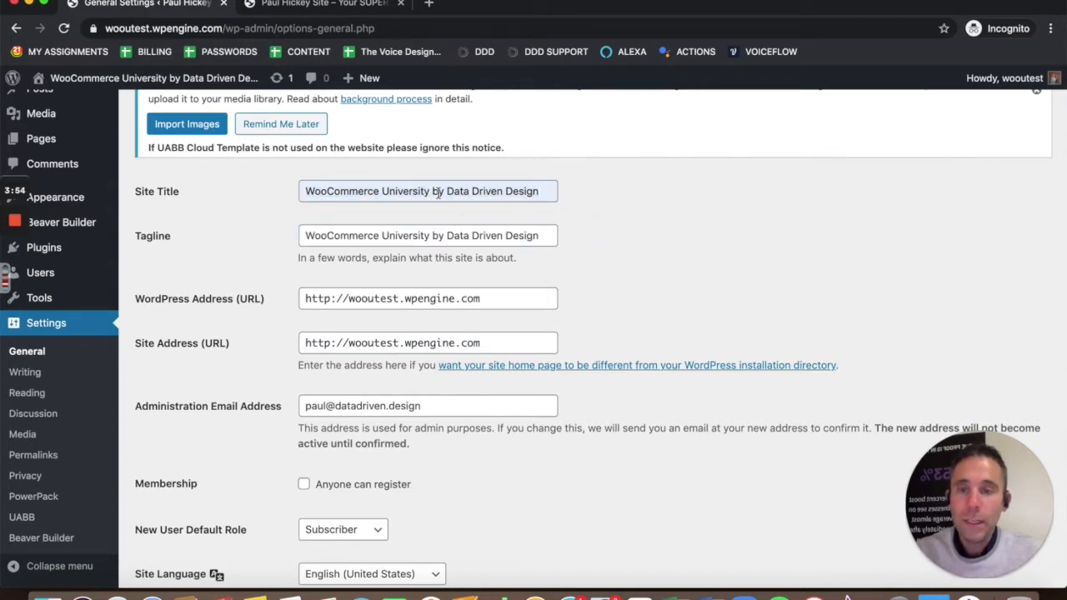
# Step: Review the remaining general settings, including timezone and date format, and save the changes
pyautogui.scroll(-3, 609, 250)
pyautogui.scroll(-3, 609, 250)
pyautogui.scroll(-3, 609, 250)
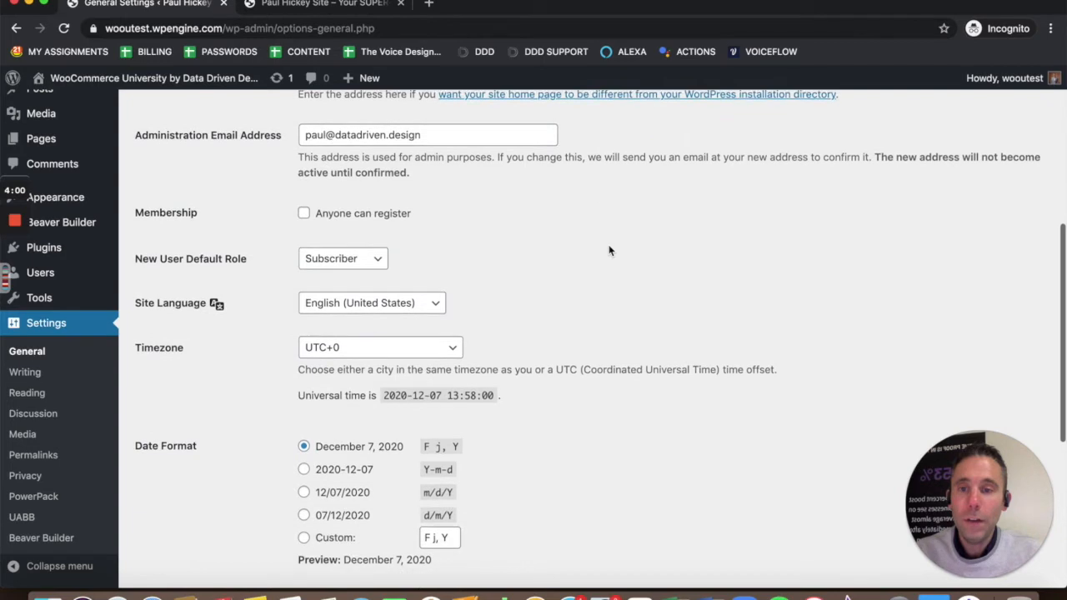
pyautogui.scroll(-1, 609, 250)
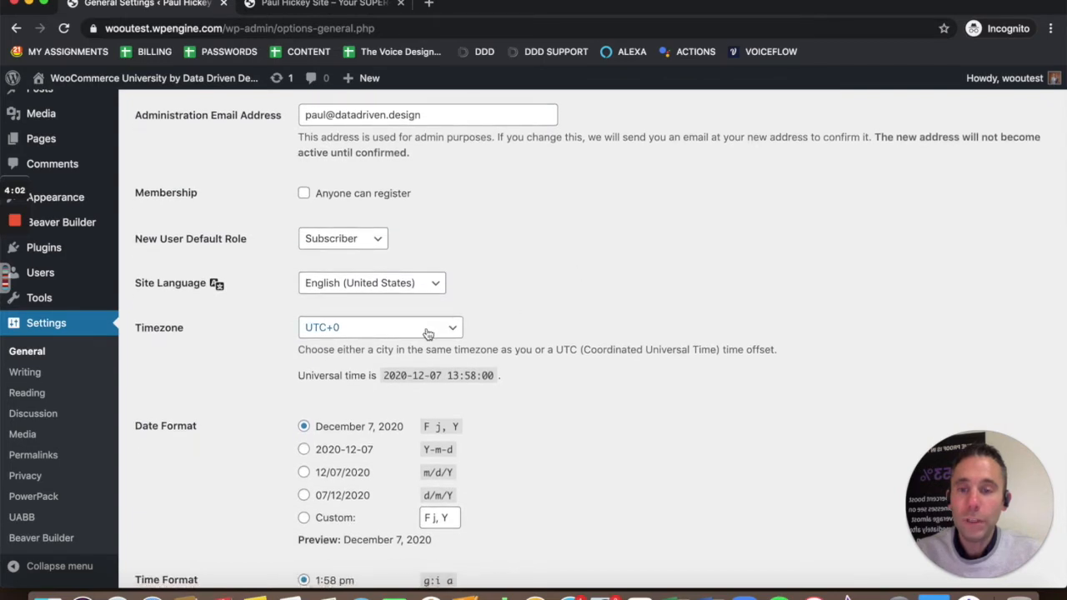
pyautogui.scroll(-10, 492, 323)
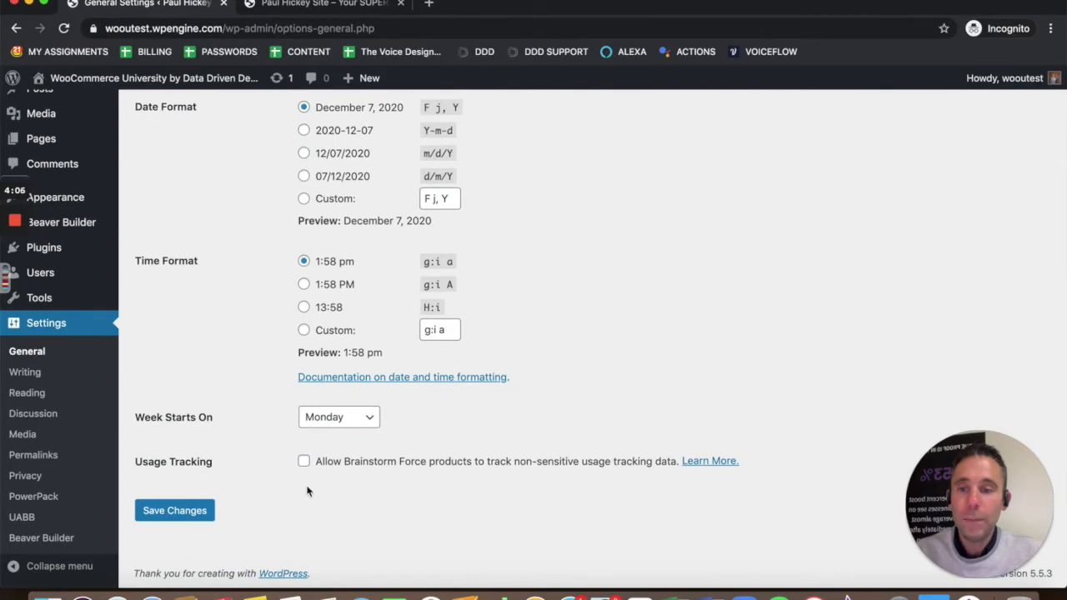
pyautogui.click(192, 514)
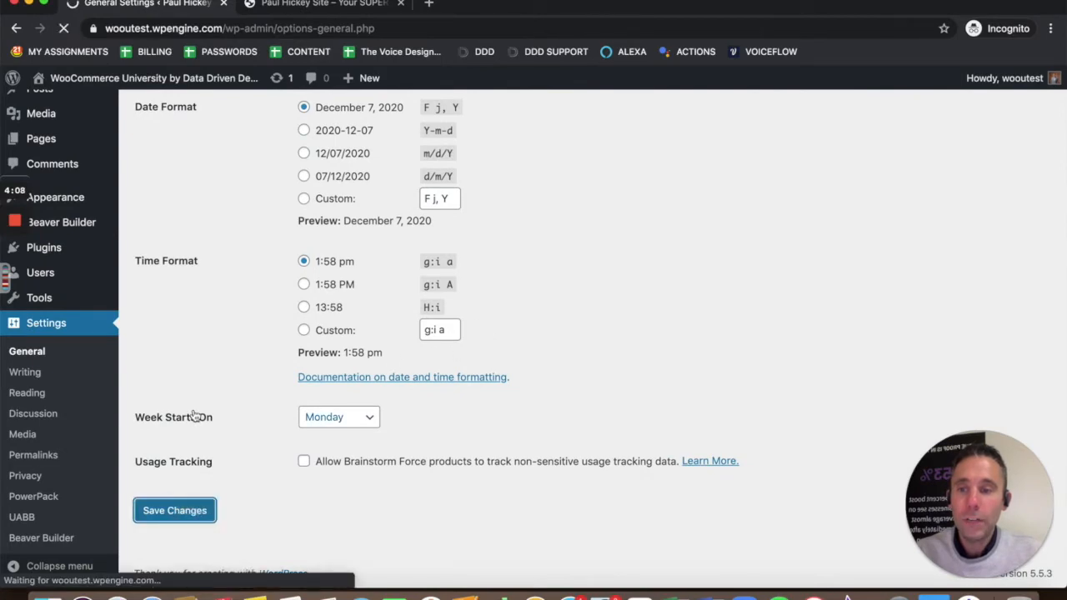
pyautogui.scroll(-3, 194, 415)
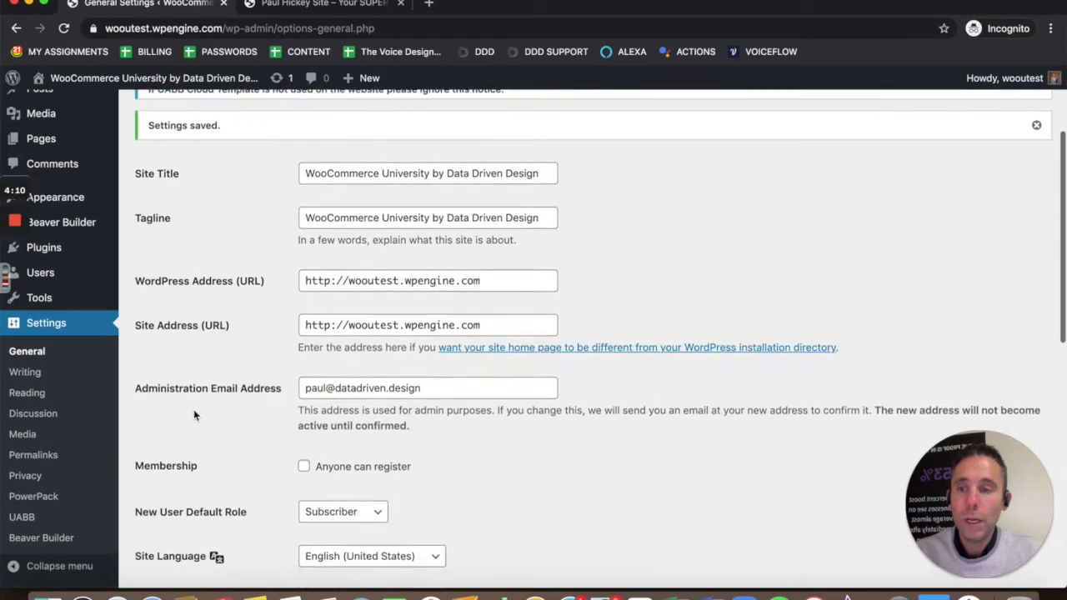
# Step: Open the Writing settings and review the default post category, post format and post-via-email options
pyautogui.click(31, 373)
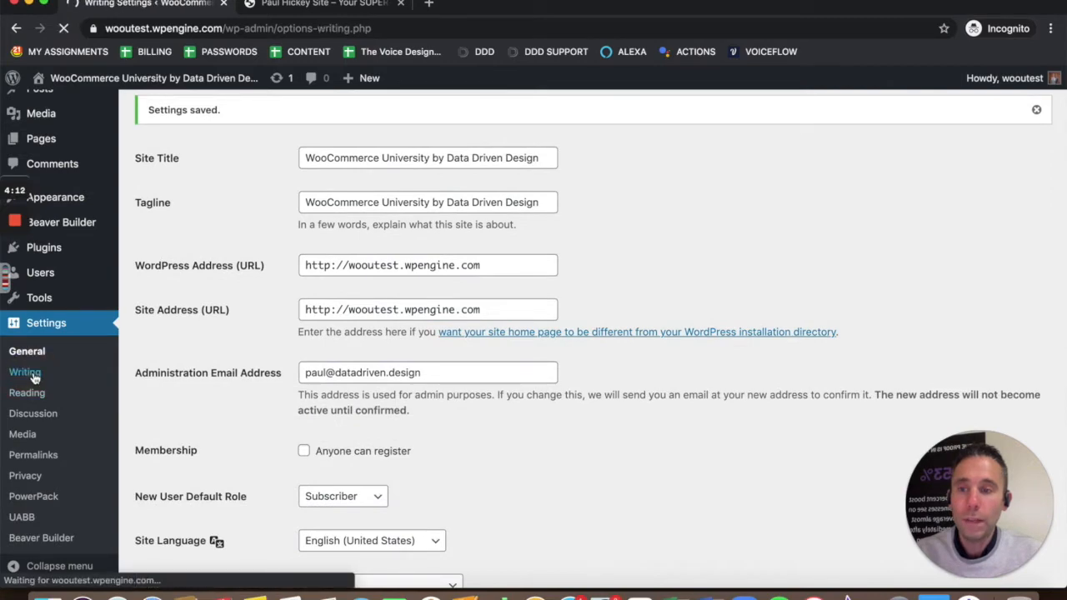
pyautogui.scroll(-5, 555, 379)
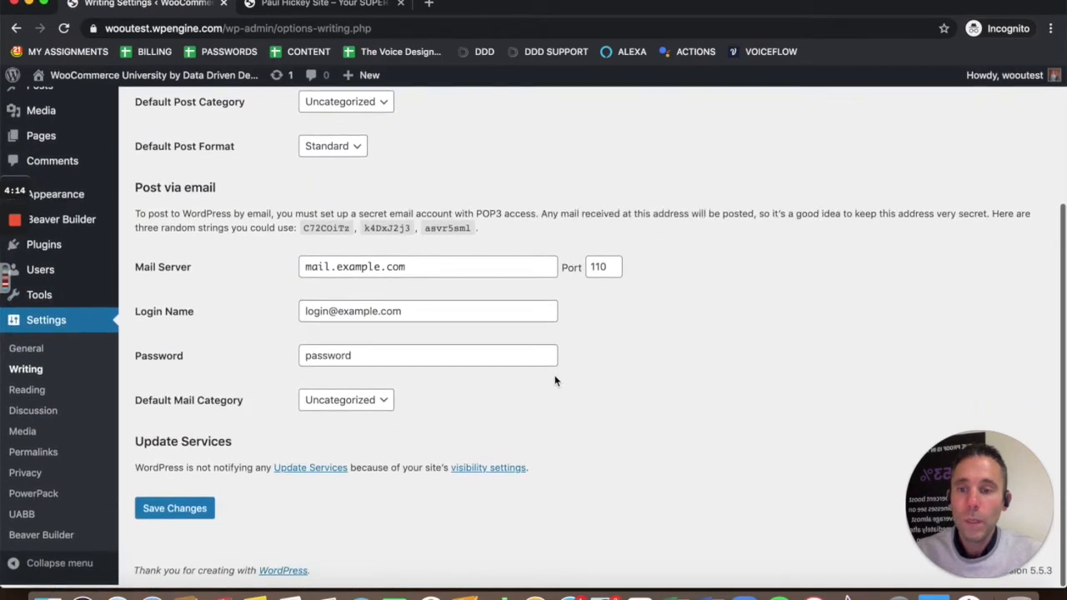
pyautogui.scroll(4, 208, 467)
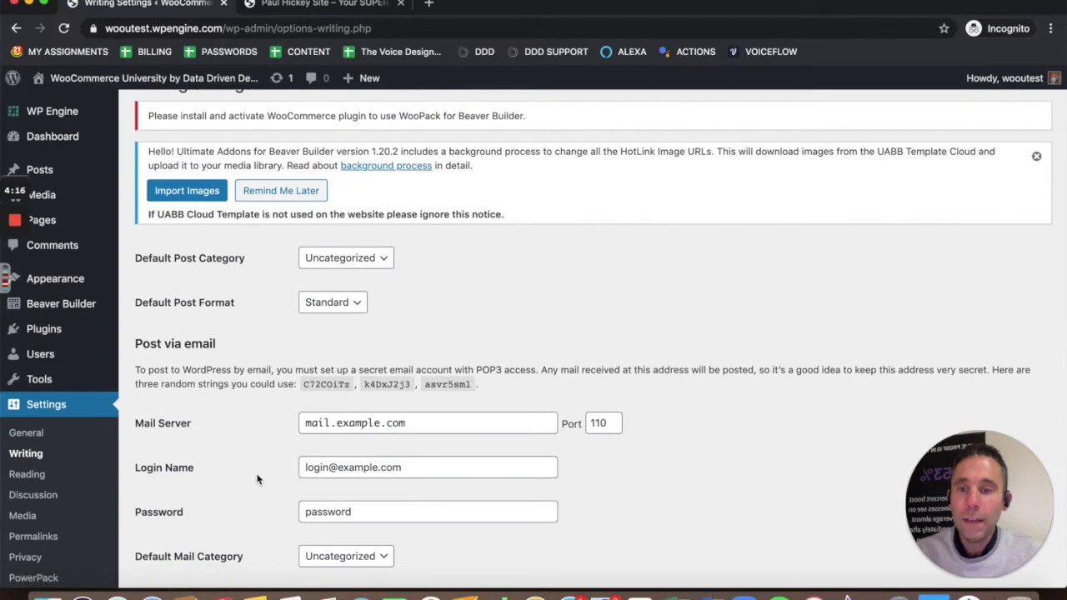
# Step: Finish reviewing the Writing settings, and examine the homepage display, feed and search engine visibility options in the Reading settings
pyautogui.scroll(-3, 259, 479)
pyautogui.scroll(-1, 257, 479)
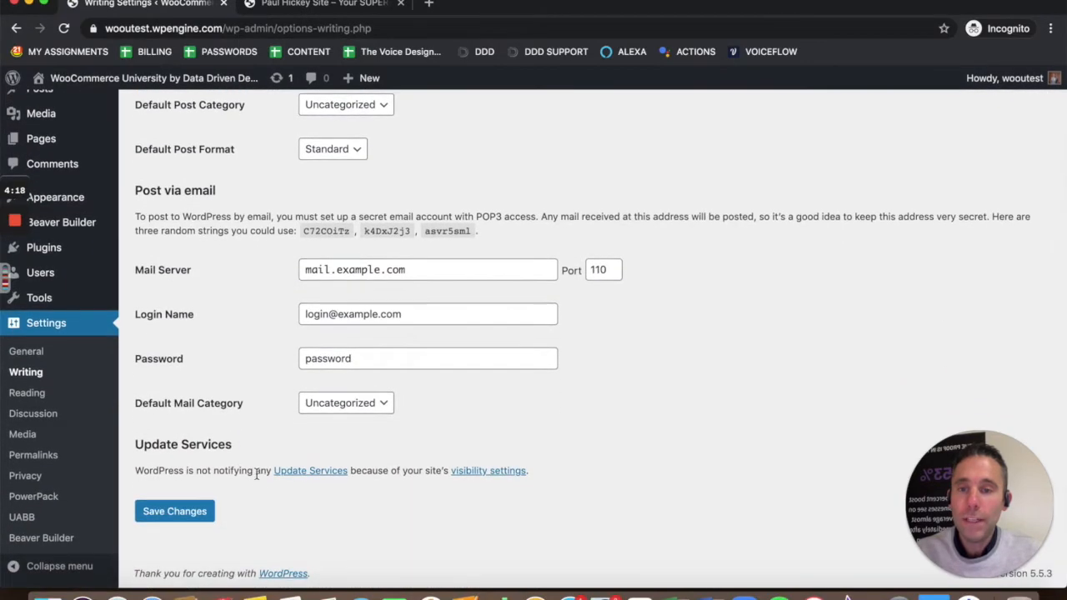
pyautogui.click(38, 395)
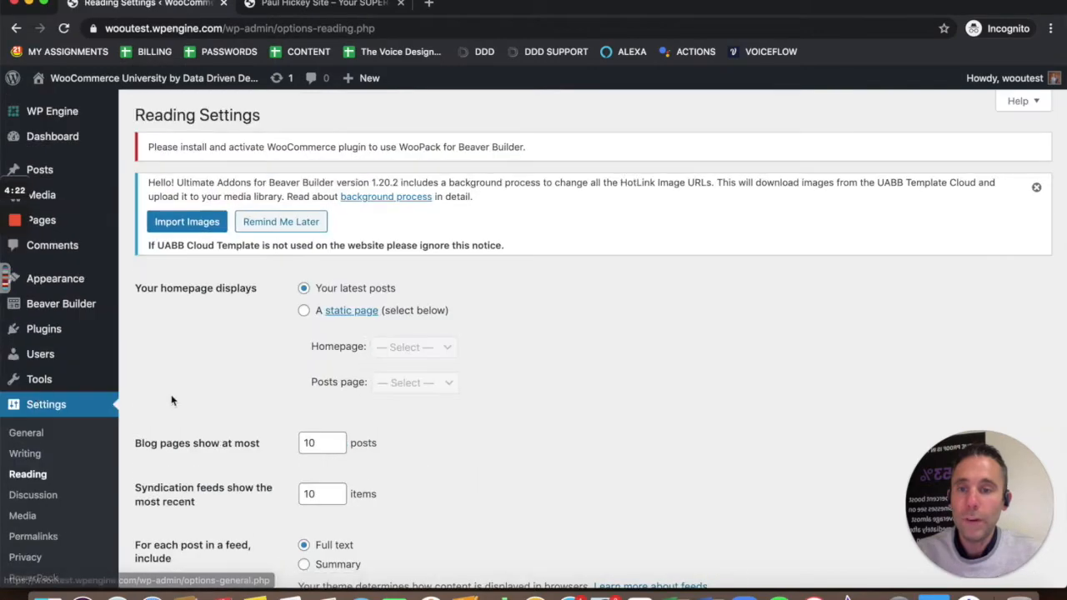
pyautogui.scroll(-2, 179, 402)
pyautogui.scroll(-3, 179, 401)
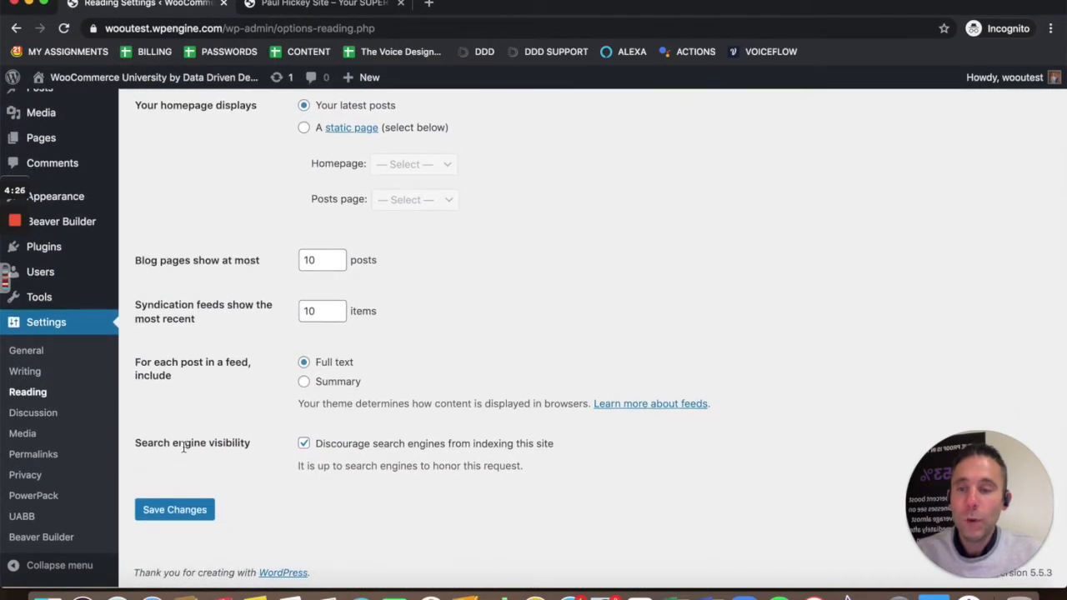
pyautogui.tripleClick(185, 443)
pyautogui.click(209, 420)
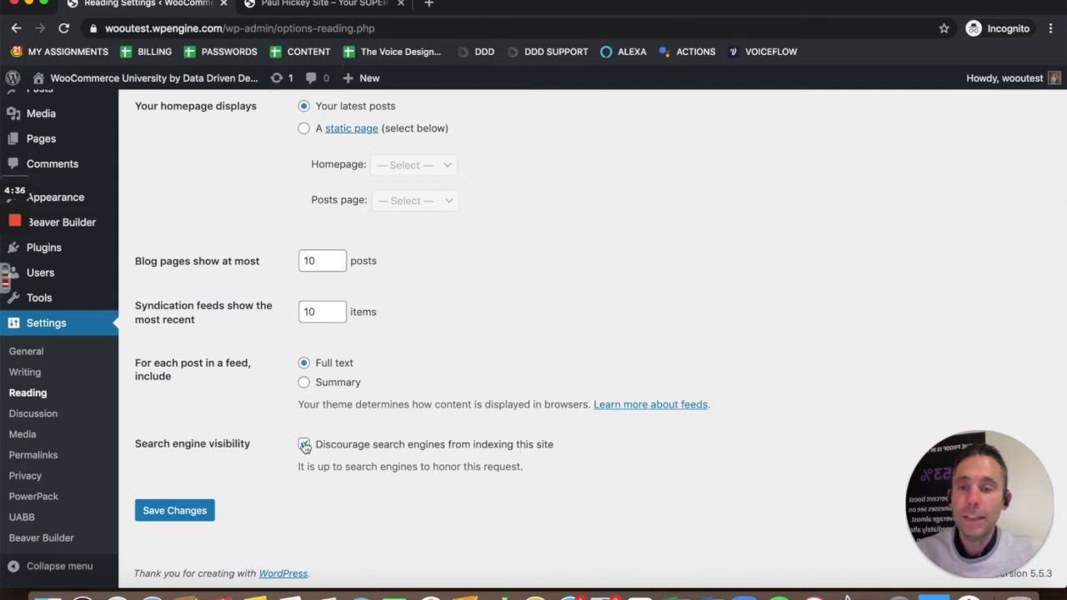
pyautogui.scroll(1, 450, 434)
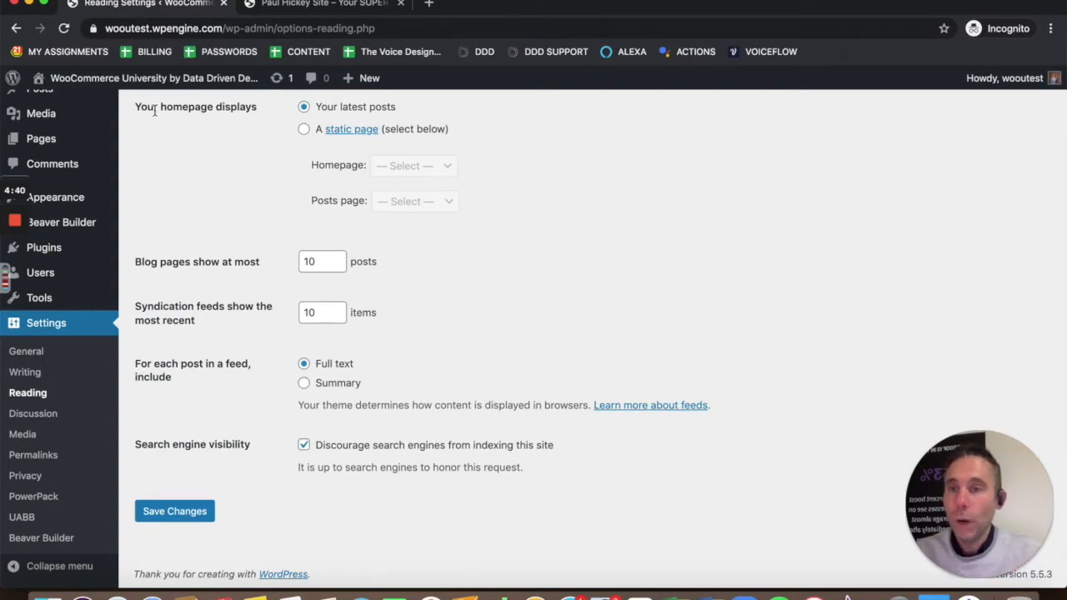
pyautogui.click(205, 30)
pyautogui.click(214, 29)
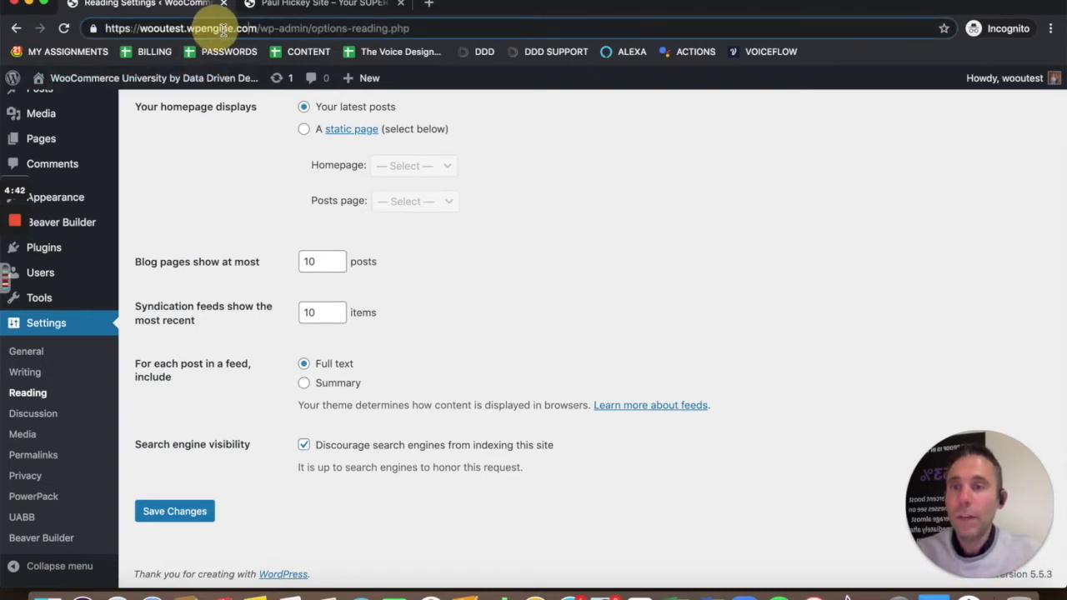
pyautogui.moveTo(256, 29); pyautogui.dragTo(107, 30)
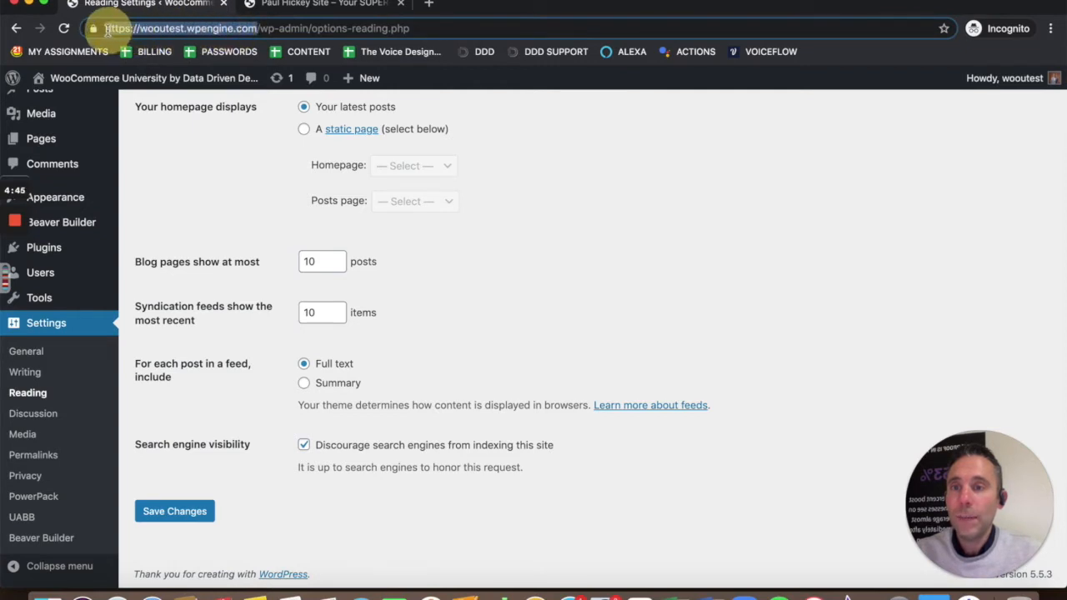
pyautogui.click(258, 29)
pyautogui.click(512, 286)
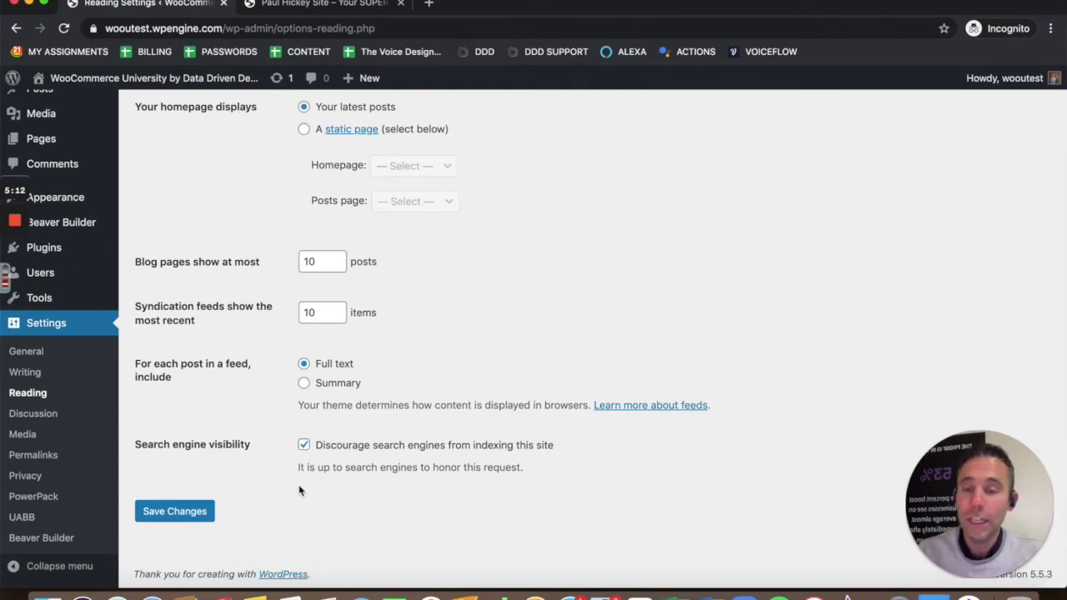
# Step: In the Permalinks settings, set the permalink structure to Post name, save the changes and look over the saved options
pyautogui.click(40, 456)
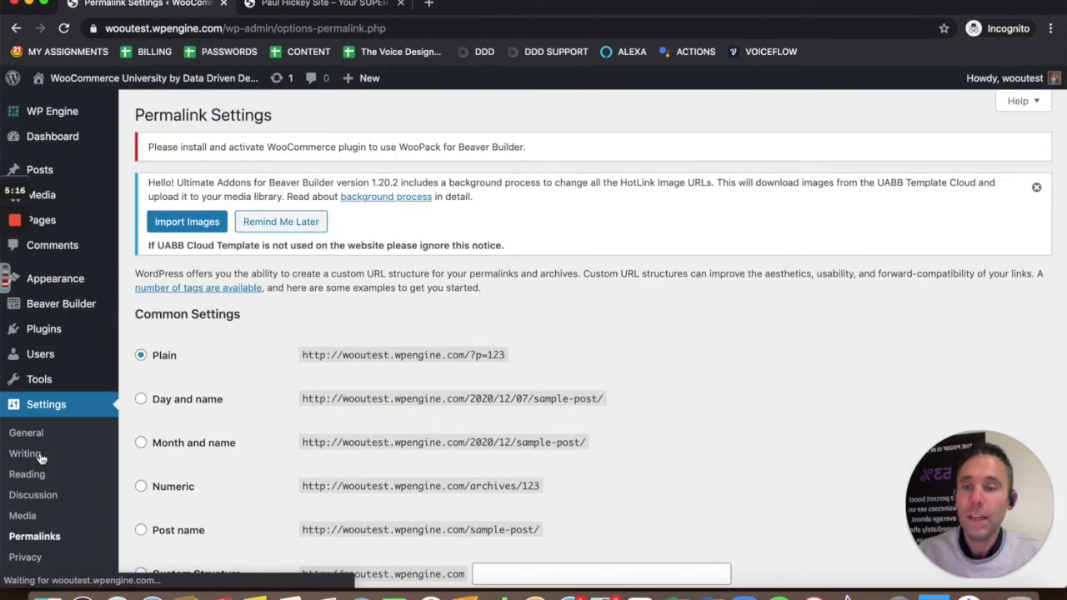
pyautogui.scroll(-5, 681, 452)
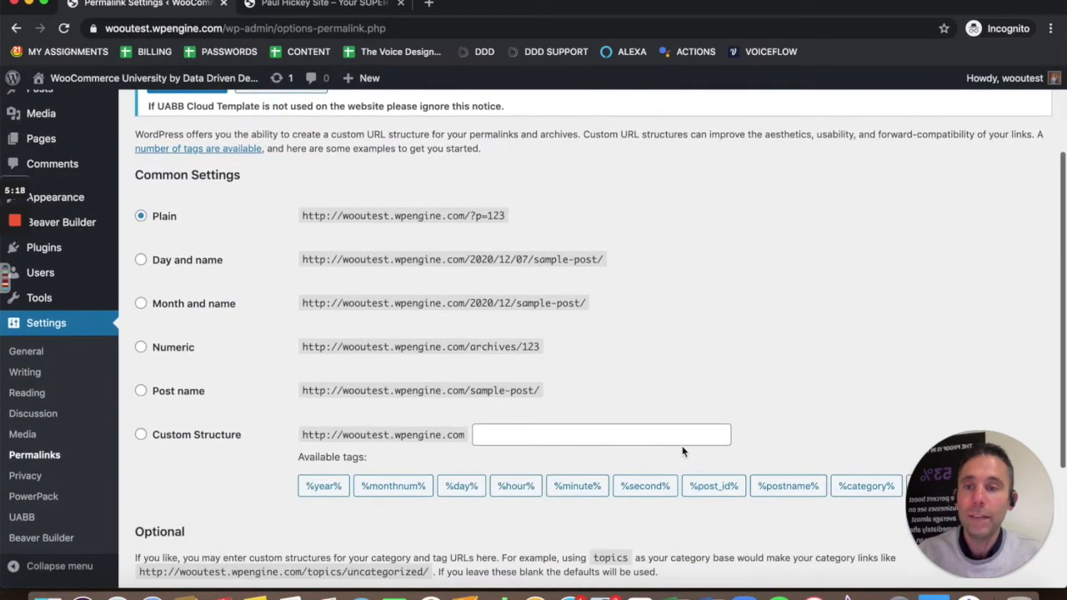
pyautogui.scroll(-1, 670, 471)
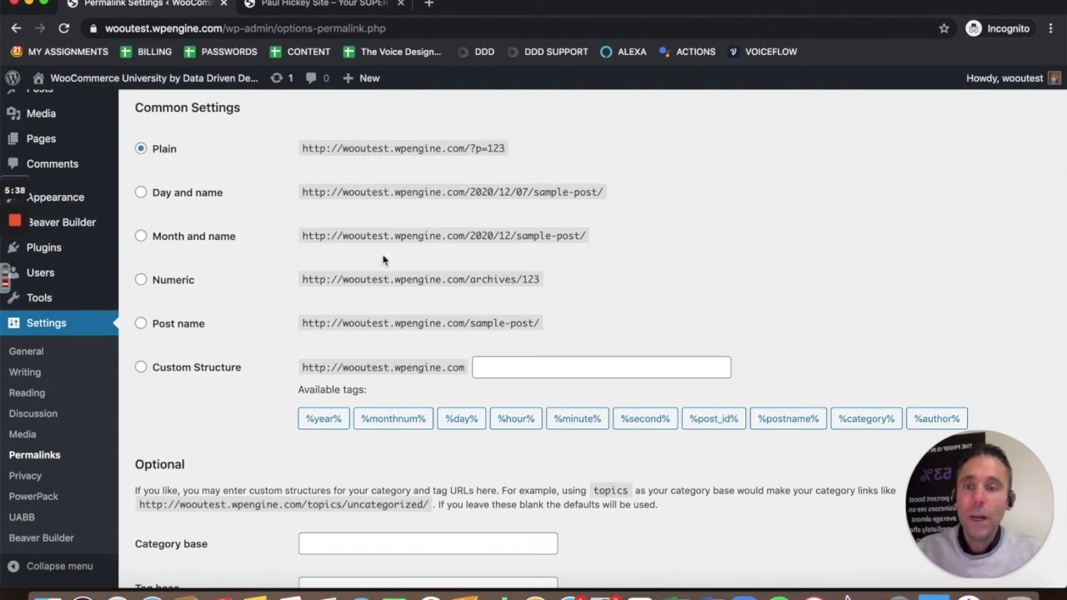
pyautogui.click(142, 326)
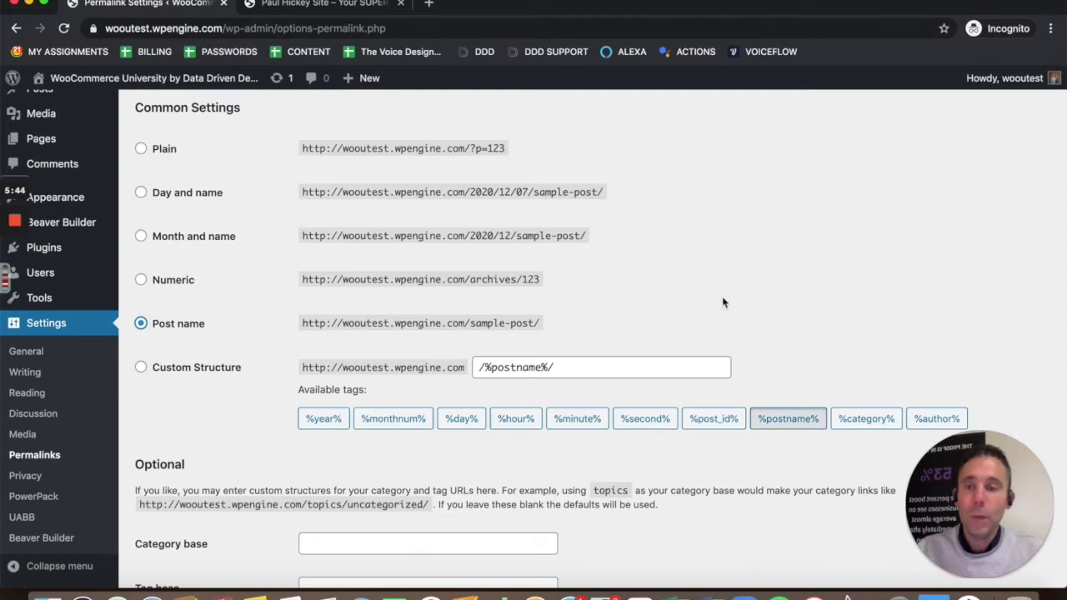
pyautogui.scroll(-3, 704, 311)
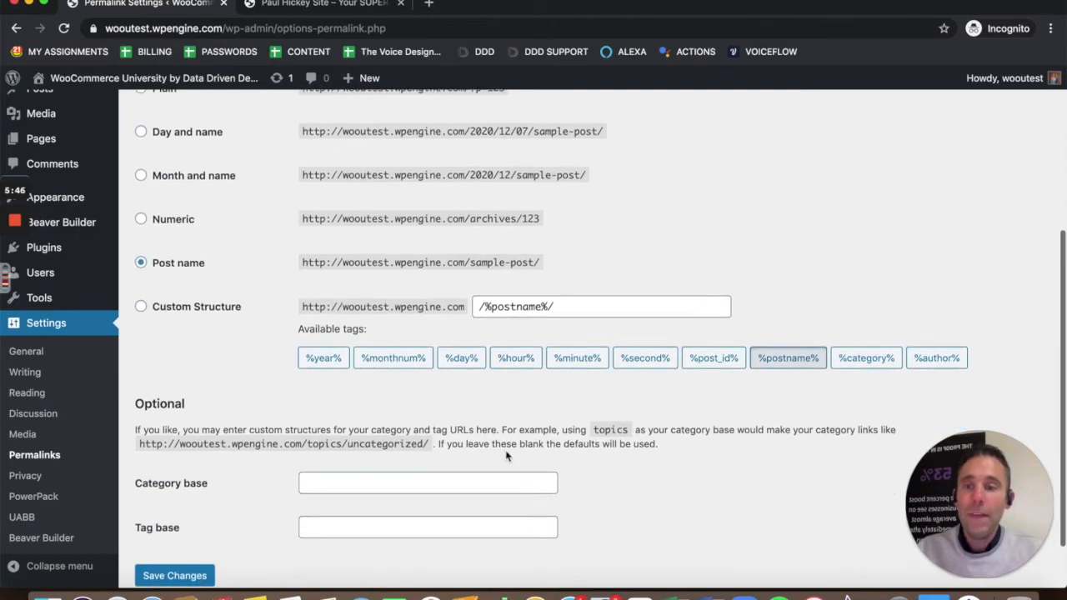
pyautogui.click(175, 511)
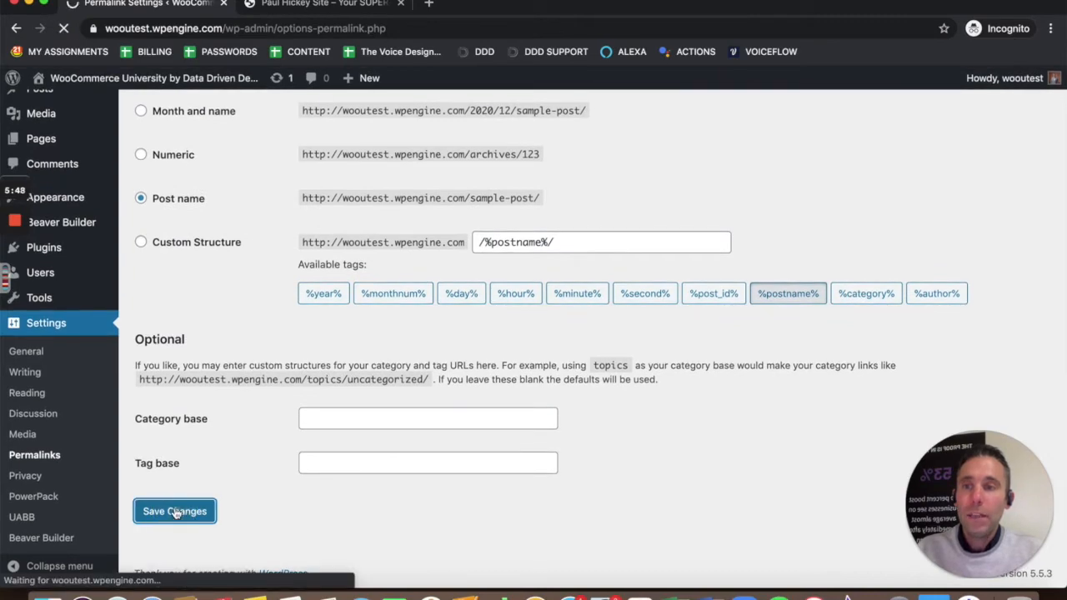
pyautogui.scroll(-2, 312, 454)
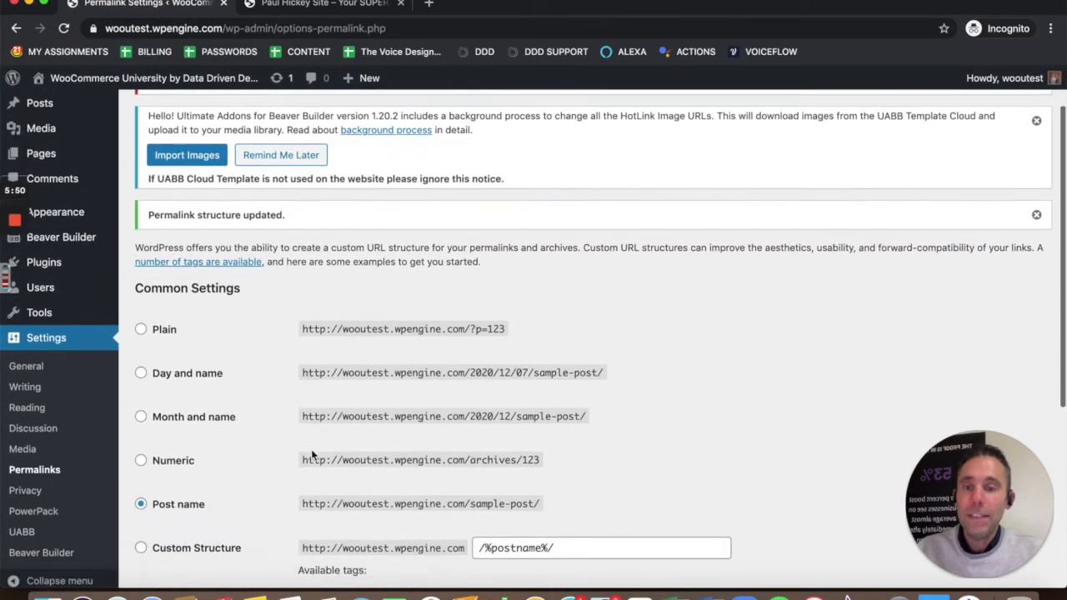
pyautogui.scroll(-3, 313, 454)
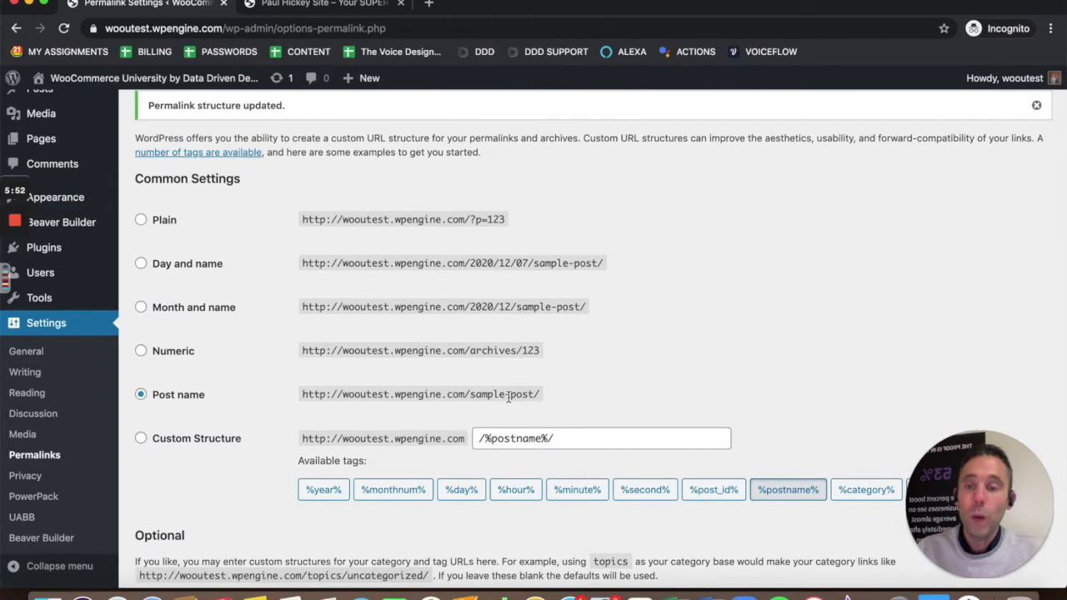
pyautogui.scroll(-3, 630, 385)
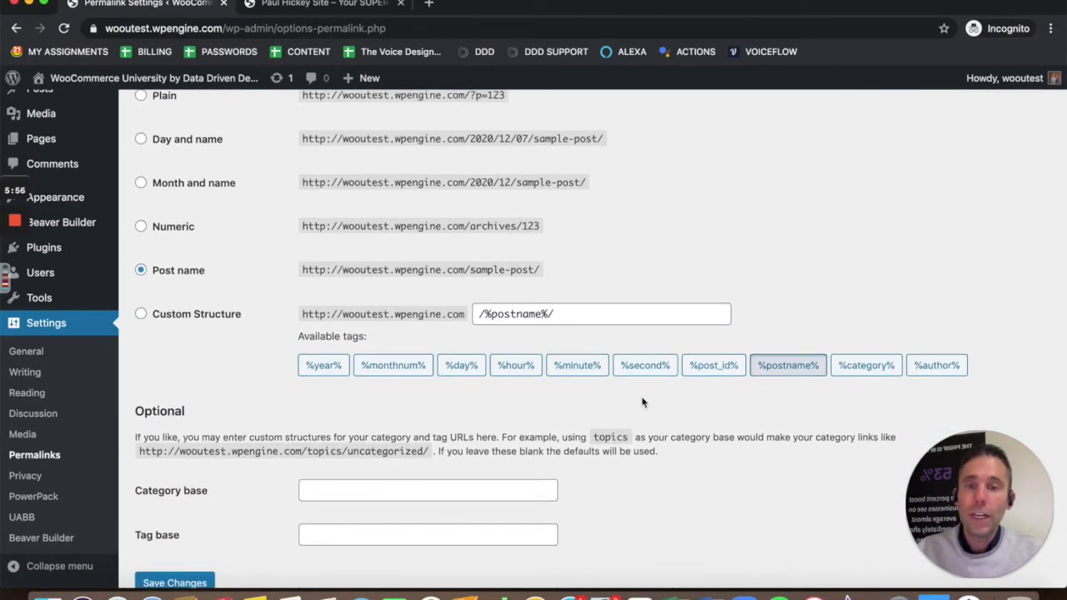
pyautogui.scroll(-2, 780, 406)
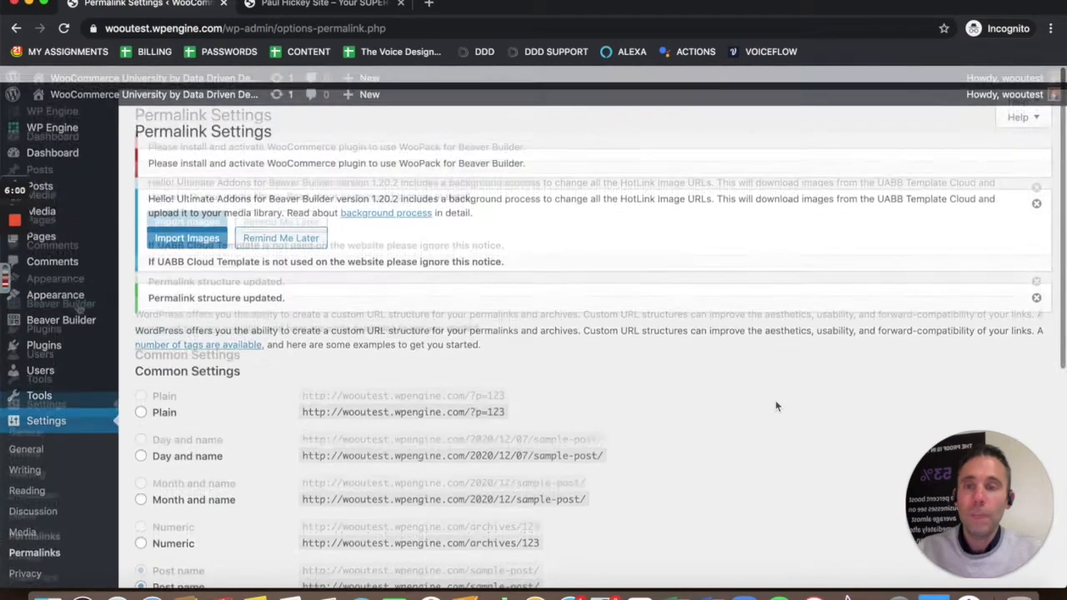
# Step: Switch to the site's front end, reload the homepage and review it from the site title down to the footer
pyautogui.moveTo(85, 285)
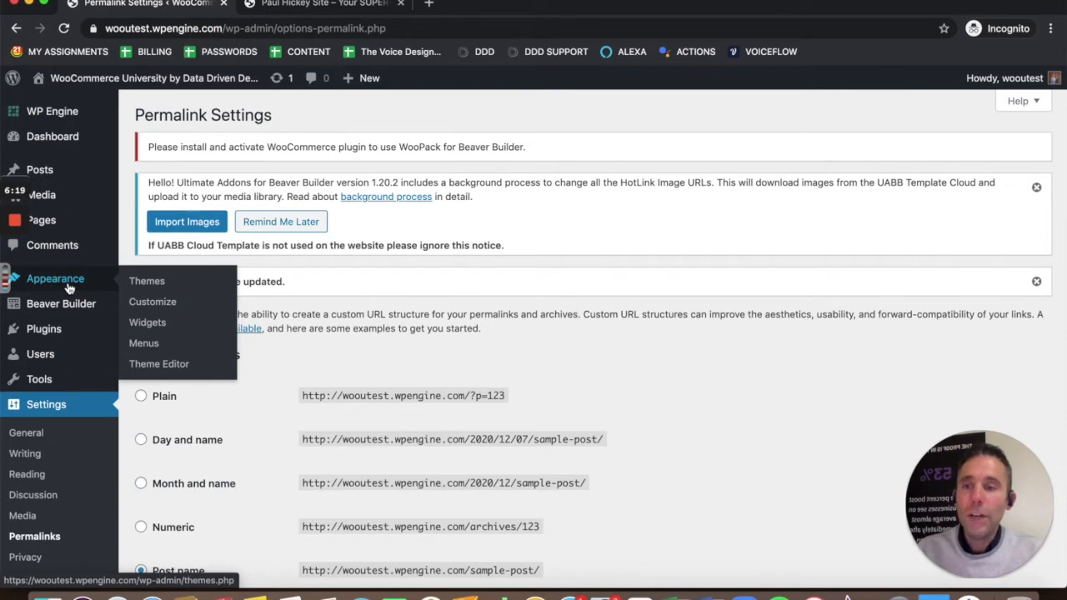
pyautogui.click(313, 3)
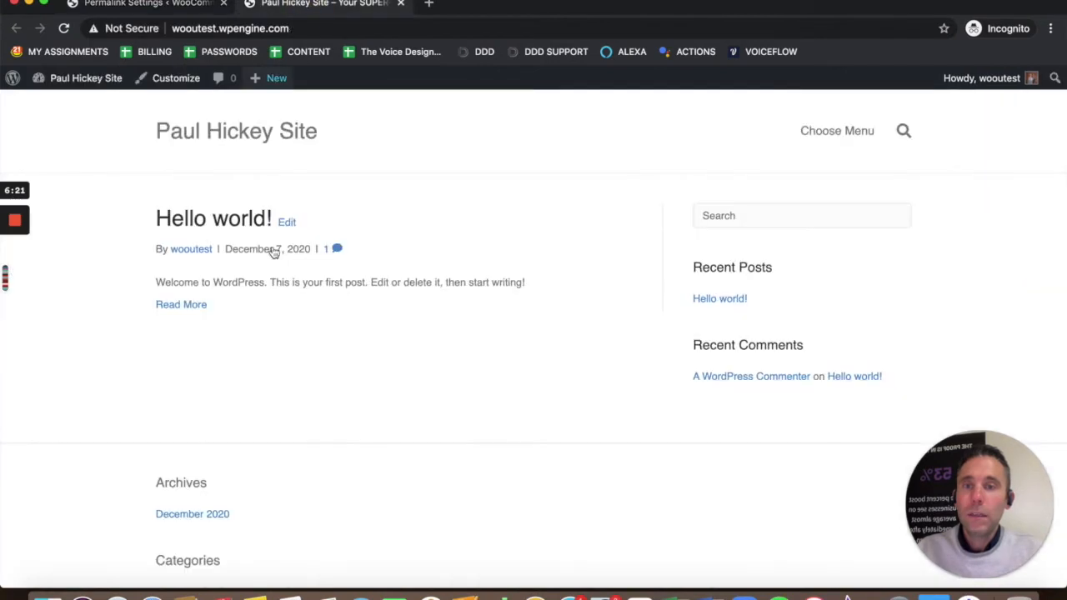
pyautogui.click(64, 29)
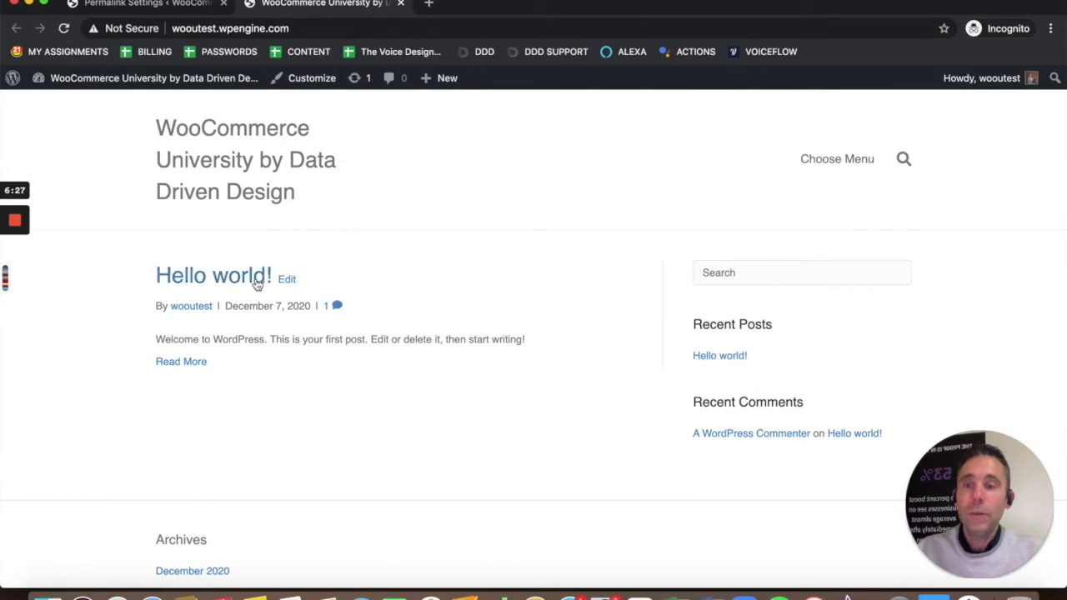
pyautogui.scroll(-5, 289, 332)
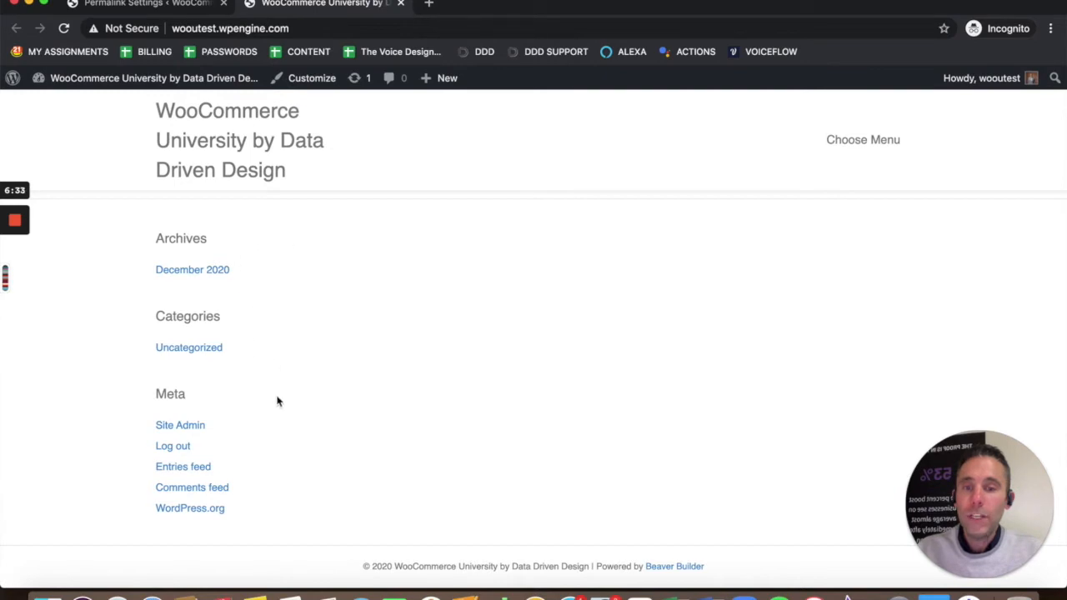
pyautogui.scroll(5, 278, 401)
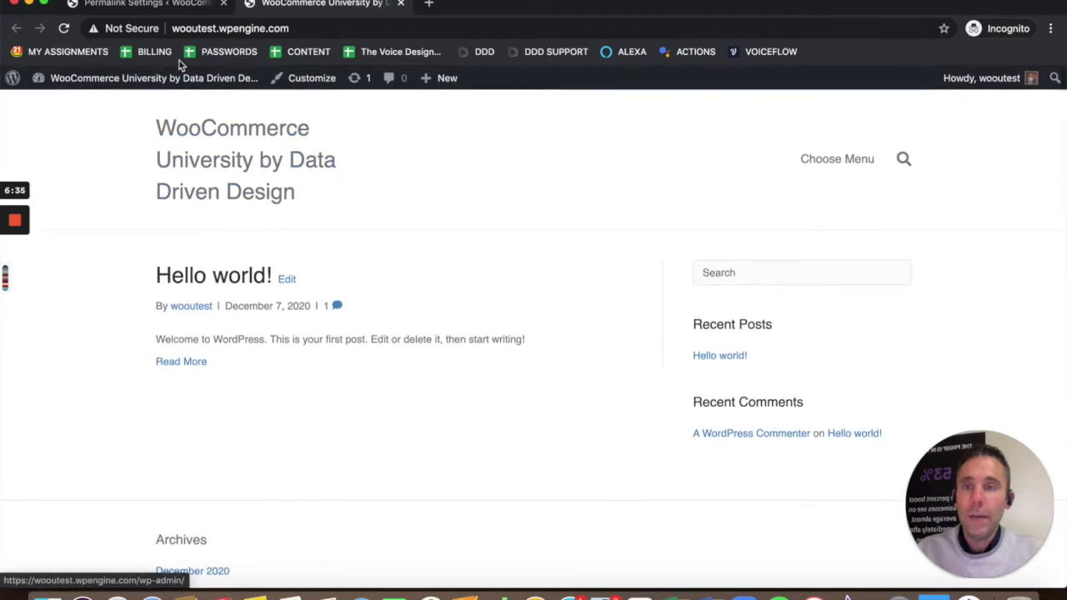
# Step: Return to the WordPress admin, open the Widgets page and briefly expand the Search widget in the Primary Sidebar
pyautogui.click(150, 5)
pyautogui.scroll(-2, 296, 291)
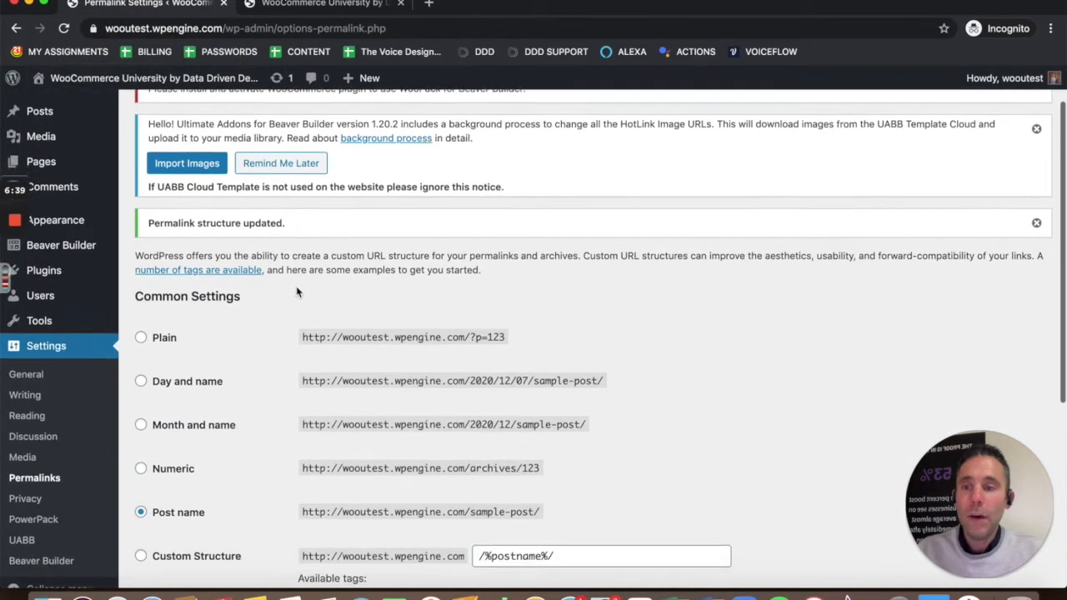
pyautogui.scroll(2, 297, 292)
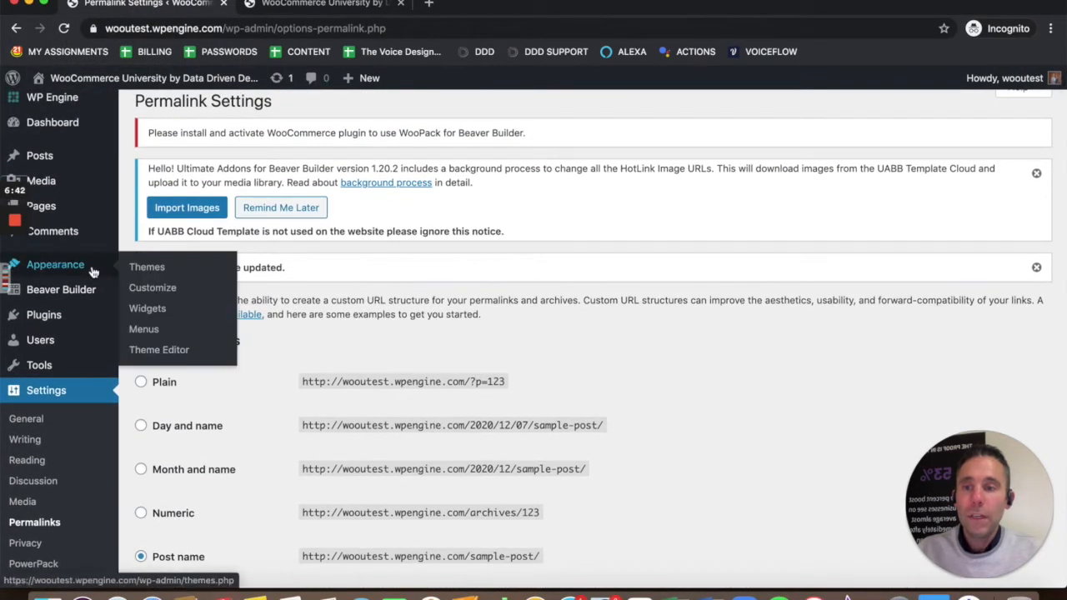
pyautogui.click(161, 312)
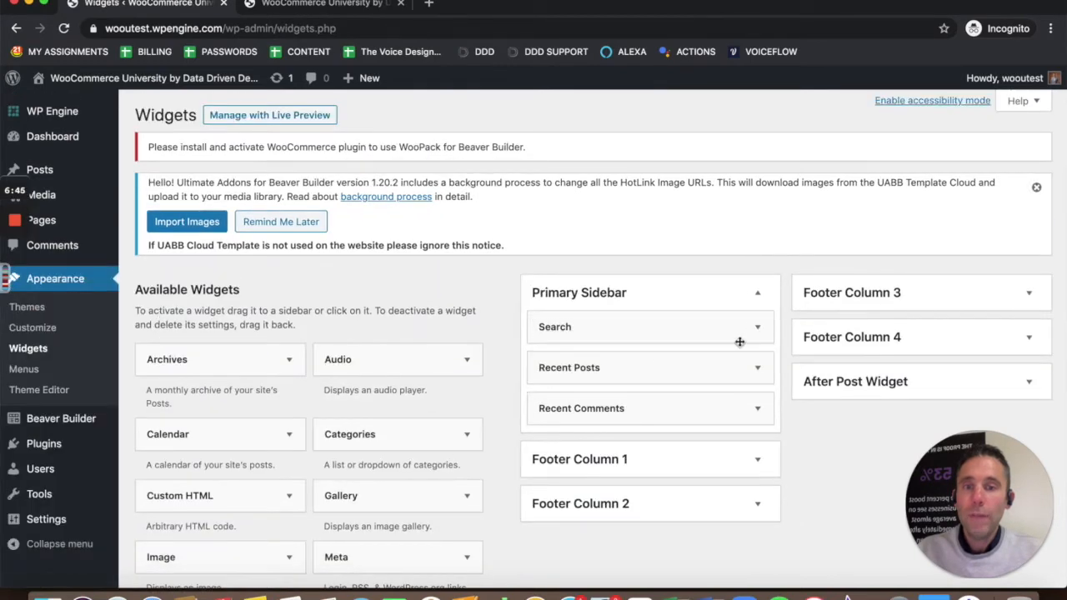
pyautogui.click(756, 329)
pyautogui.click(756, 329)
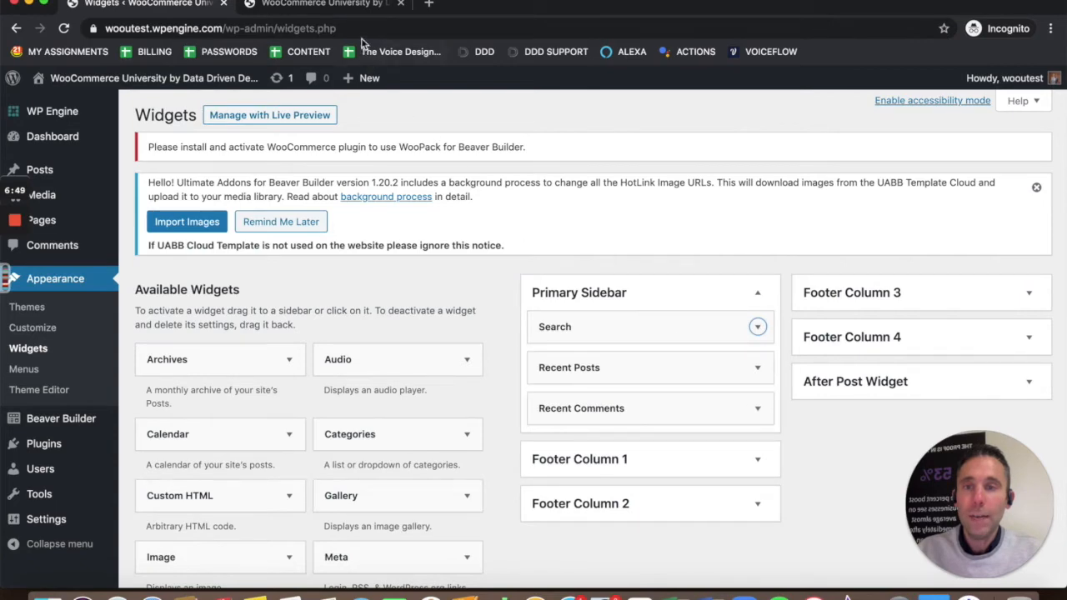
# Step: Look over the sidebar and footer widgets on the site's homepage
pyautogui.click(351, 10)
pyautogui.scroll(-5, 757, 337)
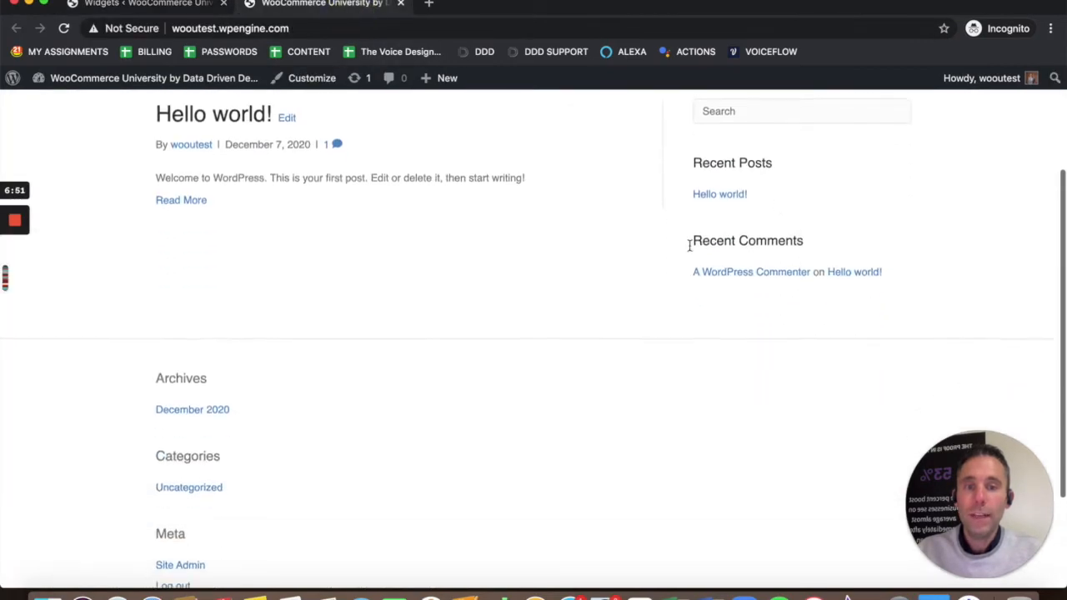
pyautogui.scroll(5, 347, 337)
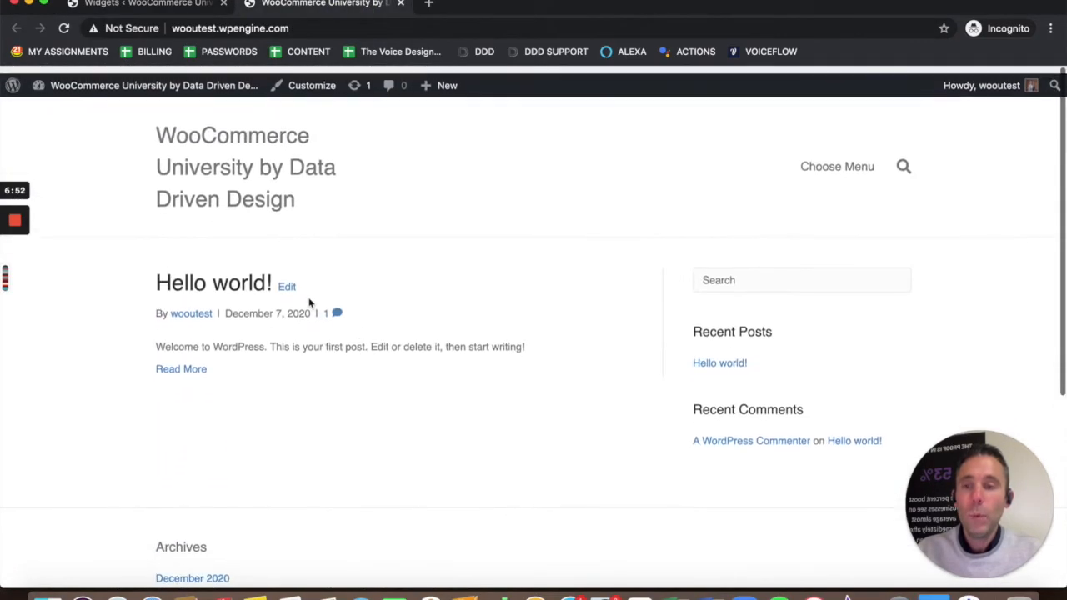
# Step: Back on the Widgets page, delete the Search, Recent Posts and Recent Comments widgets from the Primary Sidebar
pyautogui.click(159, 6)
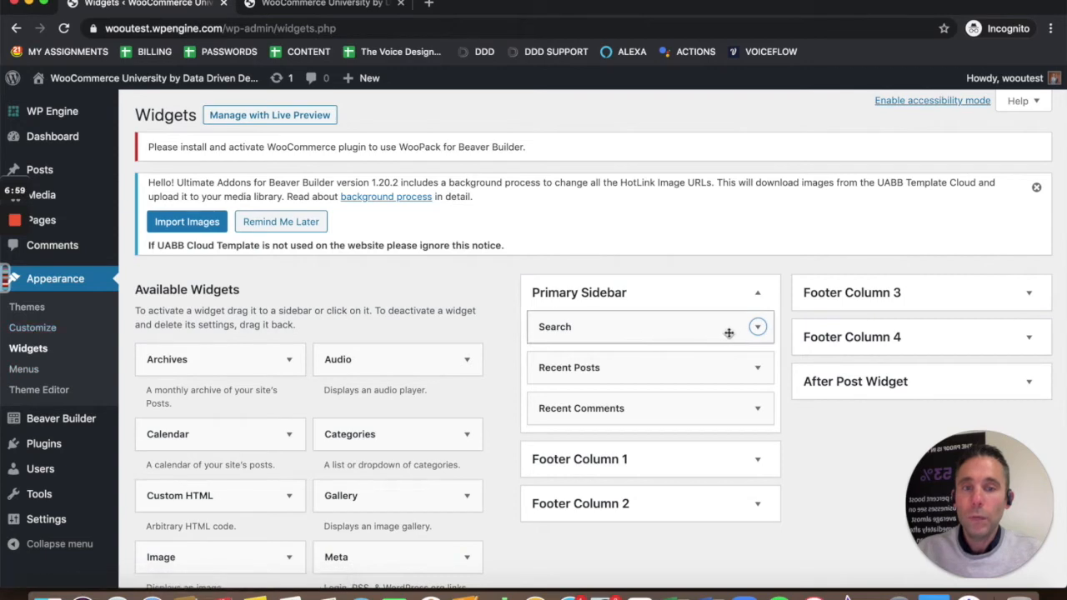
pyautogui.click(756, 327)
pyautogui.click(552, 406)
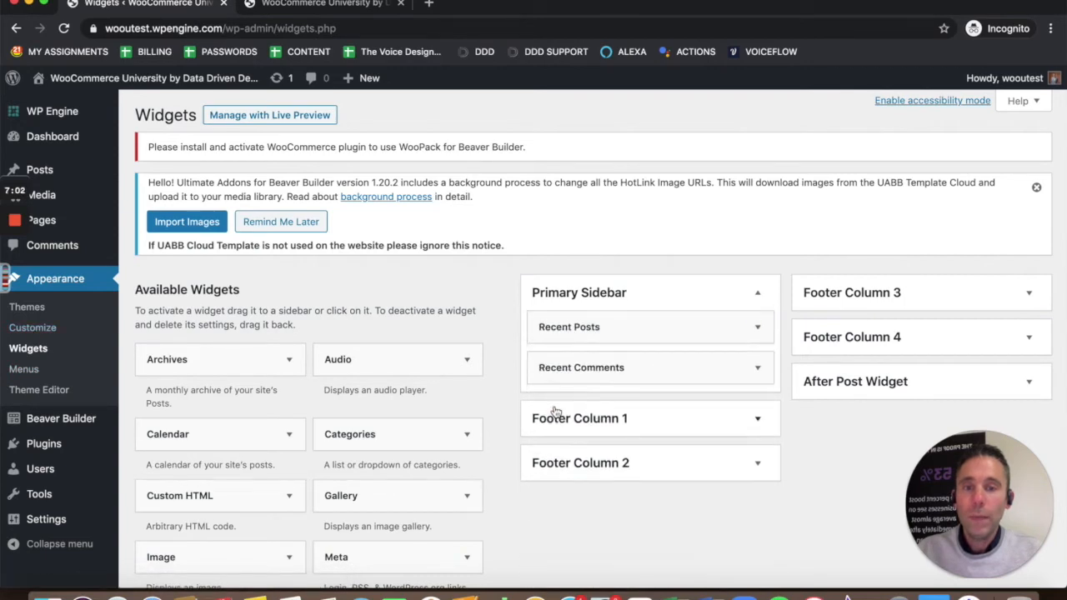
pyautogui.click(757, 327)
pyautogui.click(554, 461)
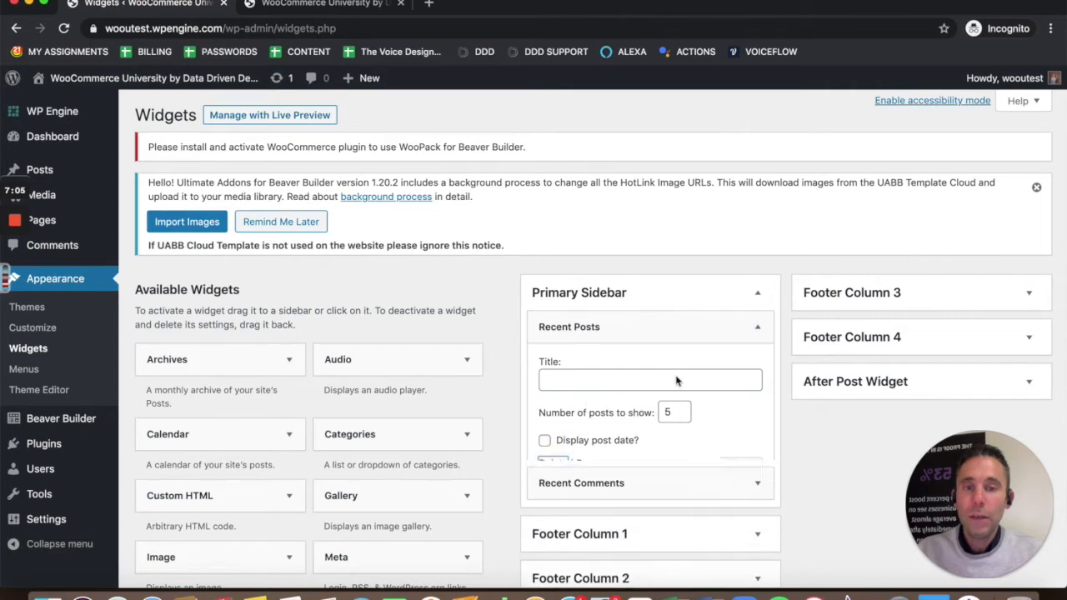
pyautogui.click(756, 326)
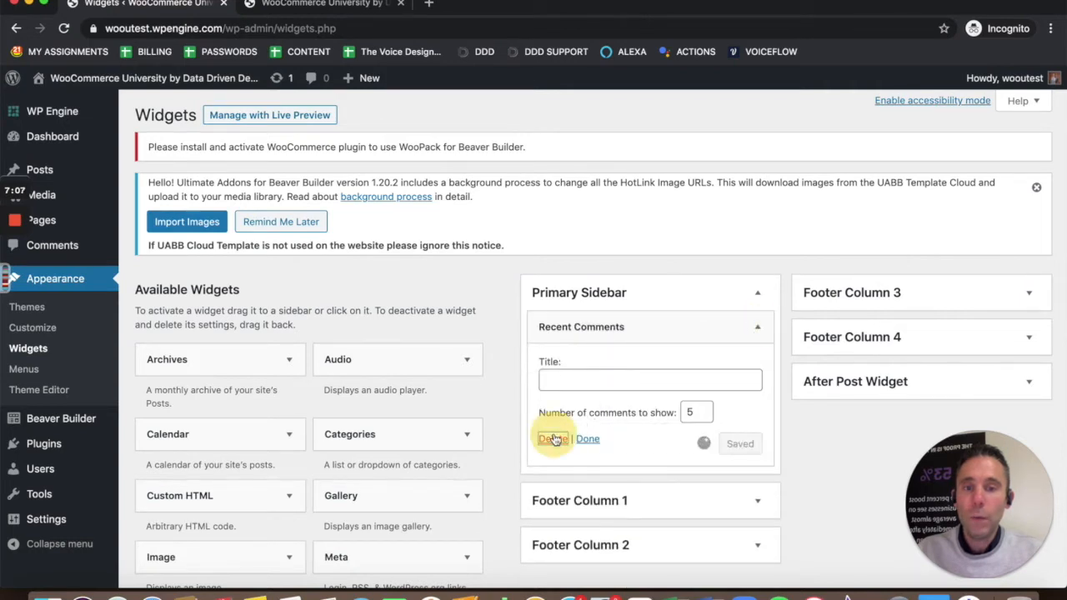
pyautogui.click(555, 435)
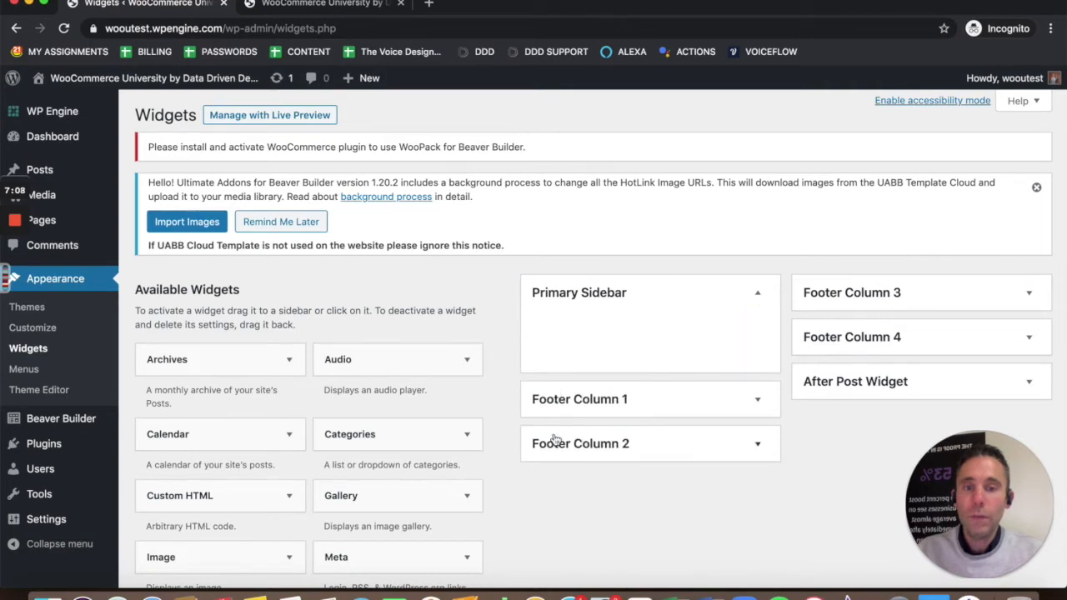
# Step: Switch to the site's front end, reload the homepage and check its sidebar and footer
pyautogui.click(305, 4)
pyautogui.click(63, 29)
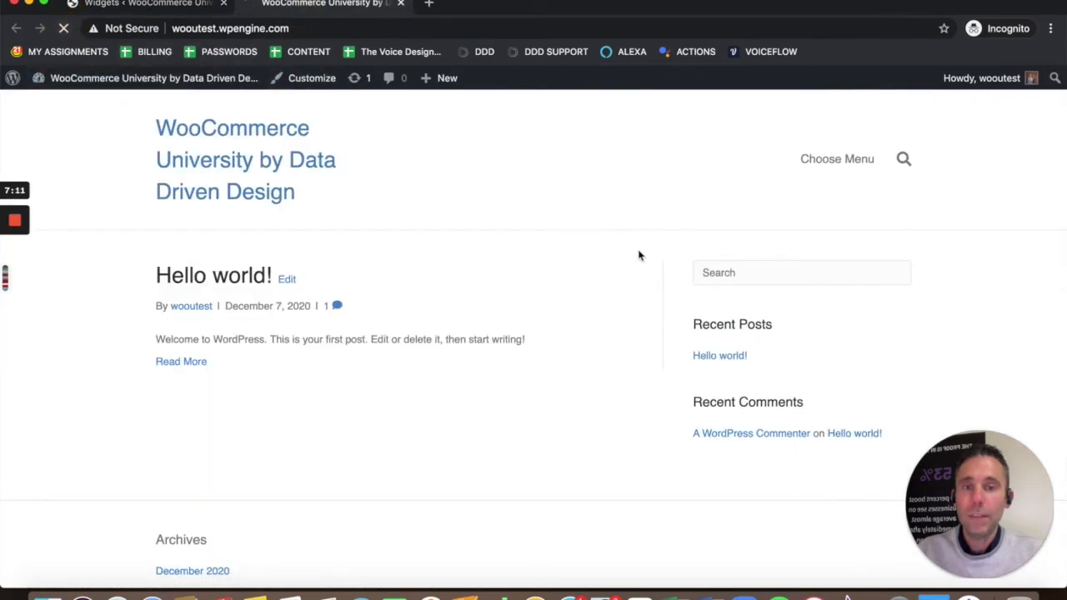
pyautogui.scroll(-5, 606, 266)
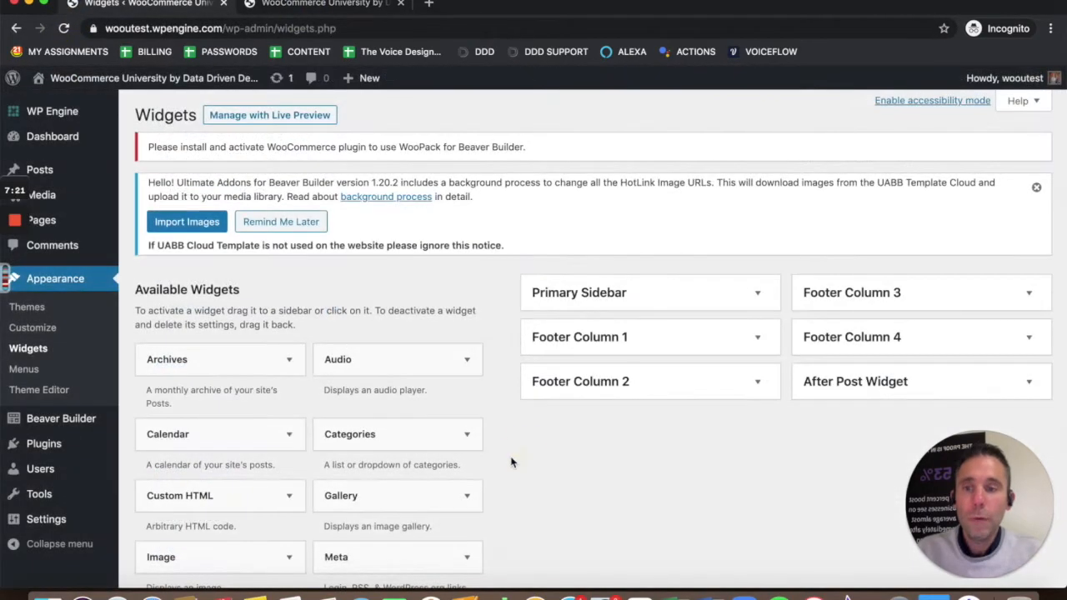
# Step: Return to the Widgets page in the WordPress admin and look through the list of available widgets
pyautogui.scroll(-2, 512, 463)
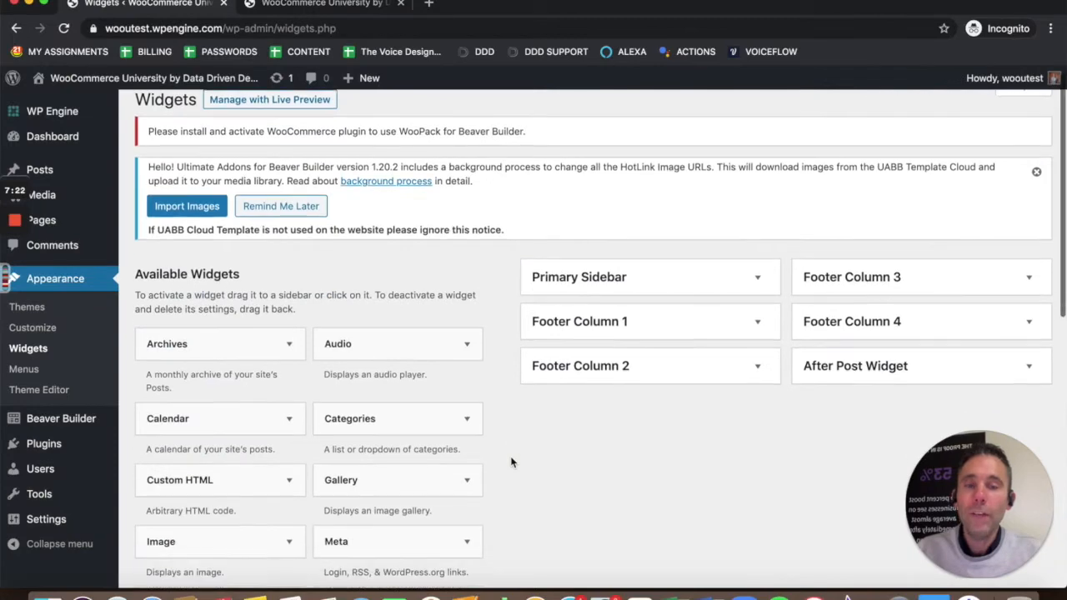
pyautogui.scroll(-4, 512, 463)
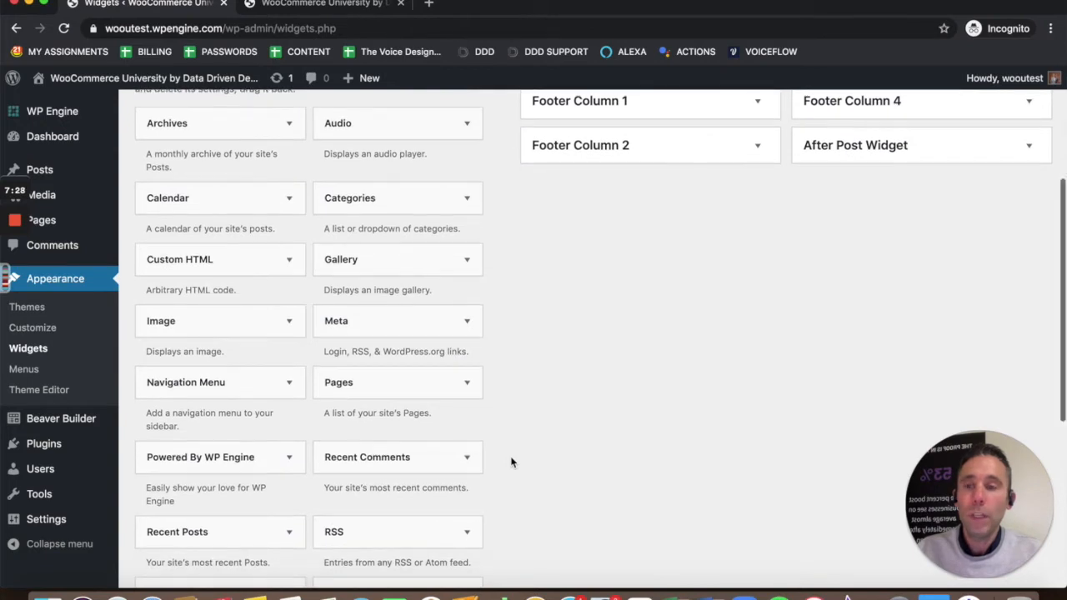
pyautogui.scroll(-2, 512, 462)
pyautogui.scroll(-5, 512, 463)
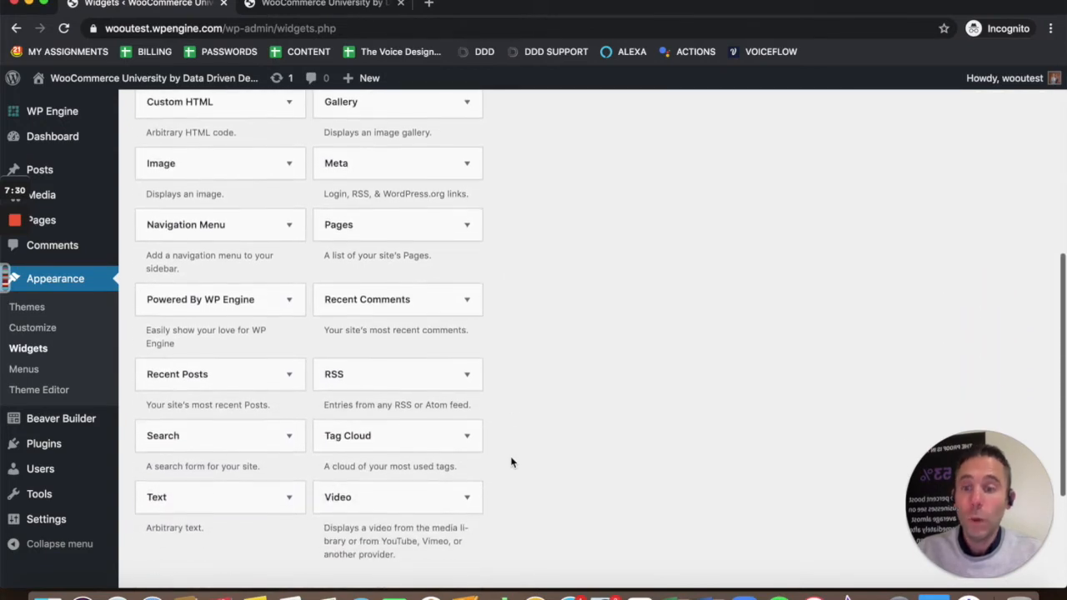
pyautogui.scroll(7, 512, 462)
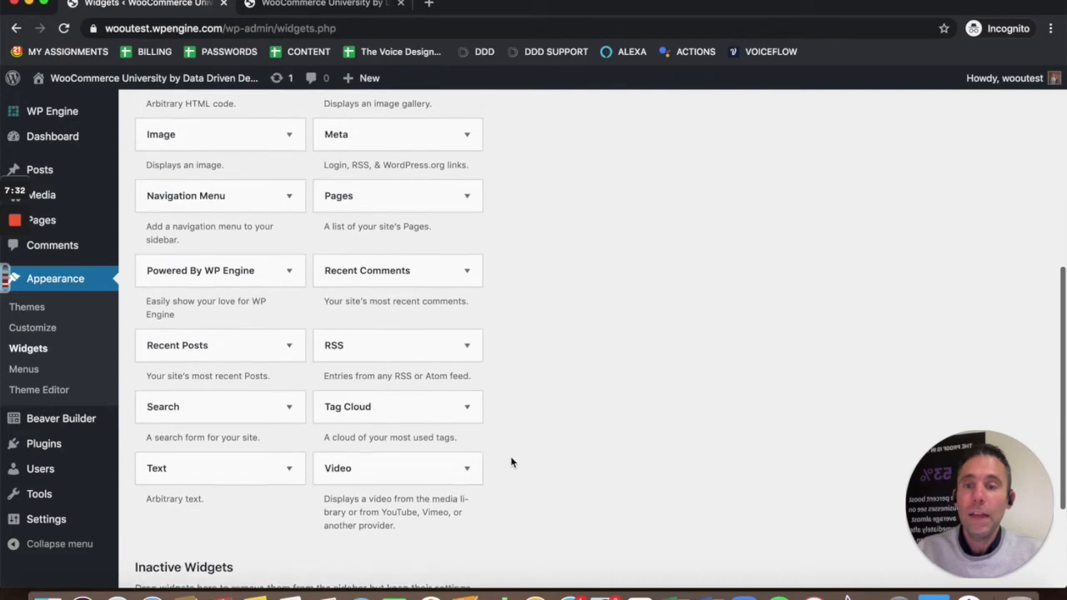
pyautogui.scroll(5, 511, 462)
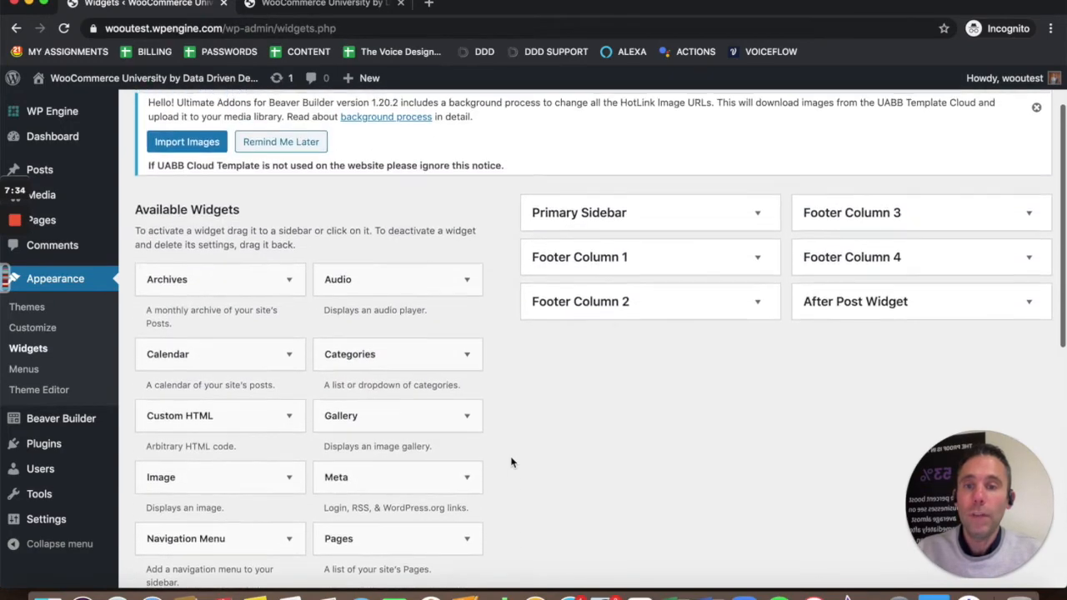
pyautogui.scroll(-3, 283, 380)
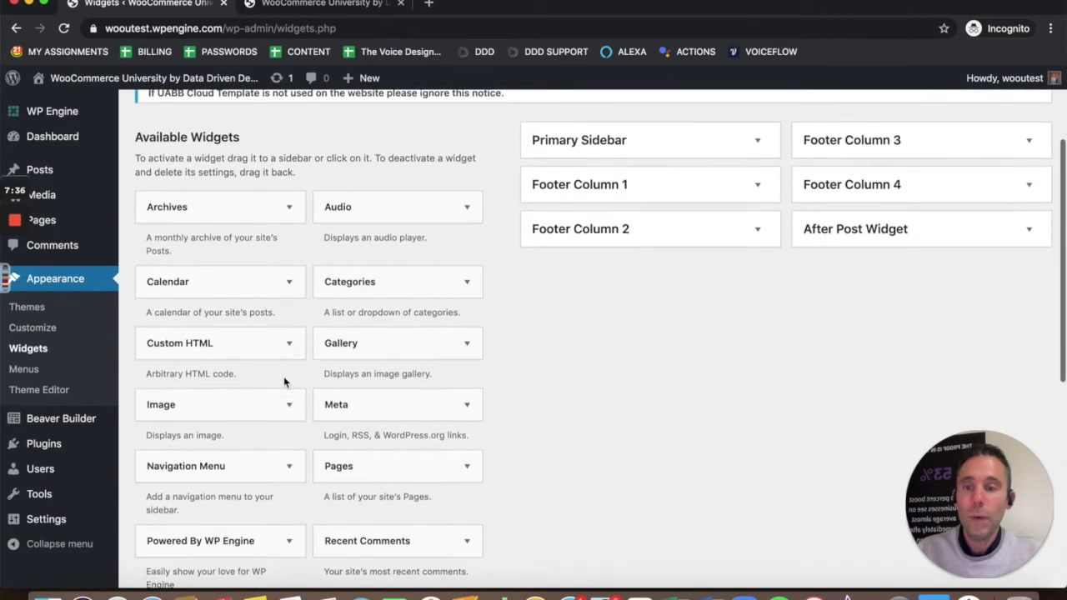
# Step: Examine the placement options offered for the Image widget, then close them without adding the widget
pyautogui.click(290, 367)
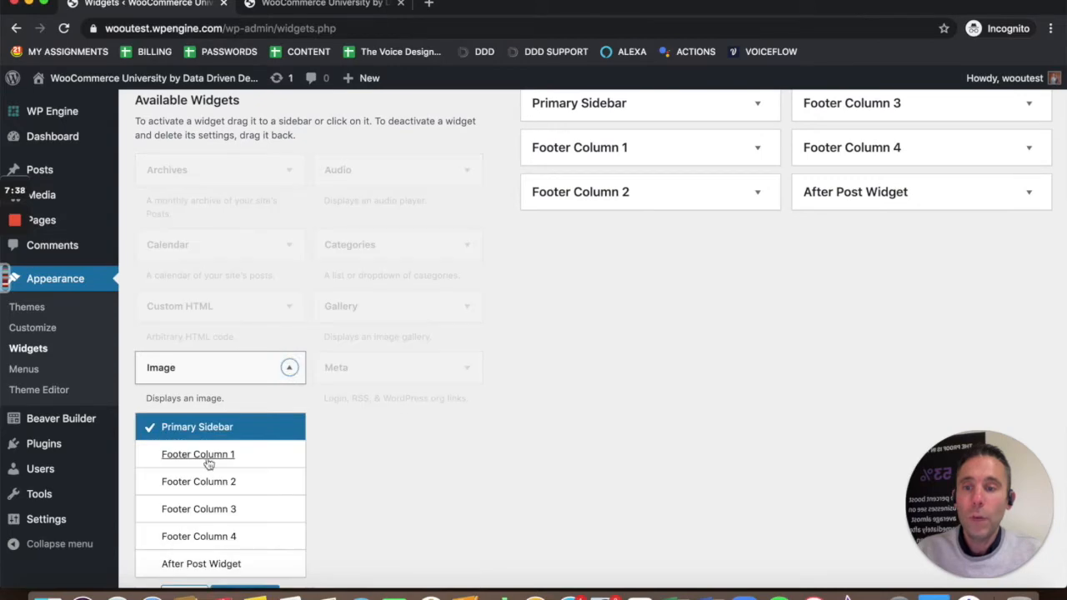
pyautogui.click(289, 367)
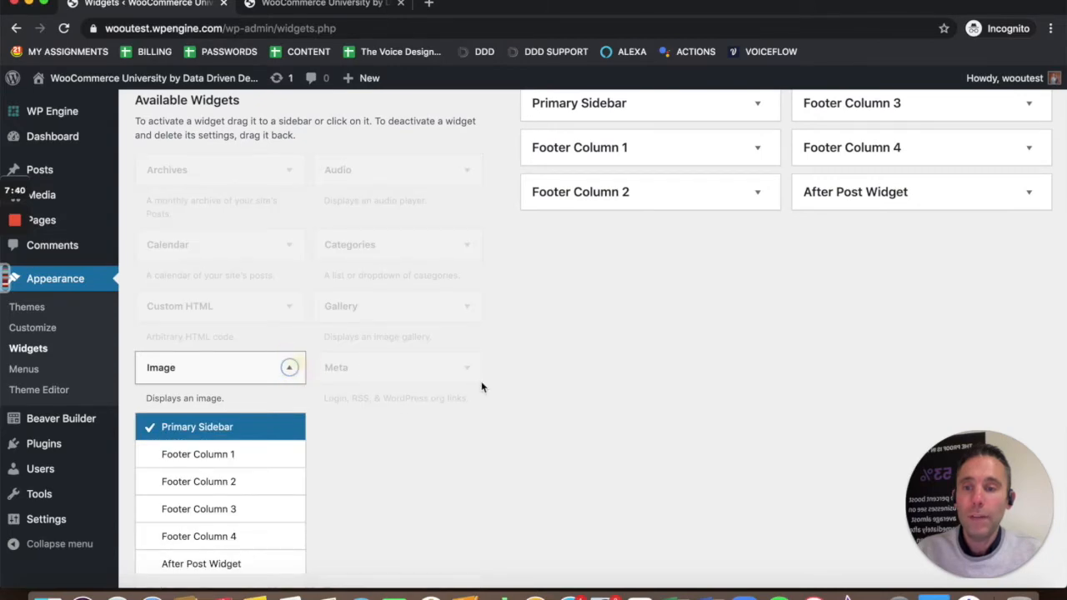
pyautogui.scroll(3, 481, 387)
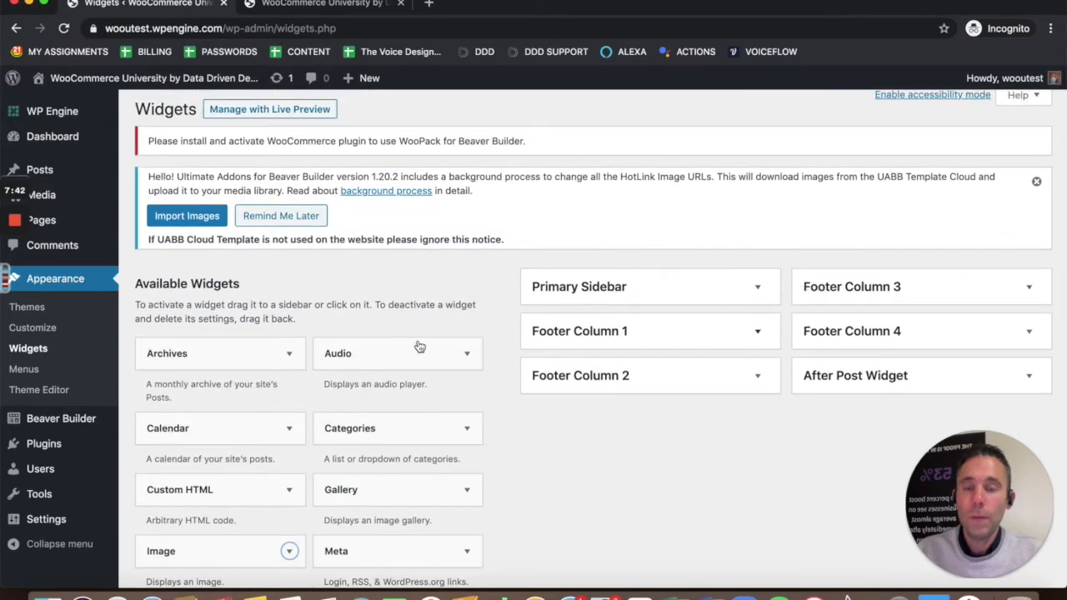
pyautogui.scroll(-1, 332, 408)
pyautogui.scroll(-3, 325, 400)
pyautogui.click(289, 358)
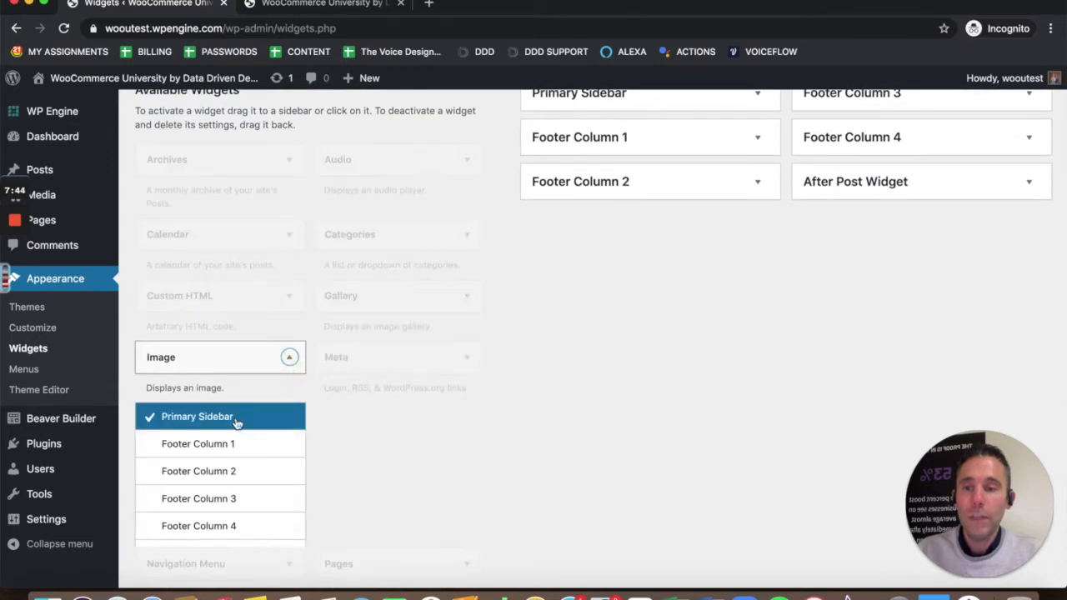
pyautogui.scroll(-1, 250, 583)
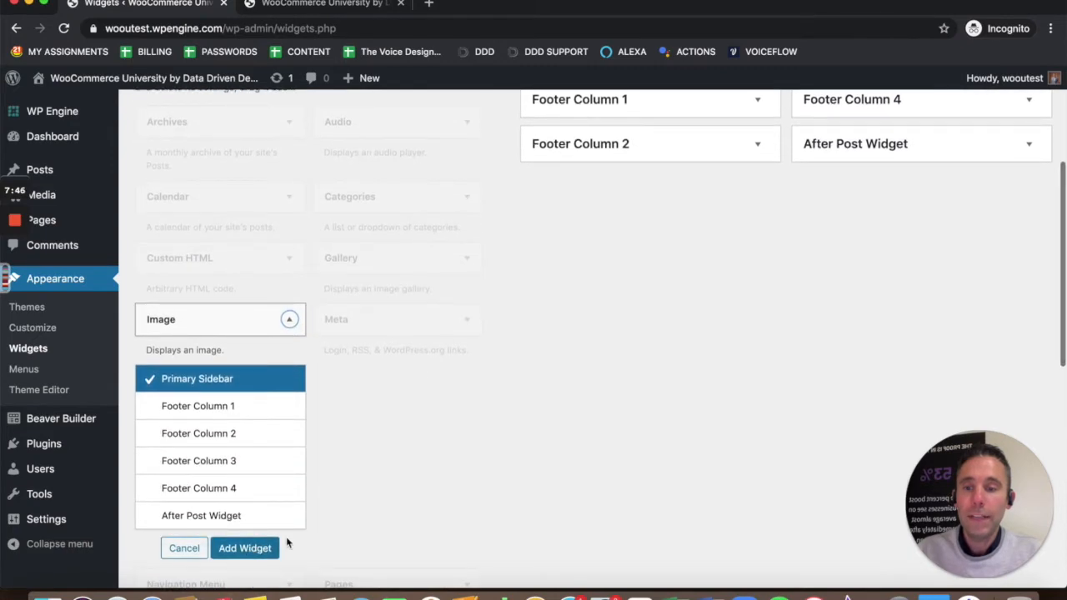
pyautogui.click(282, 546)
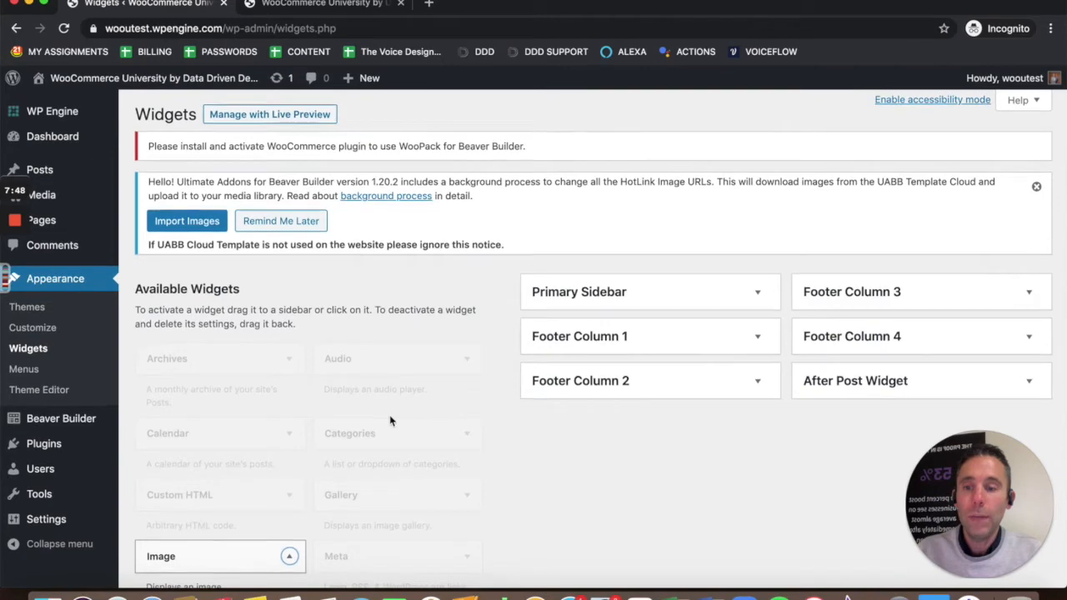
pyautogui.scroll(-5, 390, 421)
pyautogui.scroll(2, 283, 312)
pyautogui.click(288, 276)
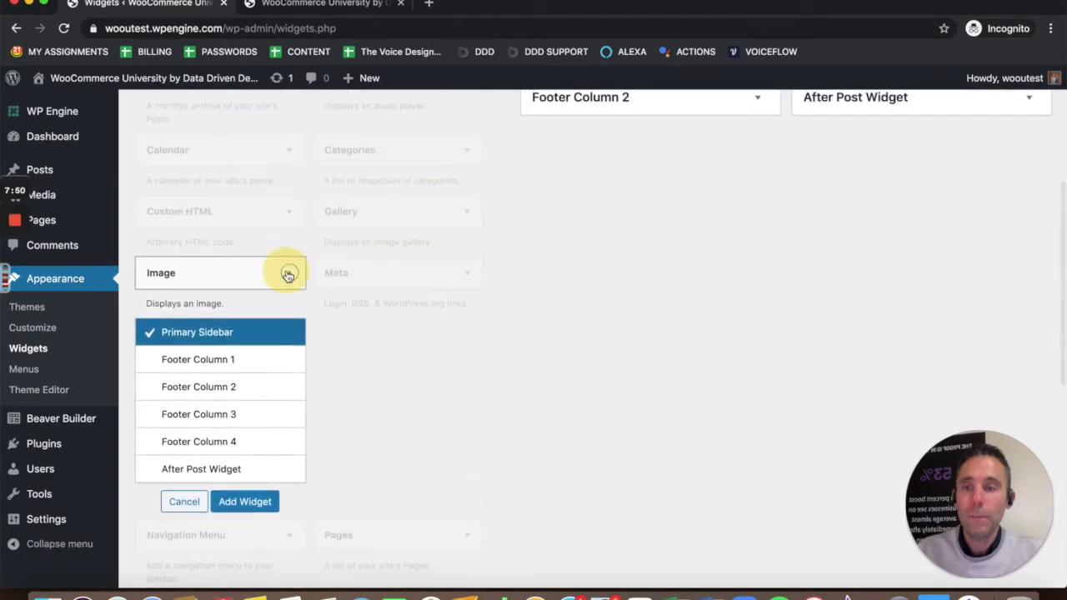
pyautogui.scroll(4, 650, 337)
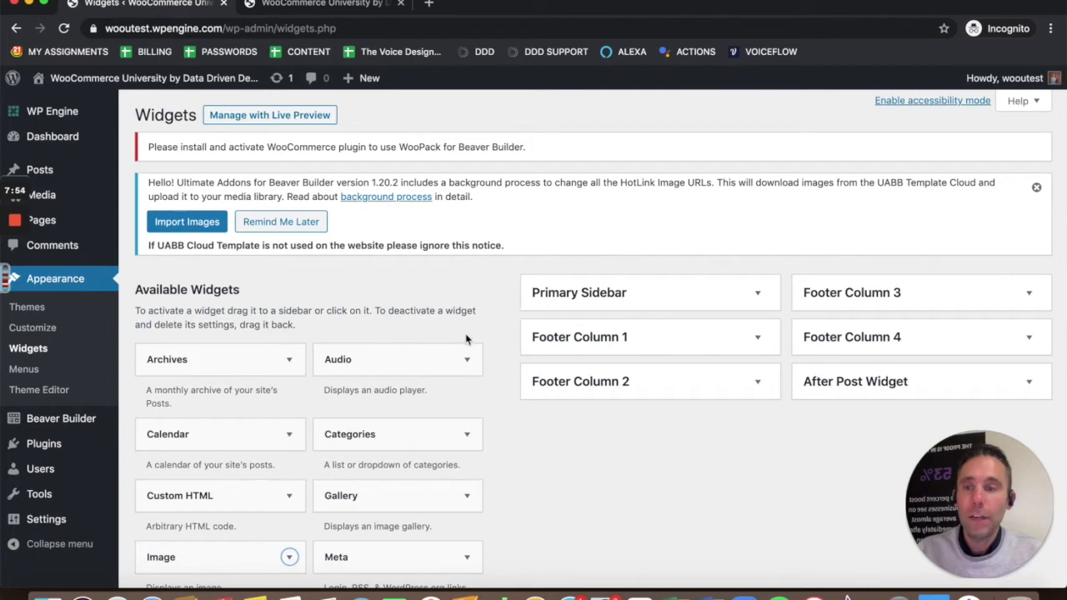
# Step: Open the Menus page under Appearance and review its menu items, menu structure and display location settings
pyautogui.click(25, 369)
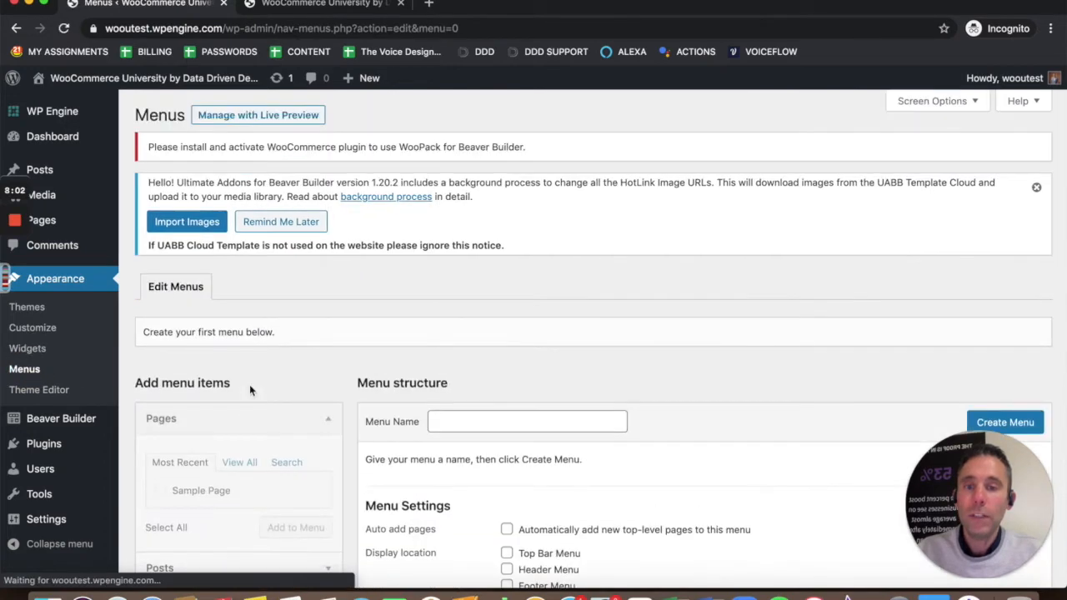
pyautogui.scroll(-2, 470, 396)
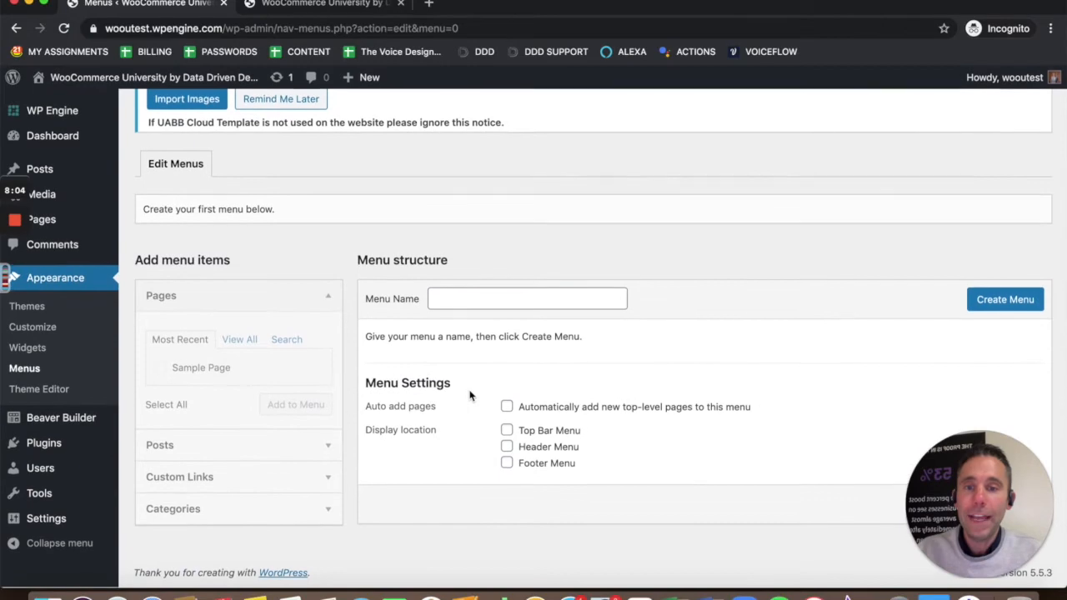
pyautogui.scroll(2, 470, 396)
pyautogui.scroll(-2, 470, 396)
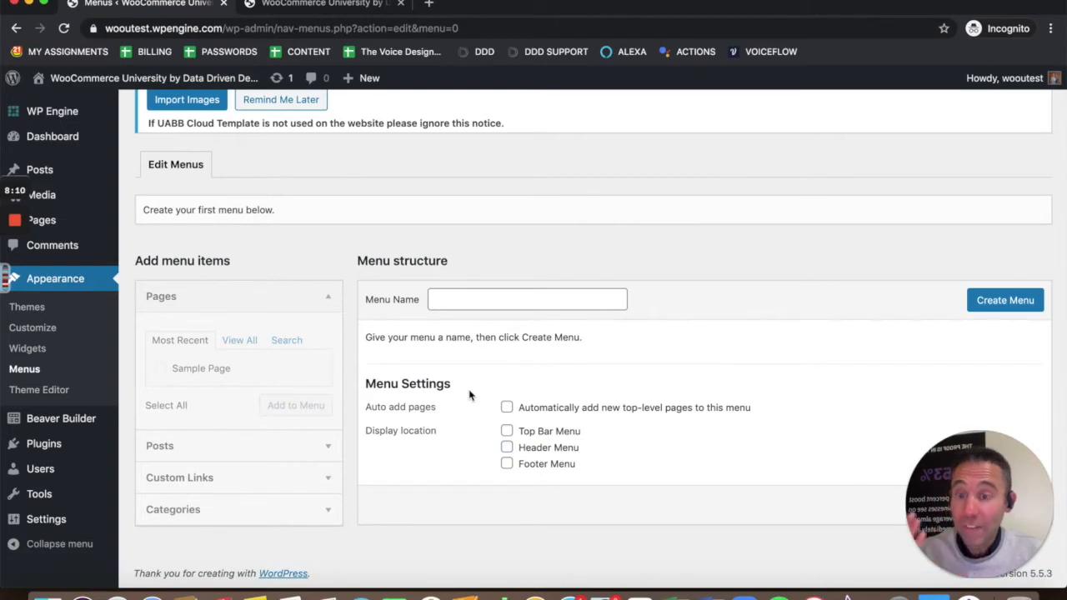
pyautogui.scroll(2, 470, 396)
# Step: In the Pages list, quick-edit Sample Page to set its title to HOME and slug to home, and update it
pyautogui.moveTo(60, 222)
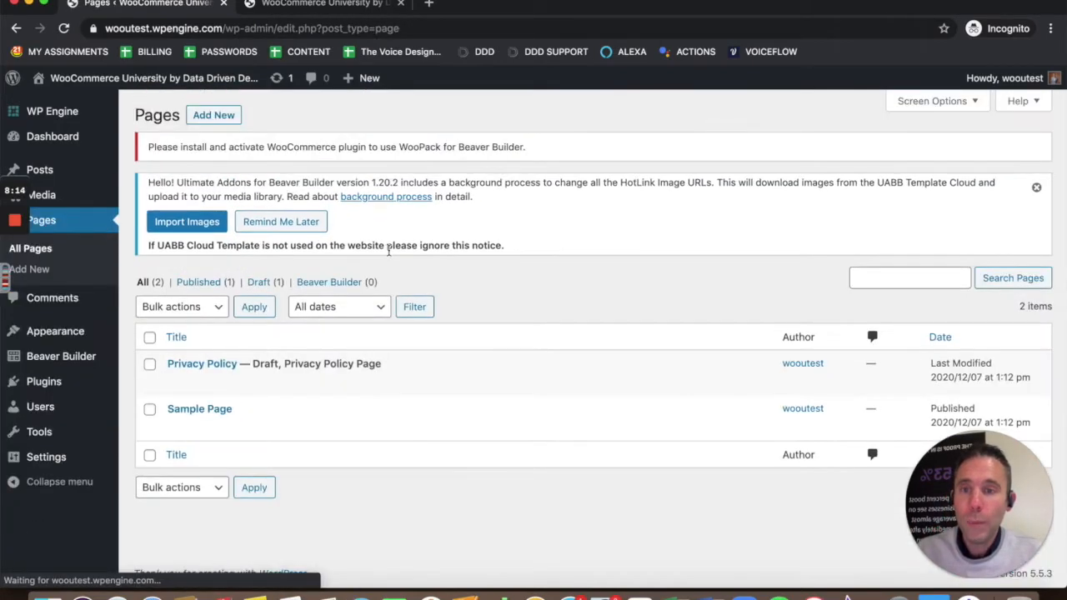
pyautogui.click(206, 428)
pyautogui.tripleClick(285, 430)
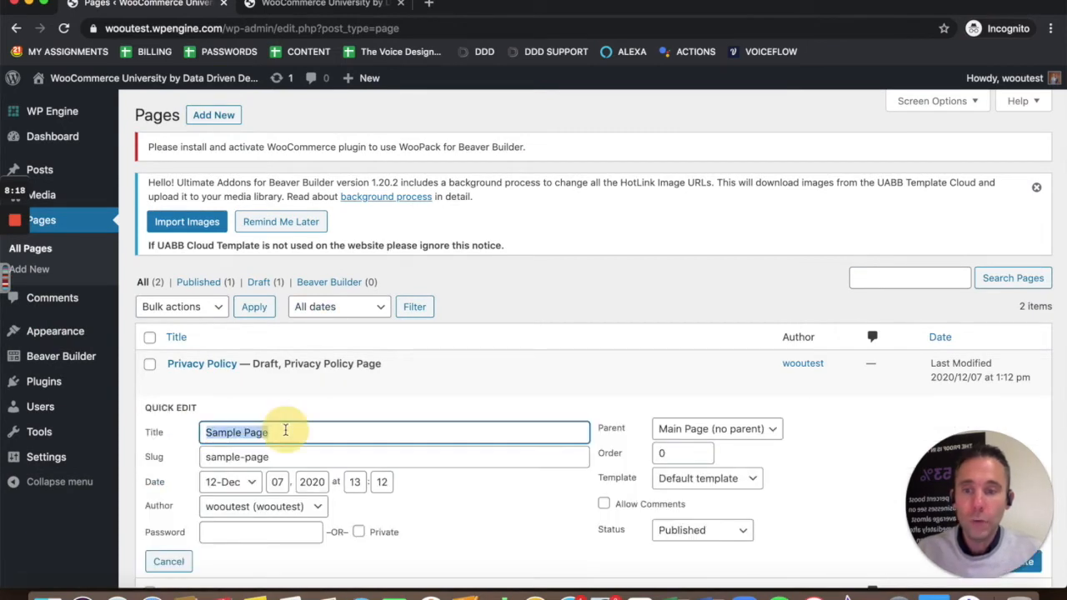
pyautogui.write('HOME')
pyautogui.scroll(-3, 289, 410)
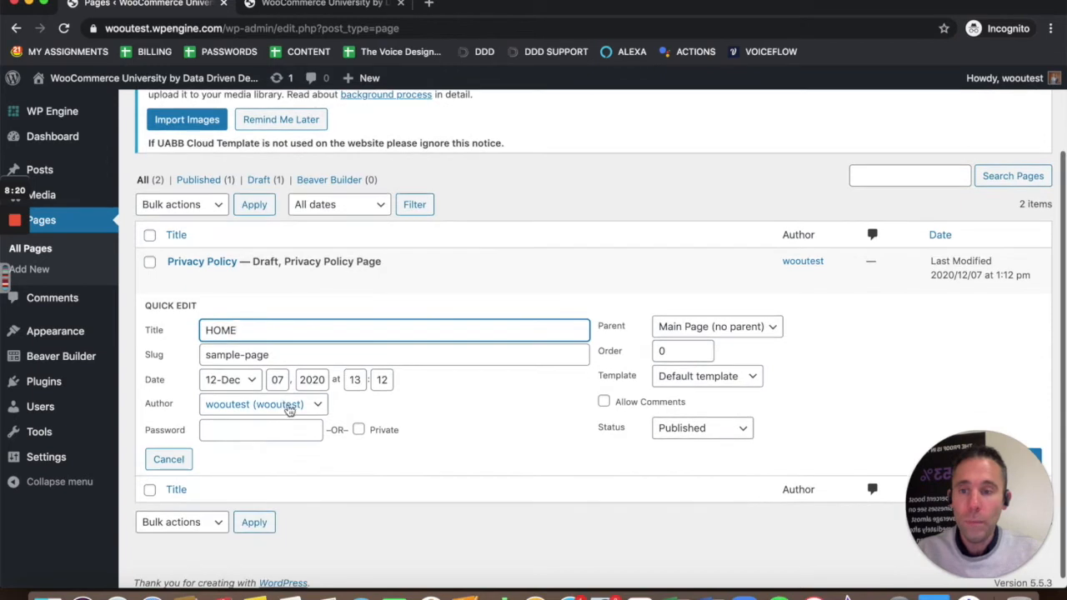
pyautogui.write('E')
pyautogui.tripleClick(282, 355)
pyautogui.write('home')
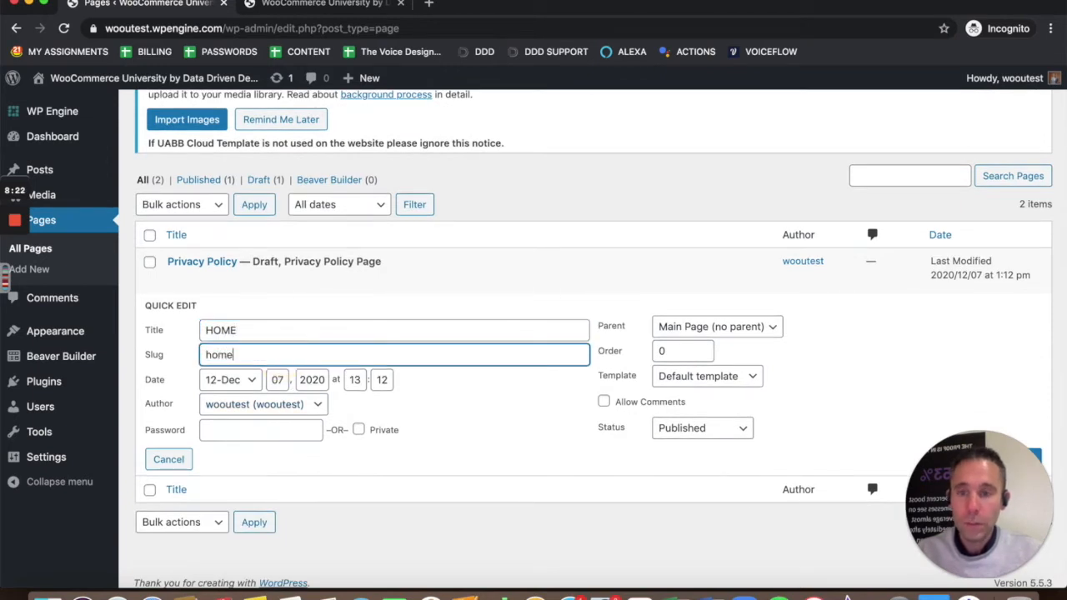
pyautogui.moveTo(939, 480); pyautogui.dragTo(305, 480)
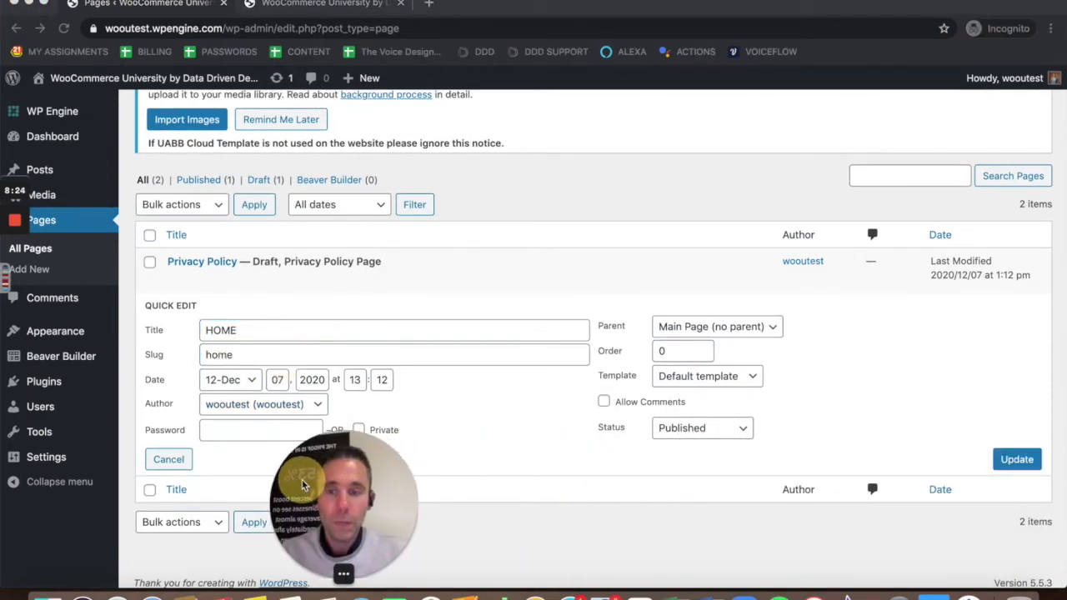
pyautogui.click(1006, 468)
pyautogui.click(1006, 463)
pyautogui.moveTo(344, 504); pyautogui.dragTo(1015, 529)
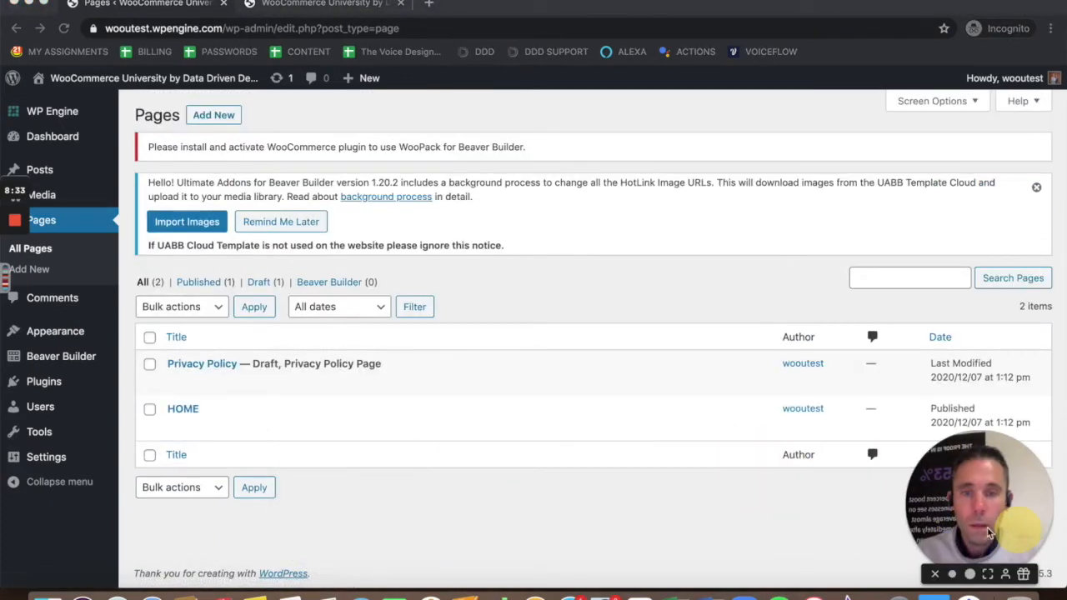
# Step: Quick-edit the Privacy Policy page to set its title to PRIVACY POLICY and update it
pyautogui.click(219, 380)
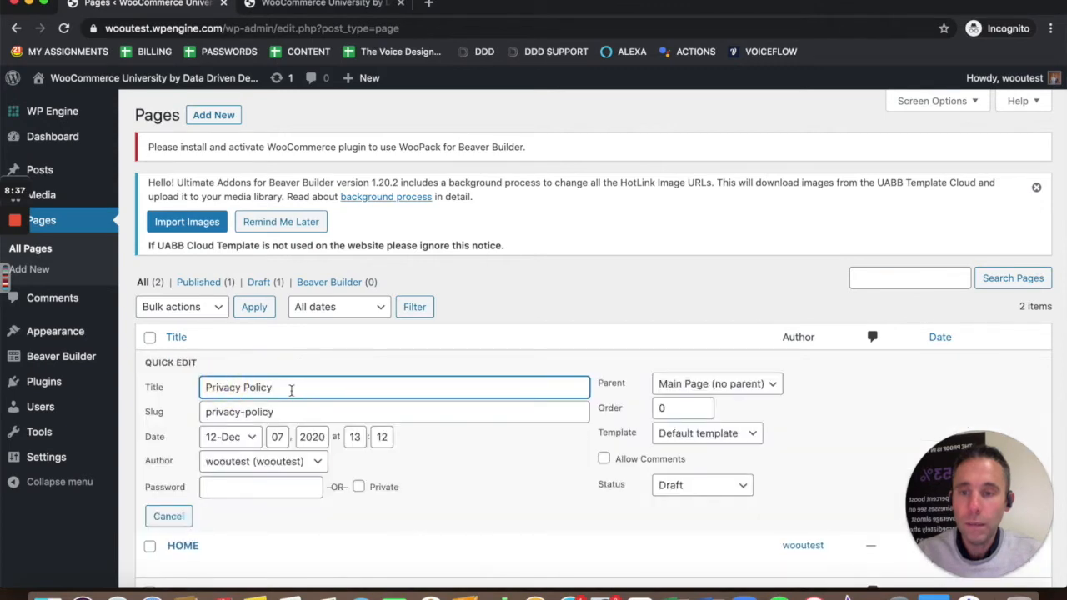
pyautogui.tripleClick(294, 388)
pyautogui.write('PRIVACY POLICY')
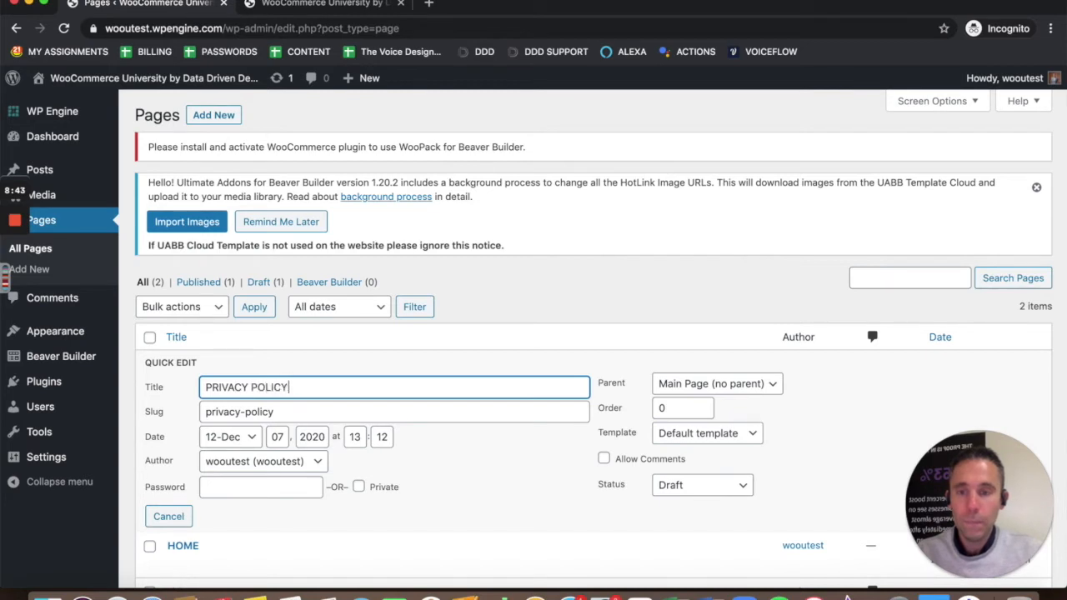
pyautogui.moveTo(952, 504); pyautogui.dragTo(602, 483)
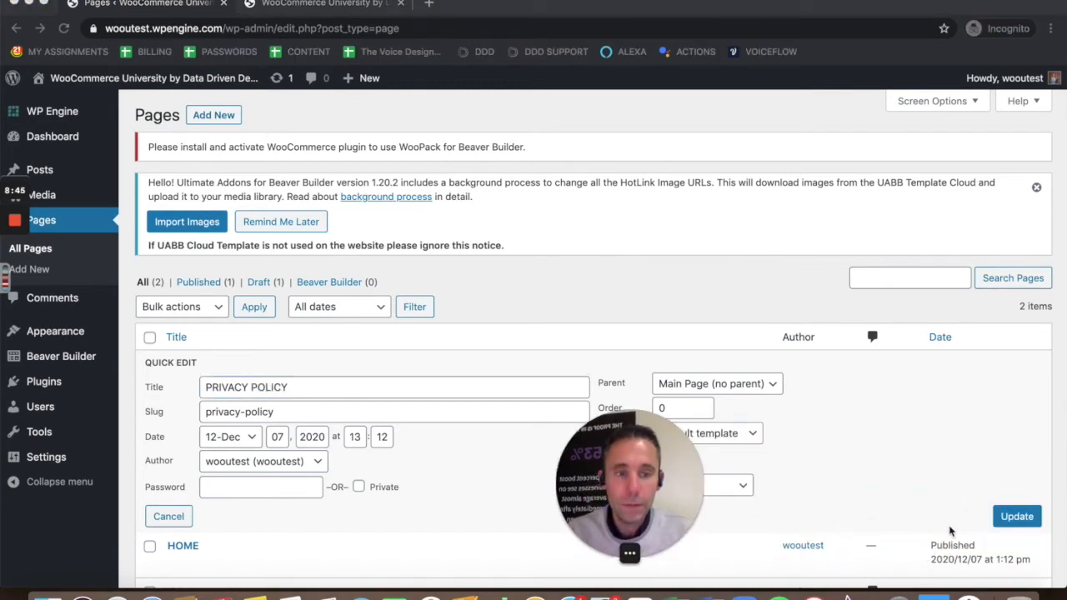
pyautogui.click(1015, 517)
pyautogui.moveTo(659, 500); pyautogui.dragTo(763, 500)
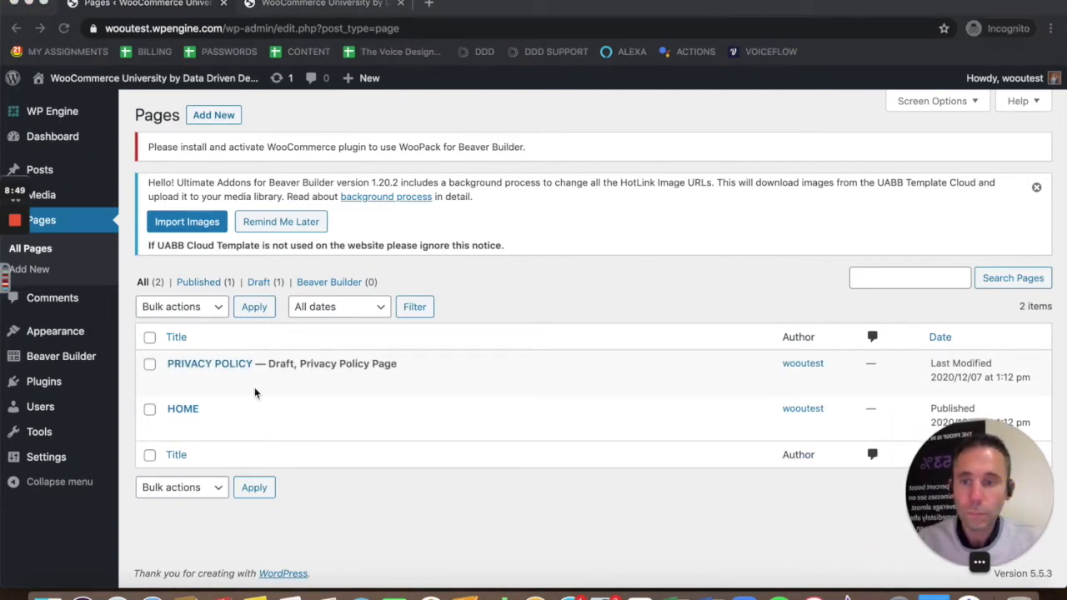
# Step: Create and publish a new page titled CONTACT, and view it on the front end
pyautogui.click(219, 119)
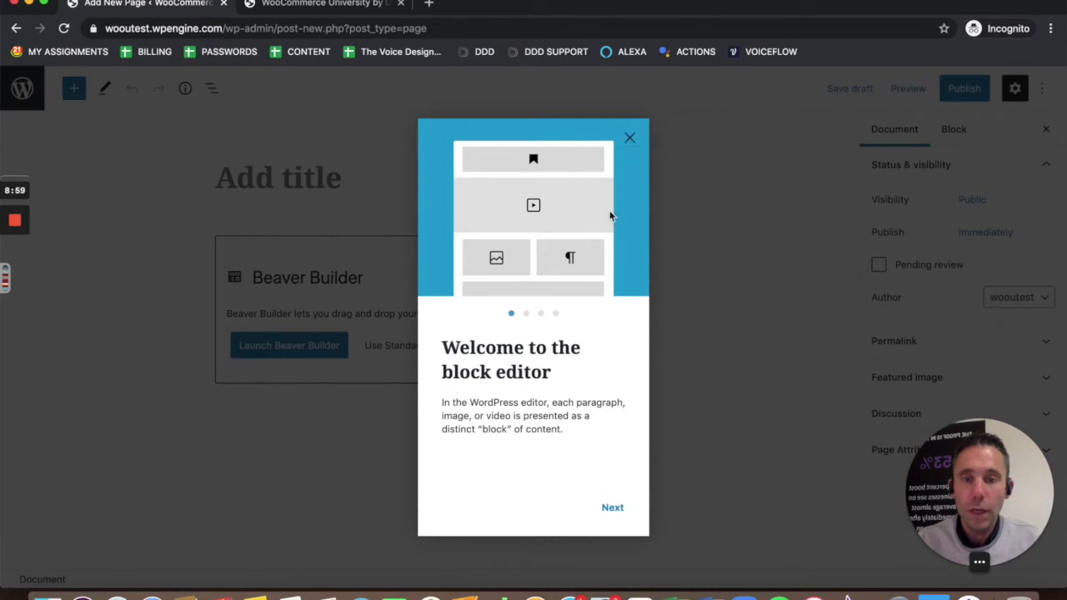
pyautogui.click(630, 138)
pyautogui.click(295, 176)
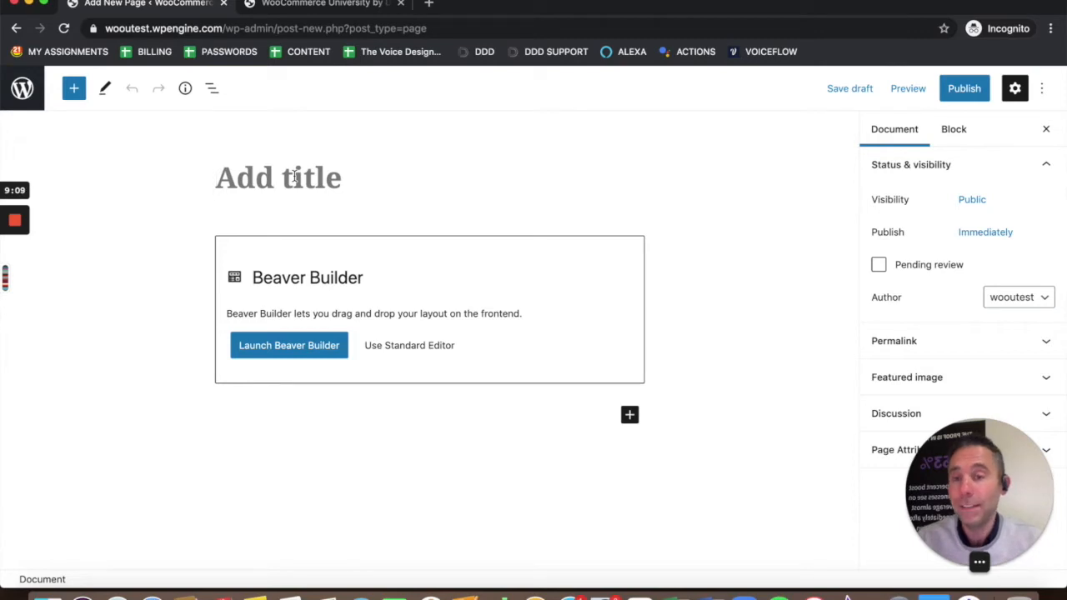
pyautogui.click(294, 177)
pyautogui.write('CONTACT')
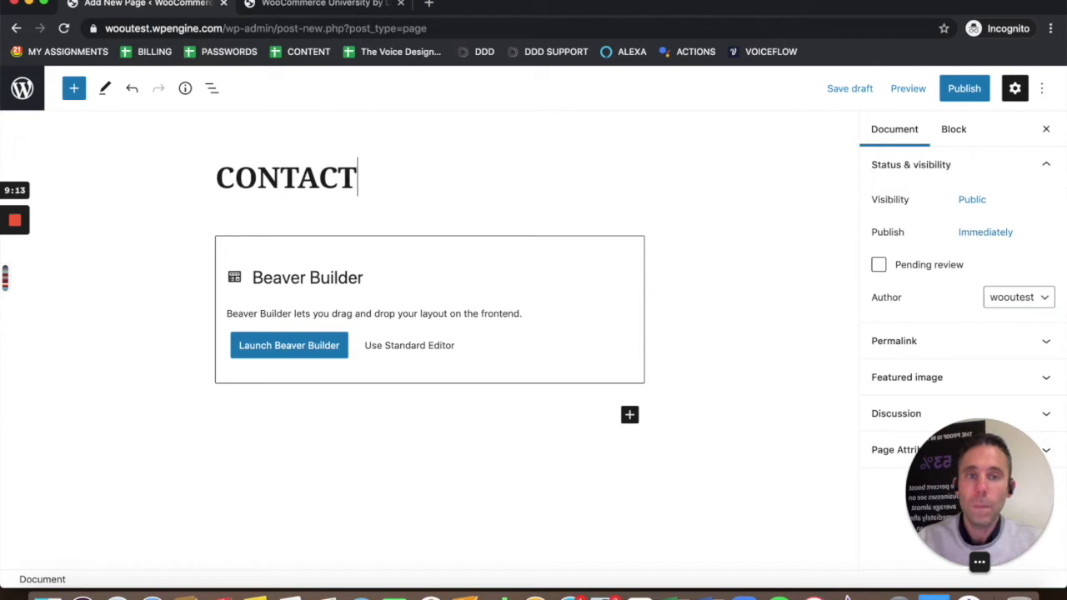
pyautogui.click(954, 89)
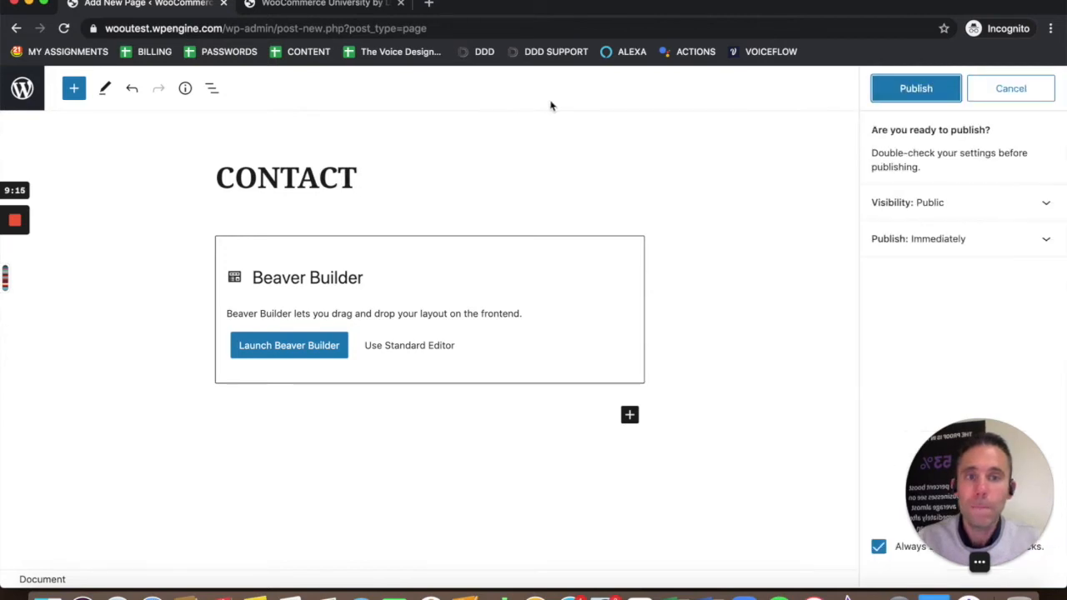
pyautogui.click(899, 90)
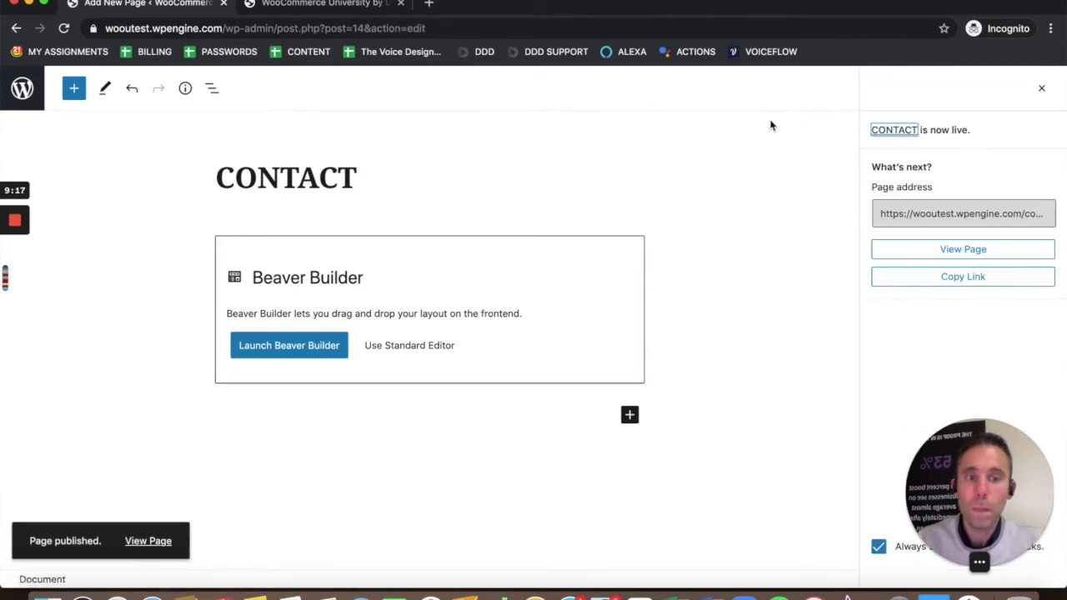
pyautogui.click(148, 540)
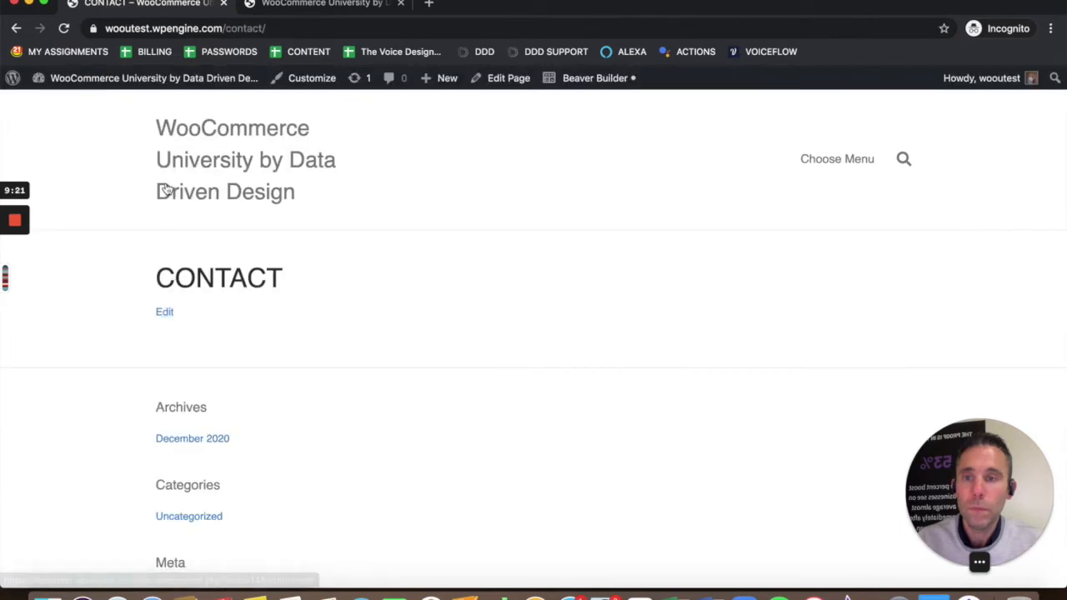
# Step: Create and publish a new page titled ABOUT, and view it on the front end
pyautogui.moveTo(108, 90)
pyautogui.click(83, 107)
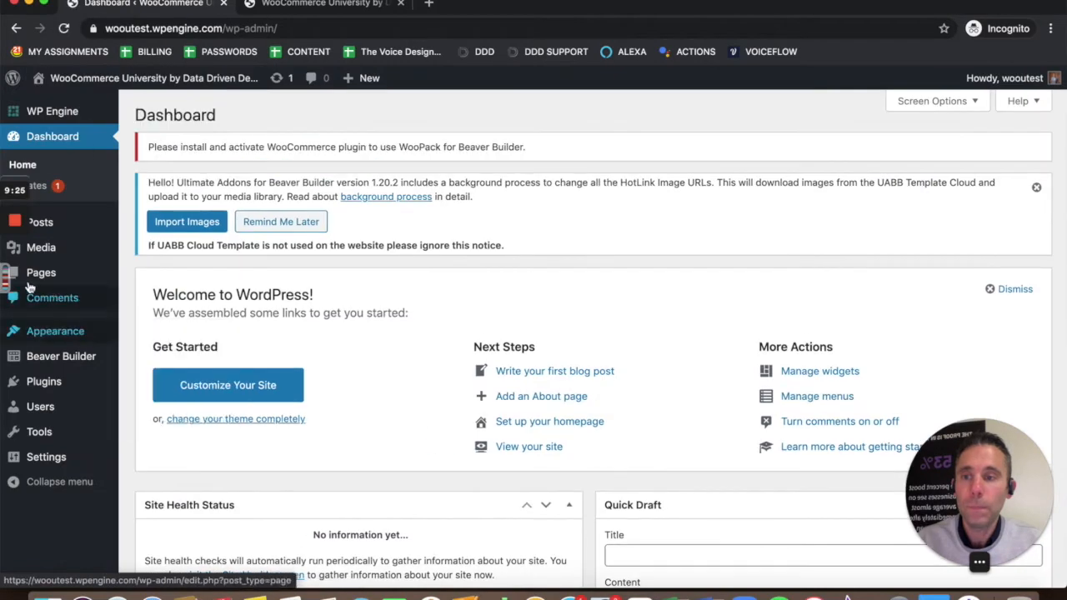
pyautogui.click(58, 275)
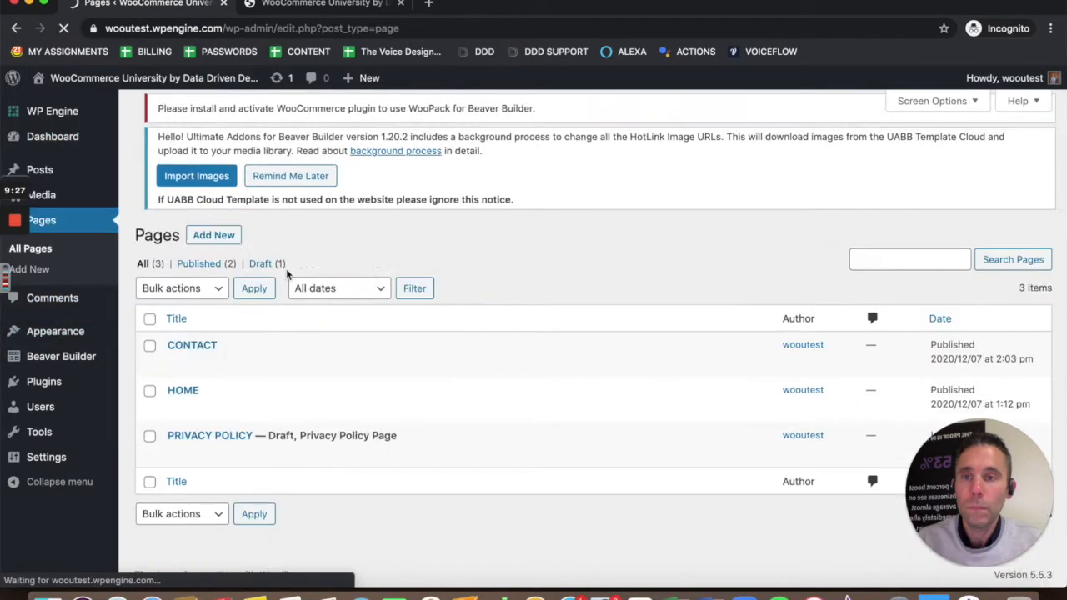
pyautogui.click(223, 117)
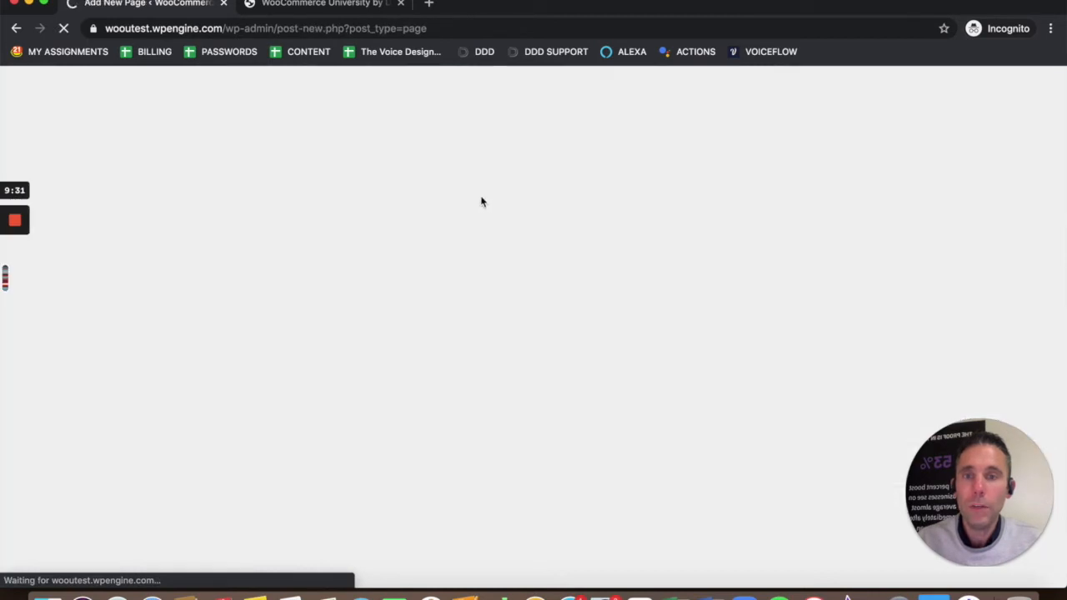
pyautogui.write('ABOUT')
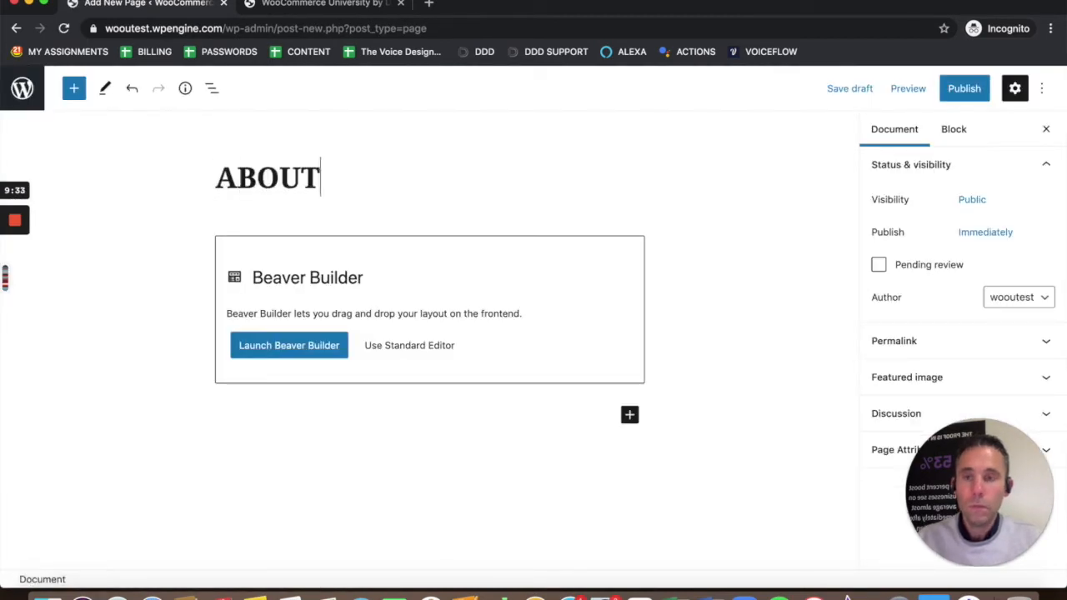
pyautogui.click(956, 98)
pyautogui.click(938, 95)
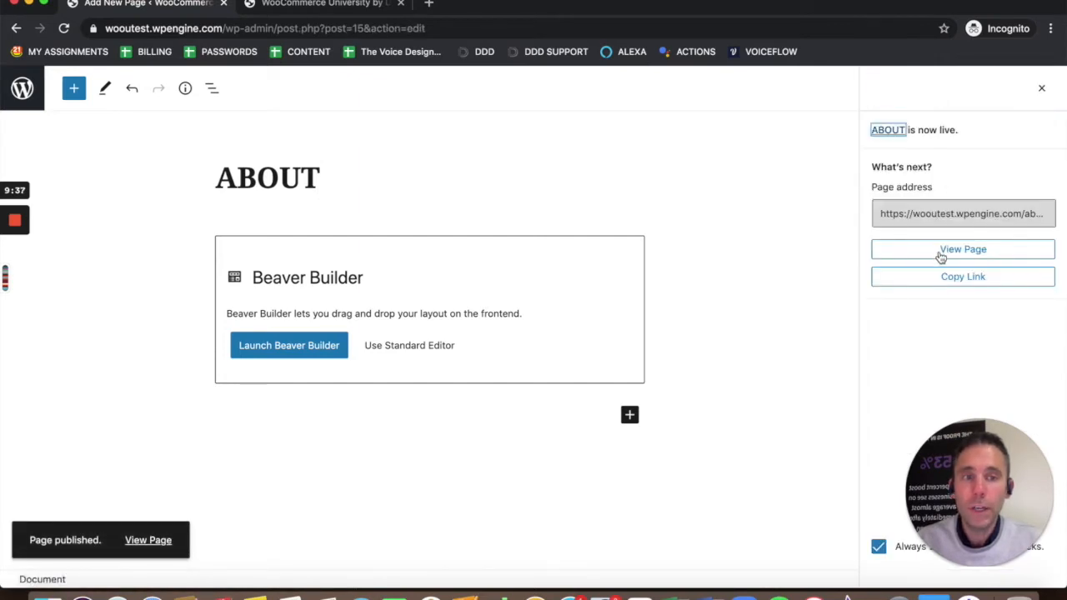
pyautogui.click(941, 252)
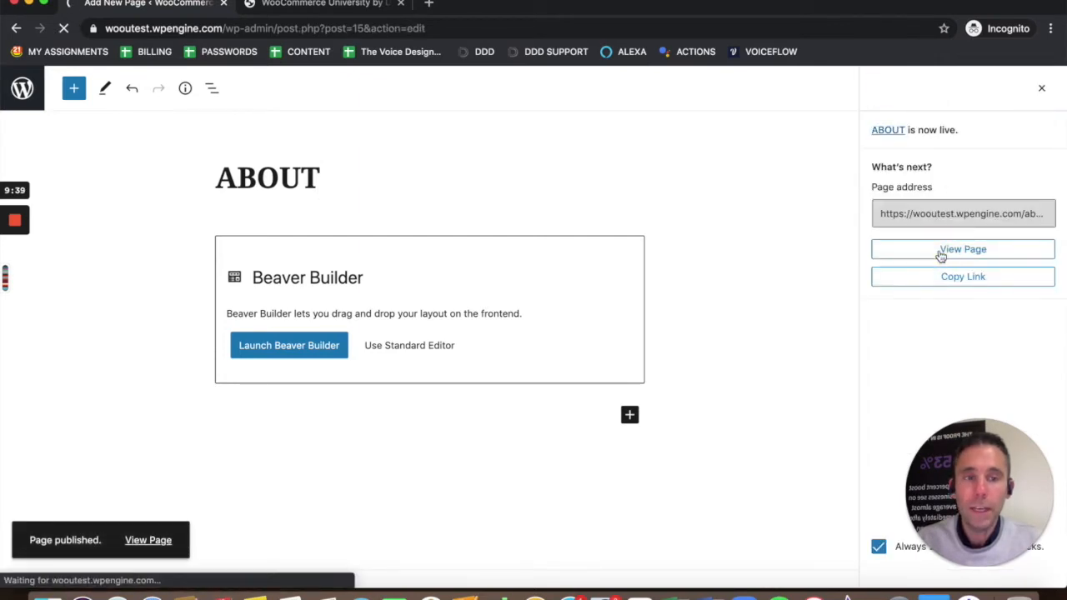
# Step: In the admin Pages list, quick-edit the PRIVACY POLICY page to set its status to Published and update it
pyautogui.moveTo(125, 79)
pyautogui.click(93, 104)
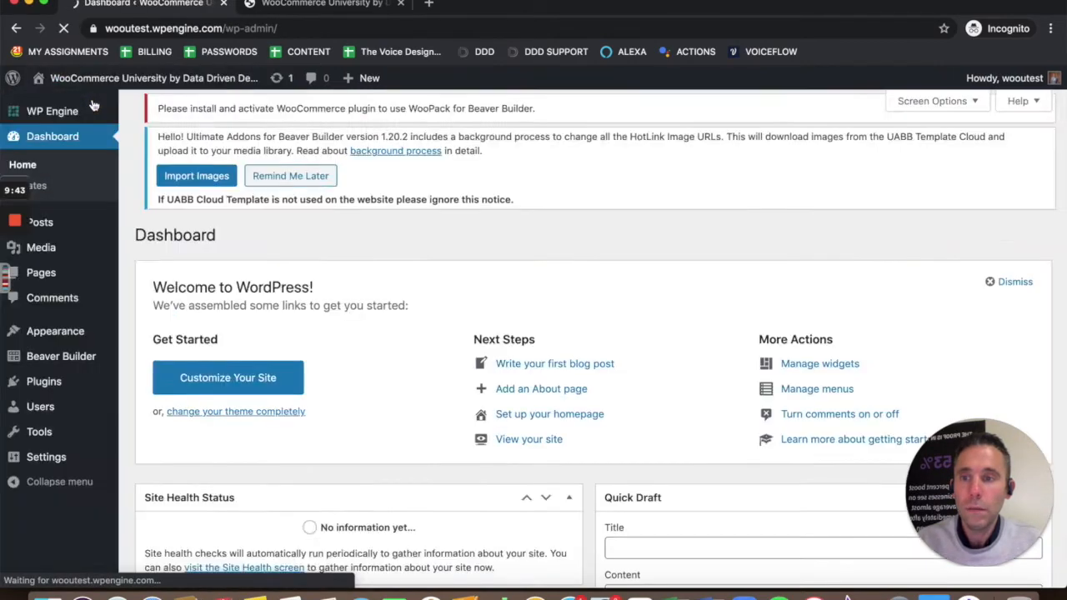
pyautogui.moveTo(108, 267)
pyautogui.click(74, 273)
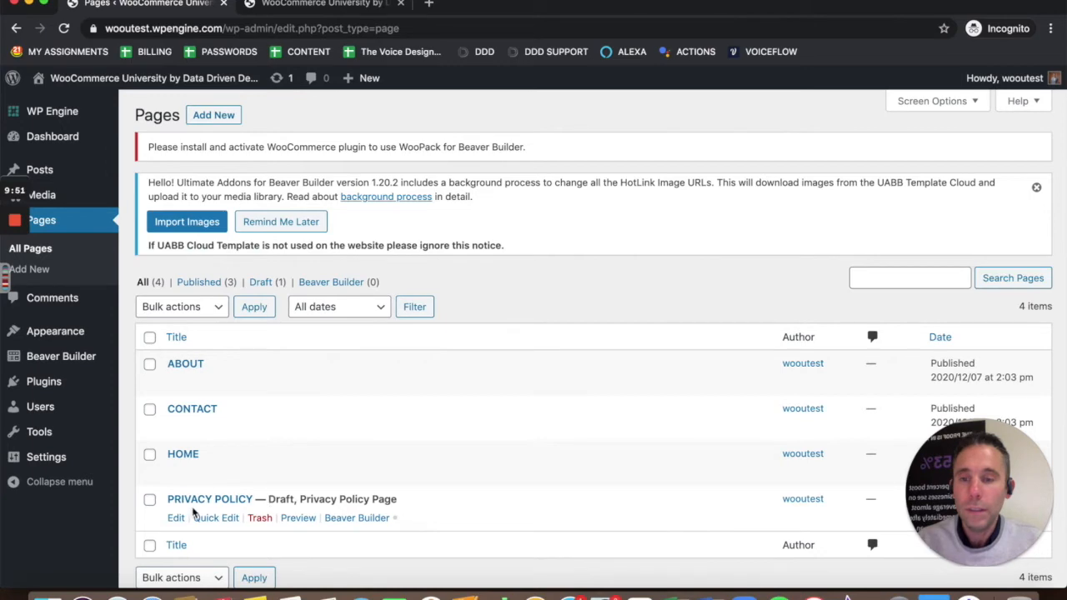
pyautogui.click(204, 518)
pyautogui.scroll(-5, 375, 484)
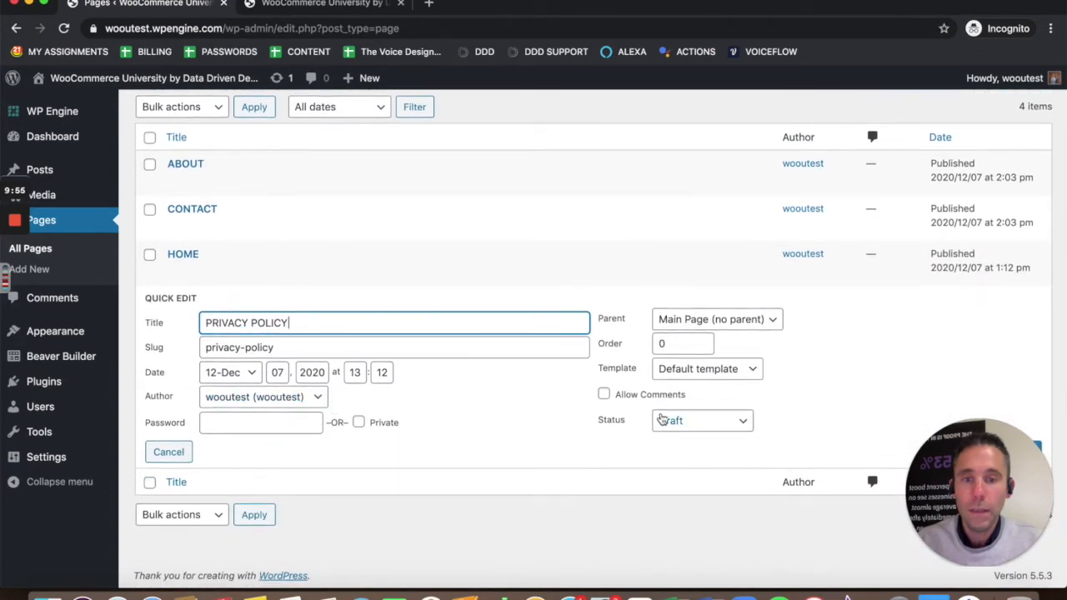
pyautogui.click(661, 419)
pyautogui.click(670, 392)
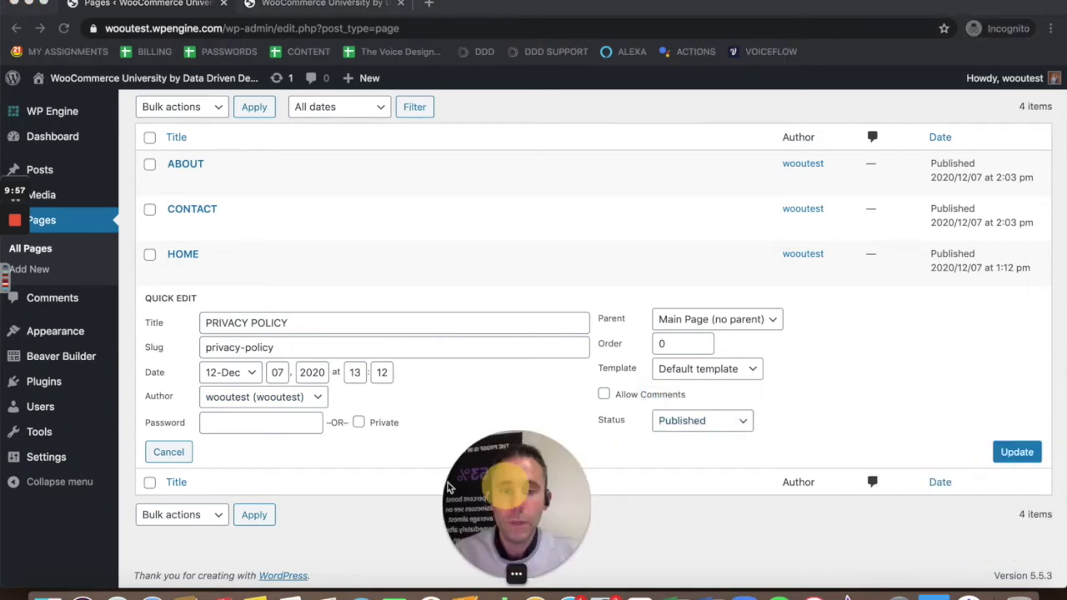
pyautogui.click(1008, 453)
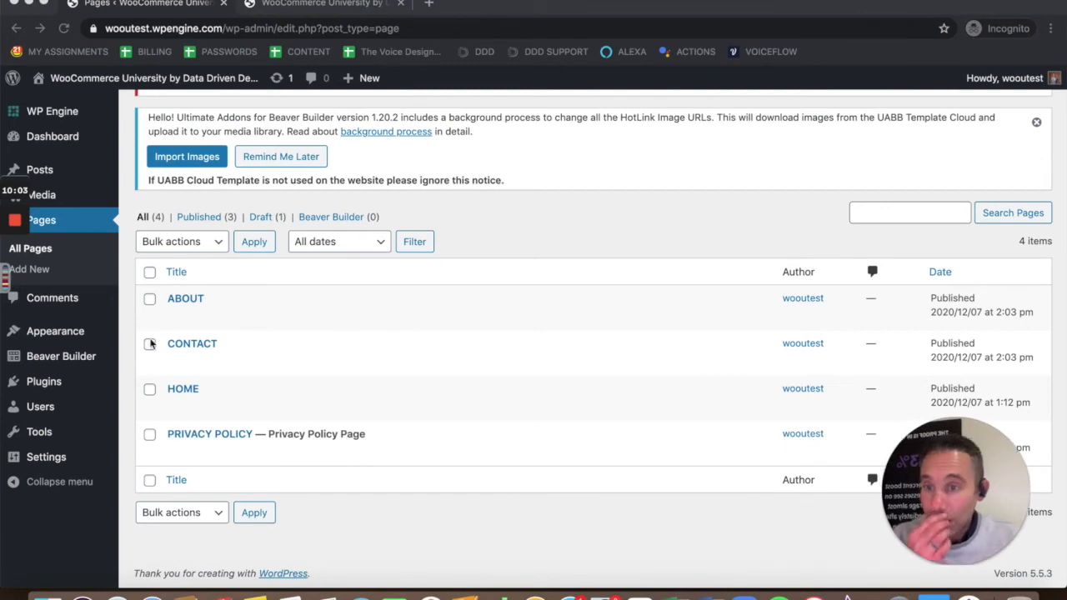
# Step: Create a navigation menu named Main Menu on the Menus page under Appearance
pyautogui.moveTo(72, 336)
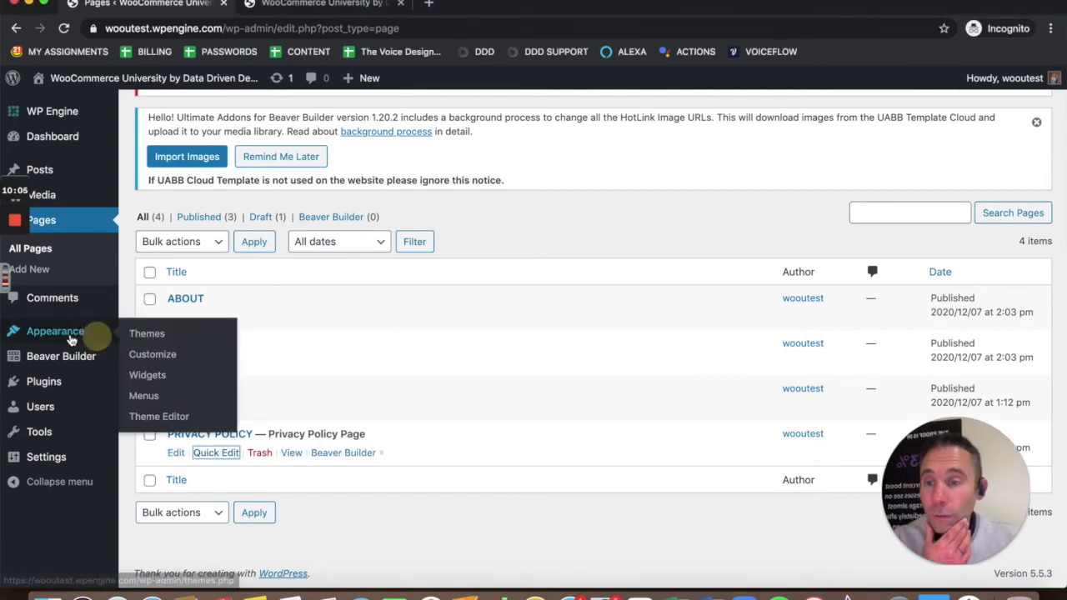
pyautogui.click(140, 399)
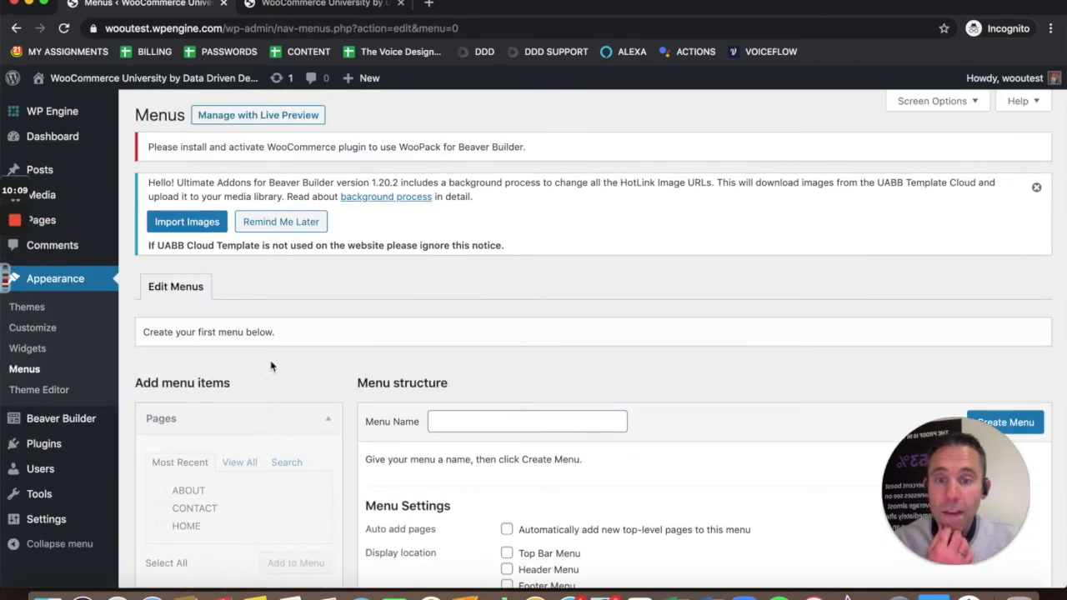
pyautogui.scroll(-3, 375, 317)
pyautogui.click(483, 284)
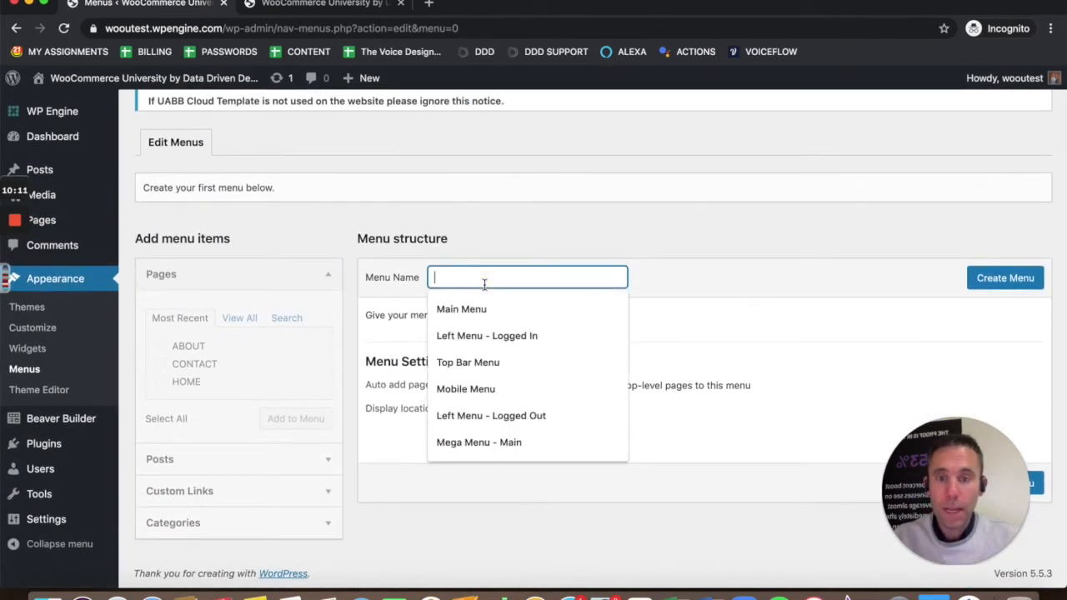
pyautogui.click(479, 308)
pyautogui.click(1007, 277)
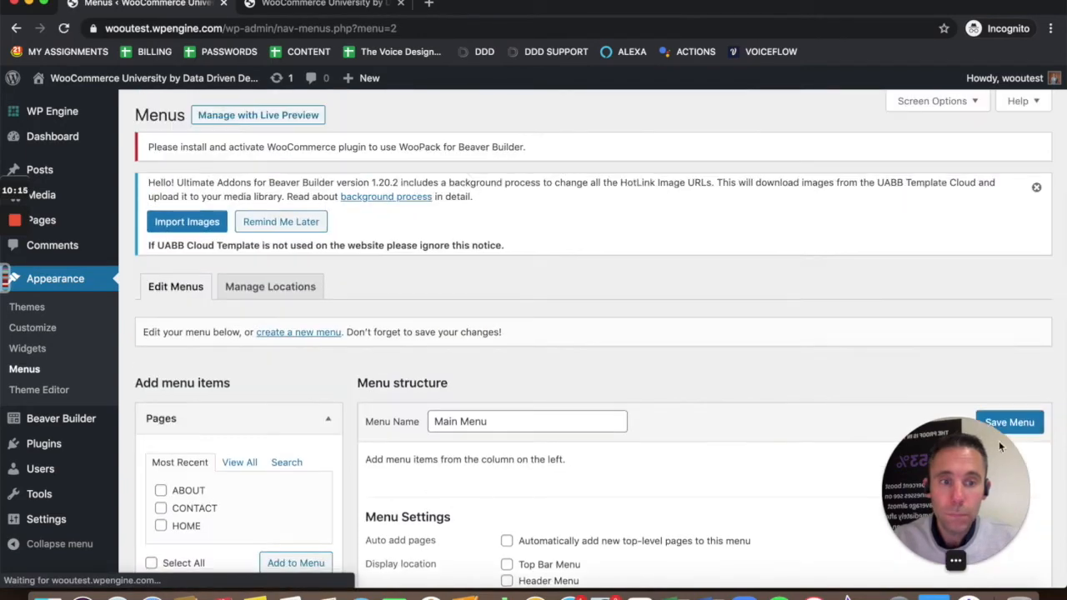
# Step: Add the ABOUT, CONTACT and HOME pages to Main Menu with HOME moved to the first place, and save the menu
pyautogui.scroll(-3, 833, 438)
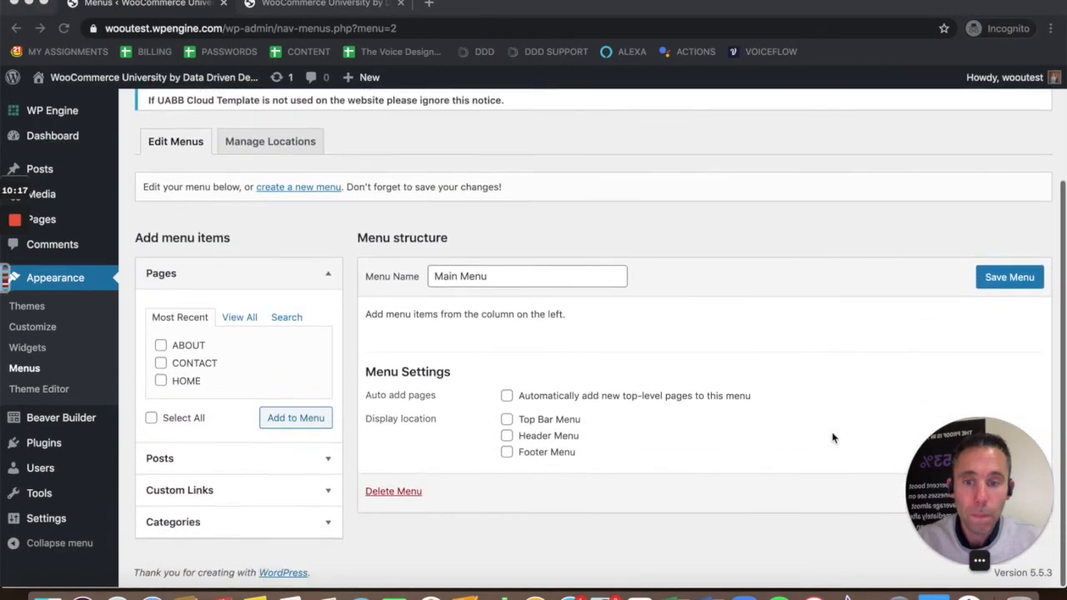
pyautogui.click(161, 366)
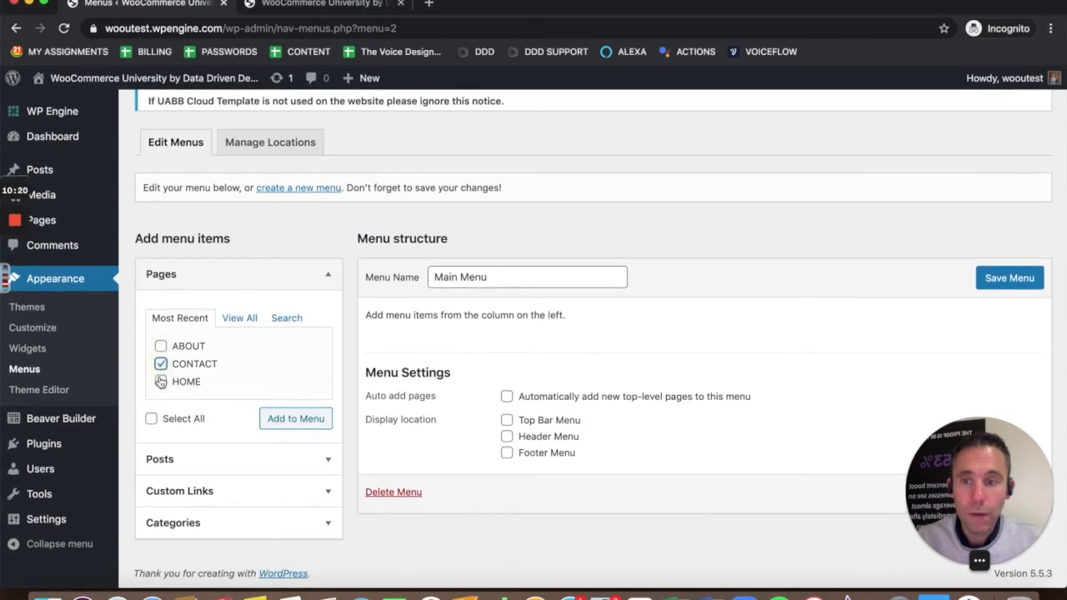
pyautogui.click(285, 420)
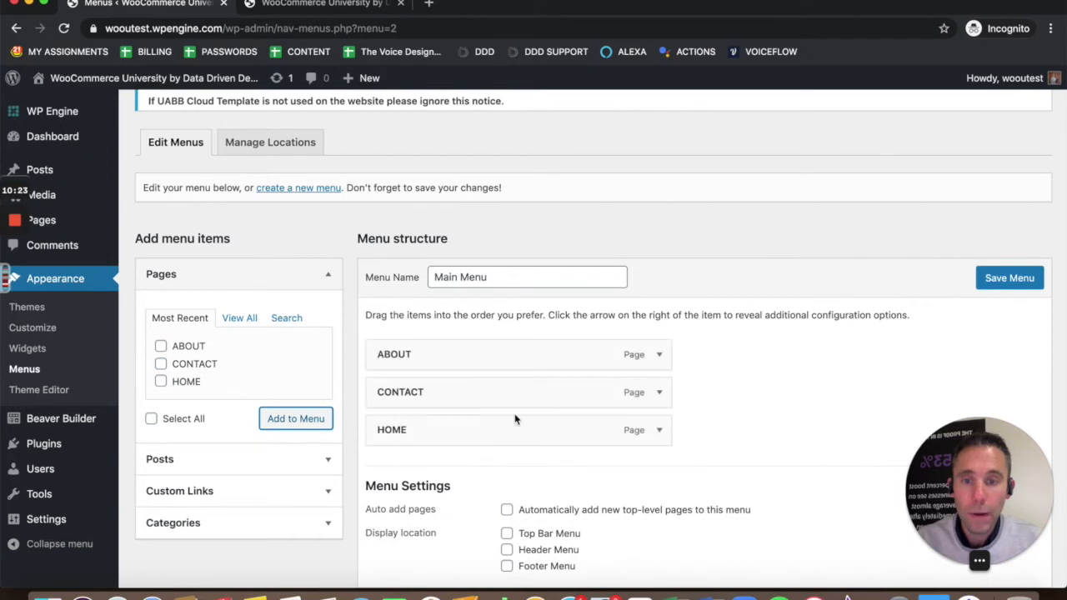
pyautogui.moveTo(484, 429); pyautogui.dragTo(484, 353)
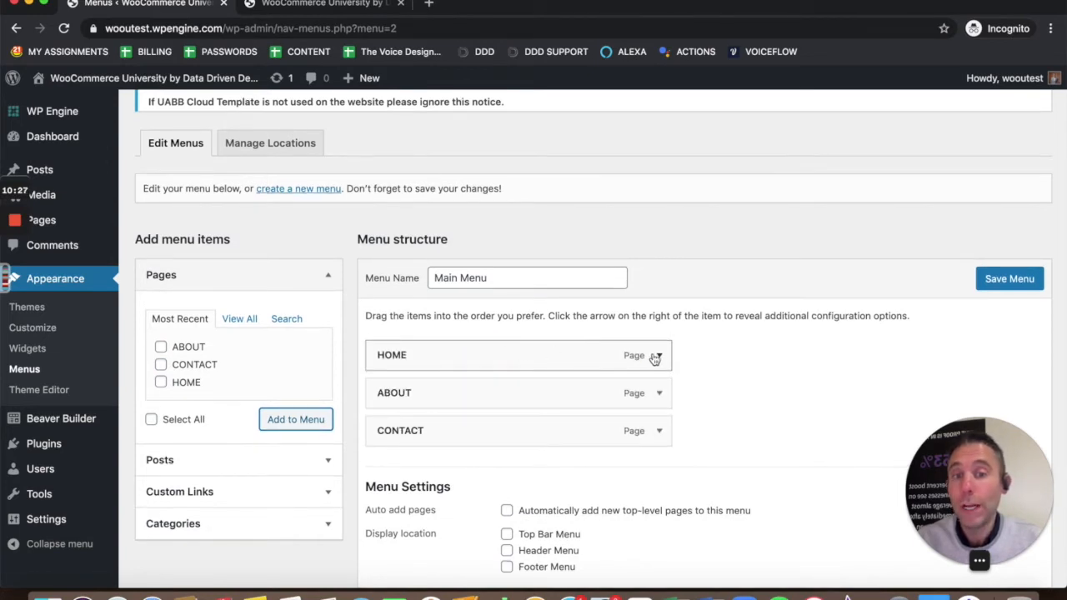
pyautogui.scroll(-1, 659, 357)
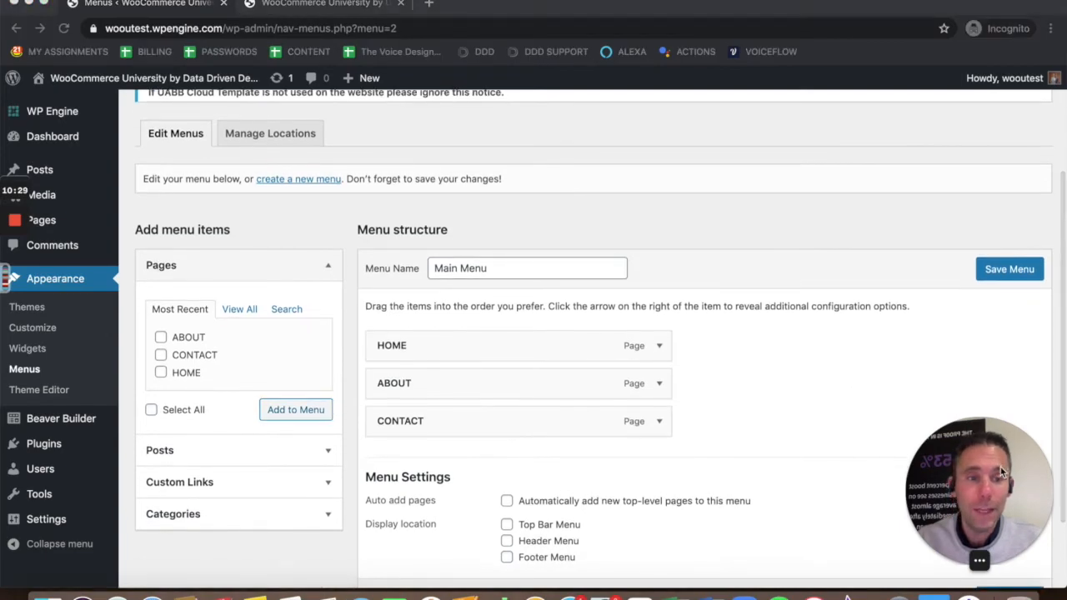
pyautogui.scroll(-3, 857, 441)
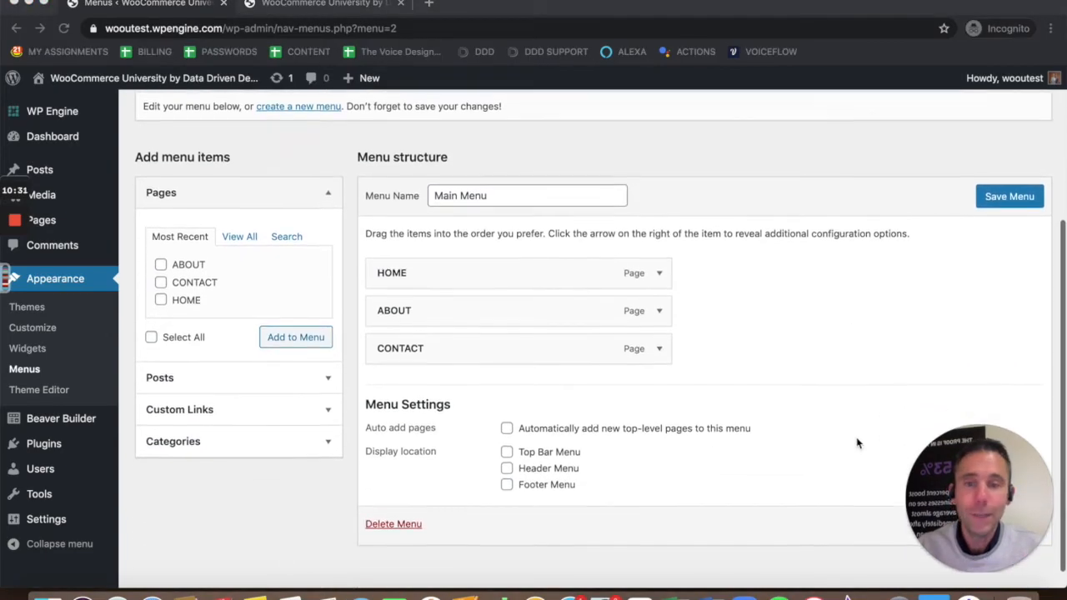
pyautogui.scroll(3, 857, 442)
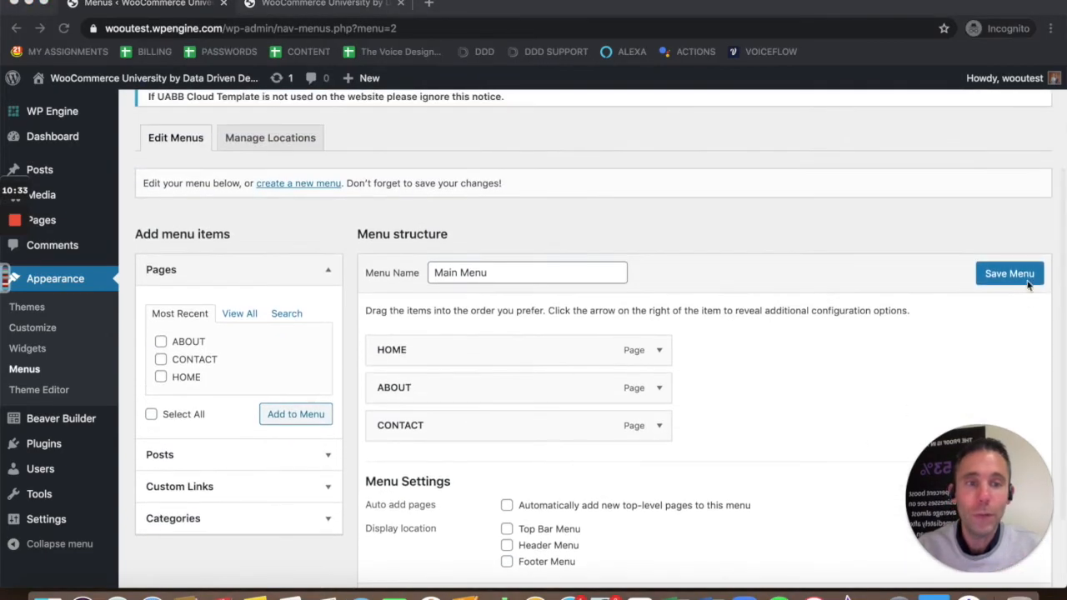
pyautogui.click(1026, 280)
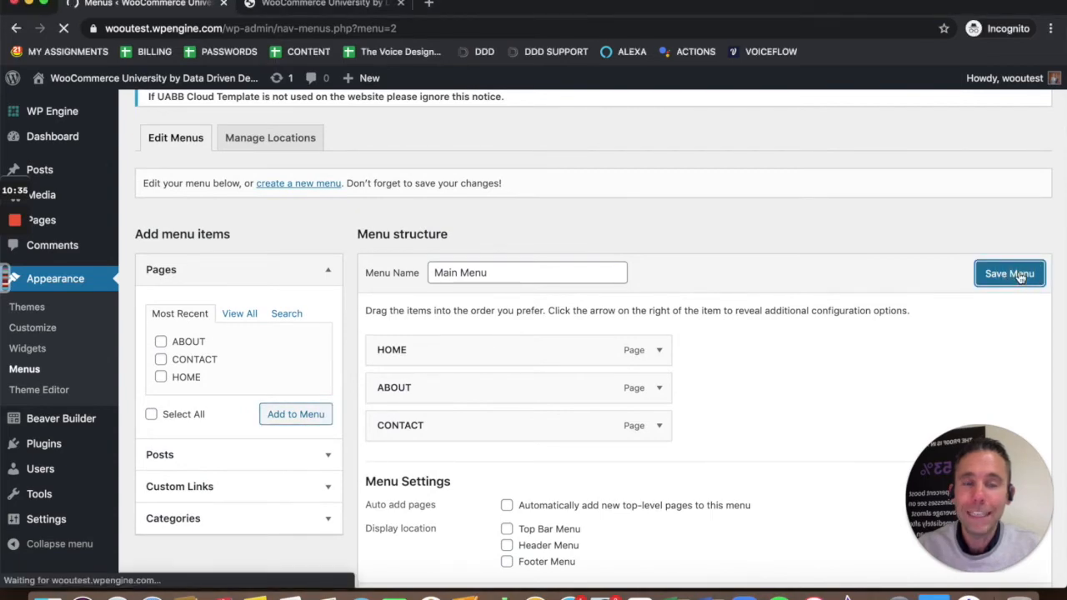
# Step: In the menu locations, assign Main Menu to the Header Menu location and save the changes
pyautogui.scroll(-5, 734, 293)
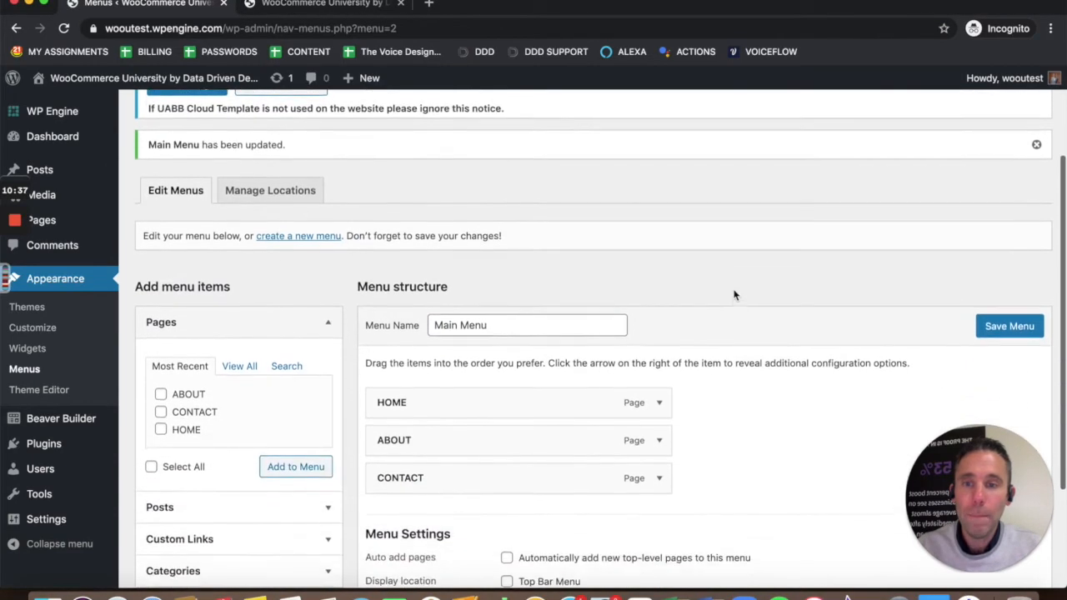
pyautogui.scroll(-3, 733, 294)
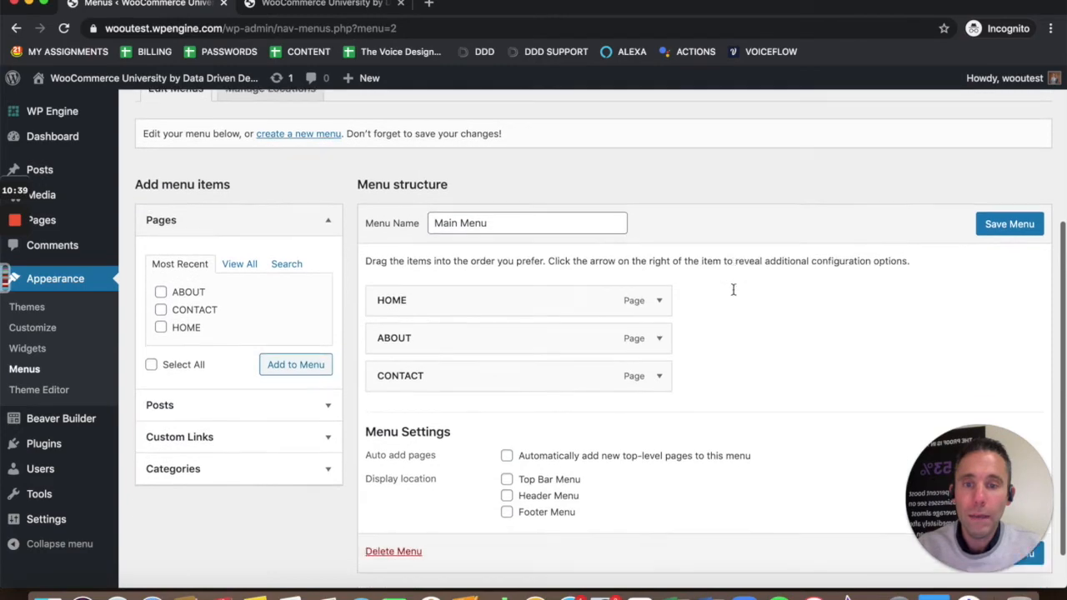
pyautogui.scroll(-2, 733, 294)
pyautogui.scroll(6, 734, 293)
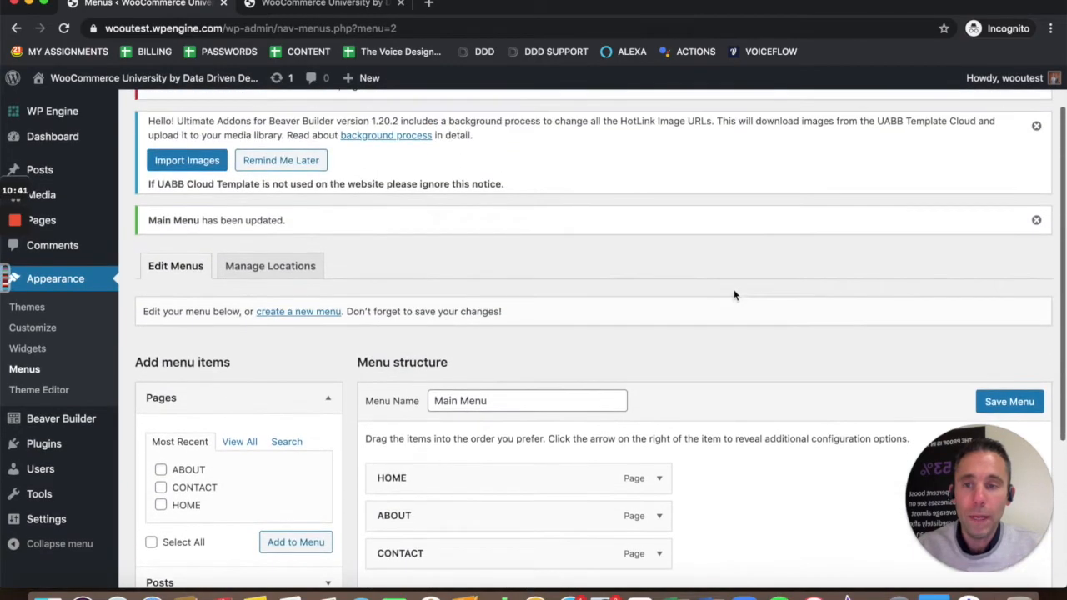
pyautogui.click(289, 285)
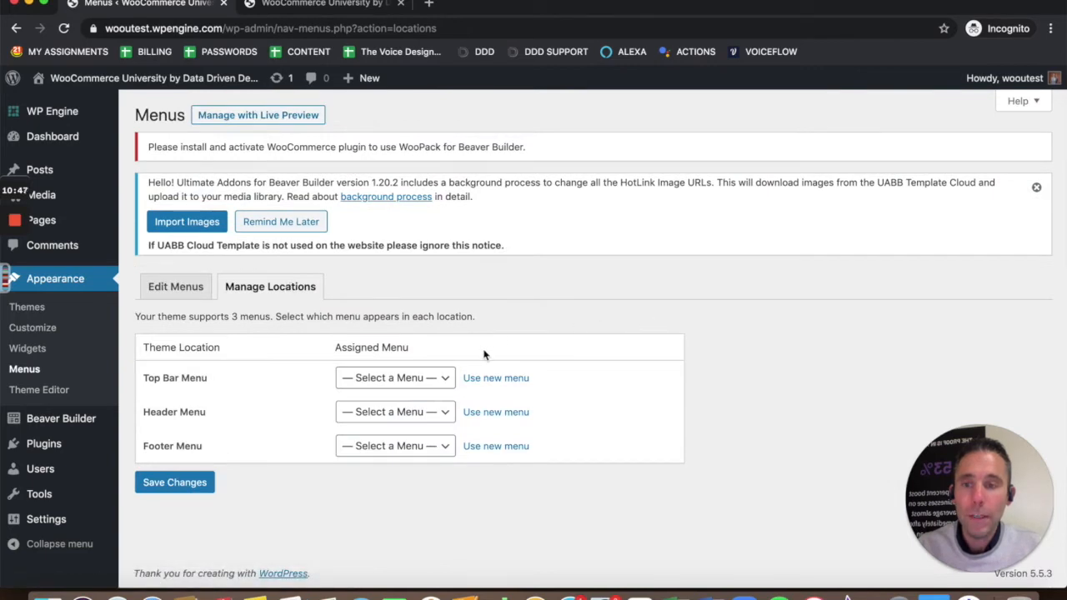
pyautogui.click(438, 415)
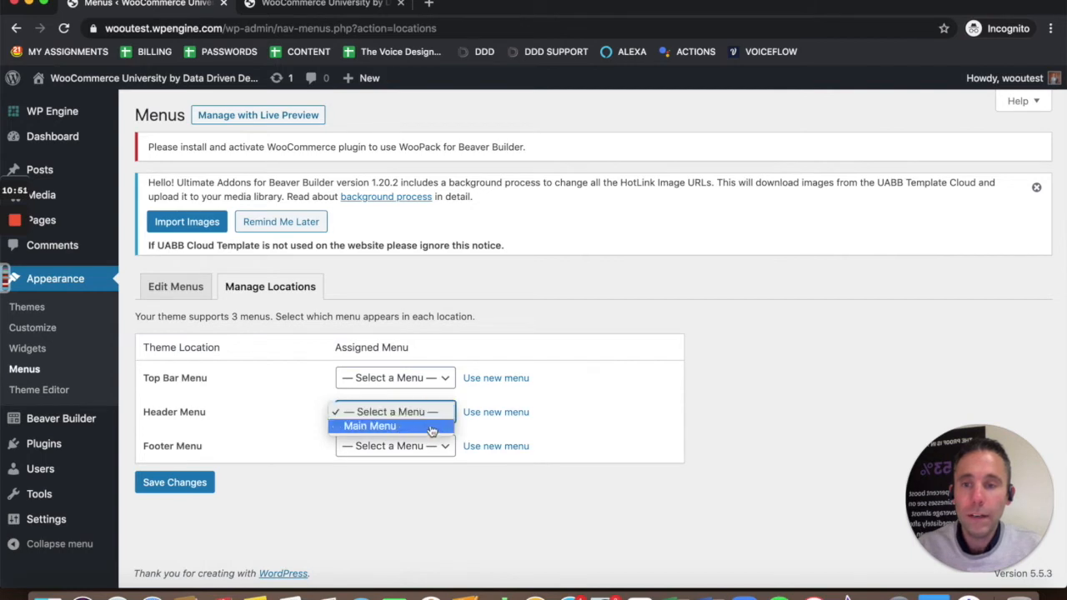
pyautogui.click(408, 428)
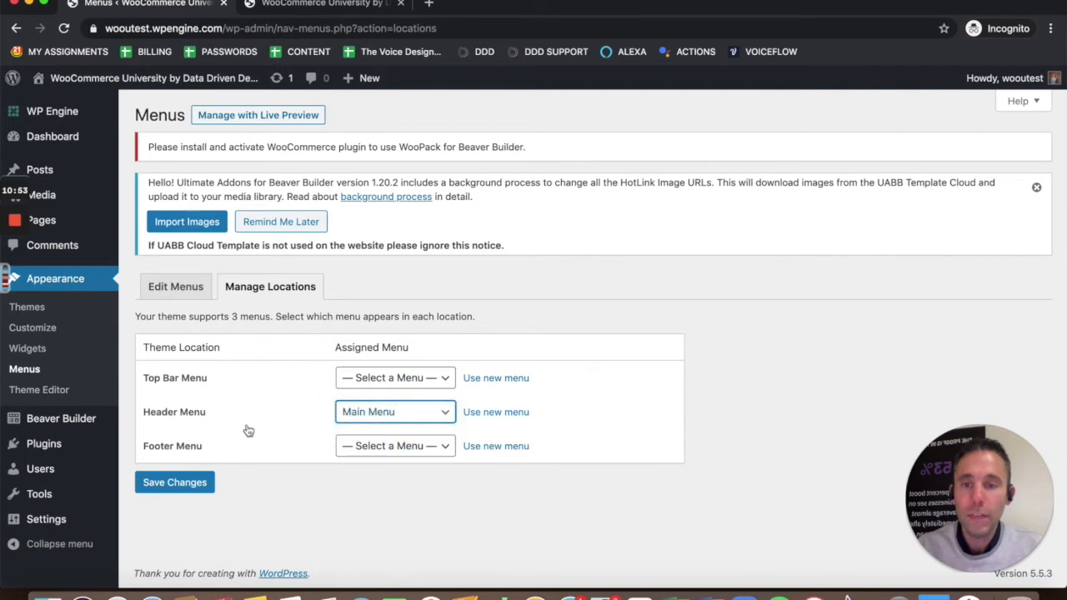
pyautogui.click(175, 482)
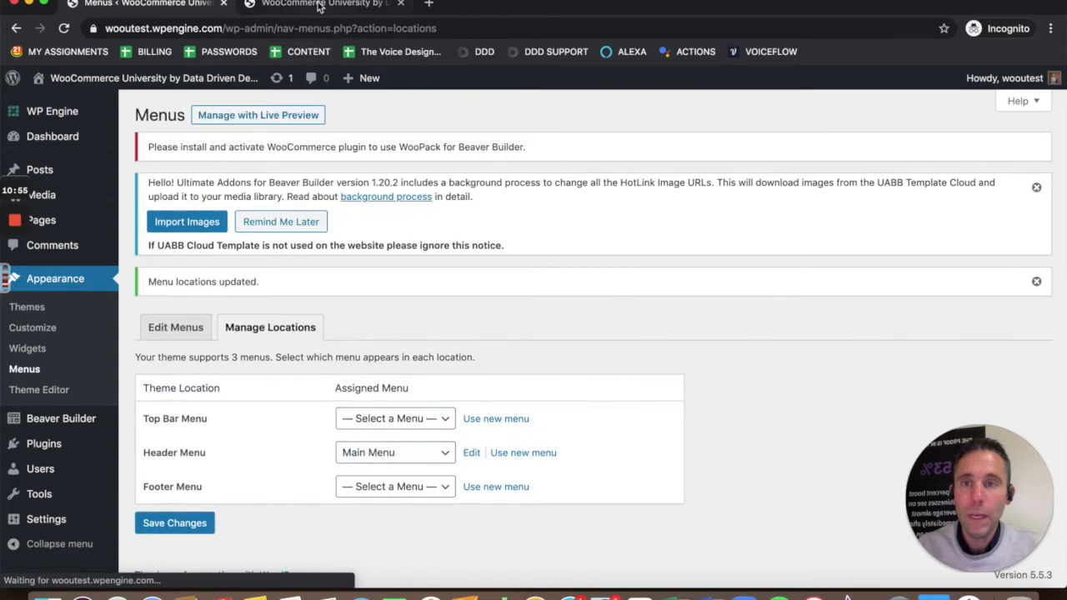
# Step: Reload the site's front-end homepage and check its header navigation and page content
pyautogui.click(316, 4)
pyautogui.click(63, 27)
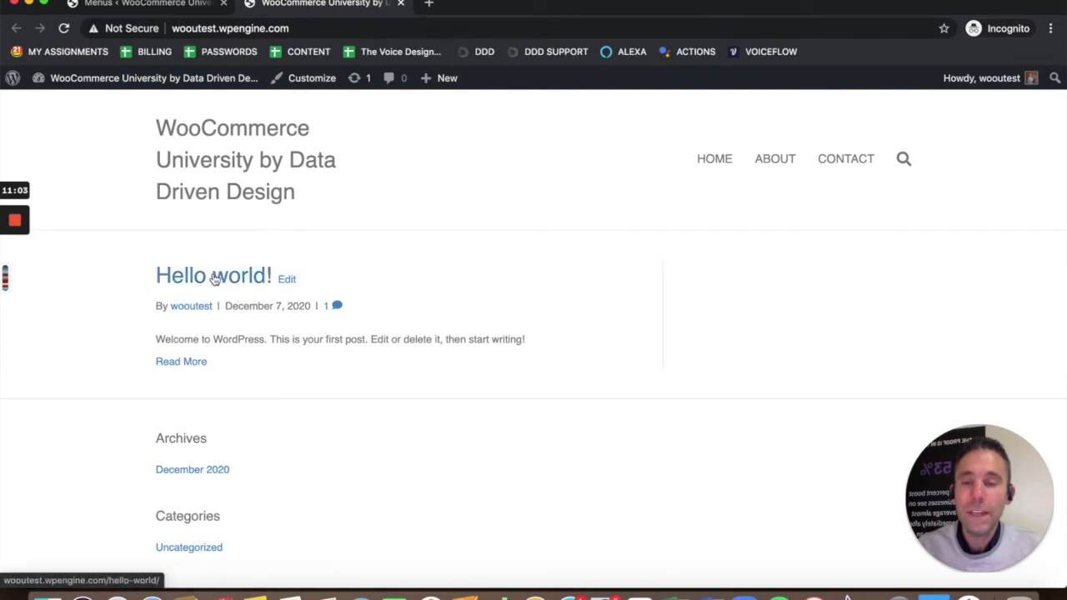
pyautogui.scroll(-3, 389, 356)
pyautogui.scroll(3, 388, 355)
# Step: Open the theme Customizer from the WordPress admin and look over its General options
pyautogui.click(142, 7)
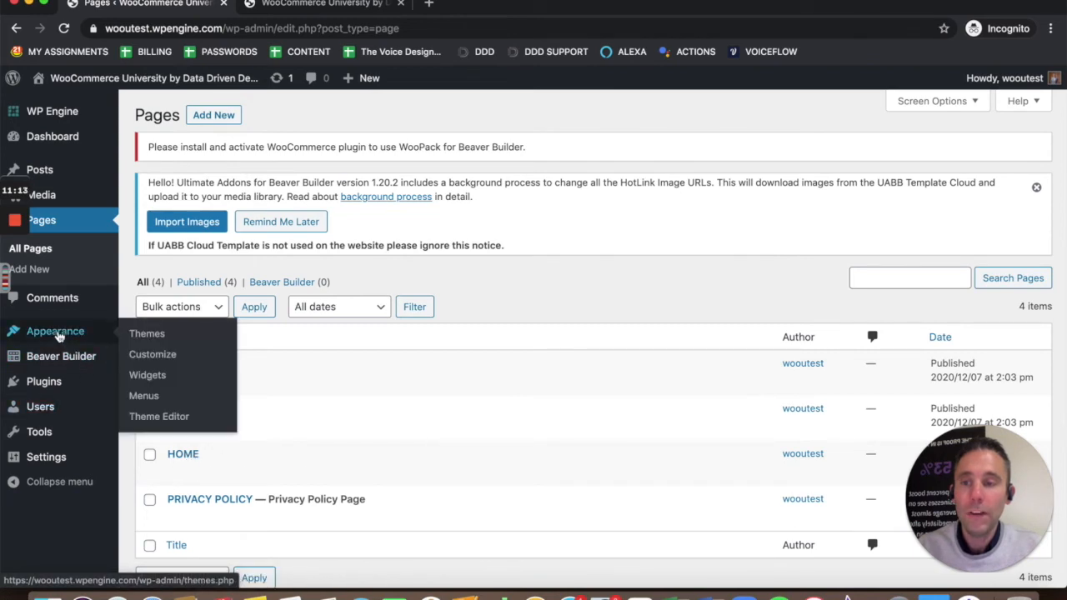
pyautogui.click(151, 357)
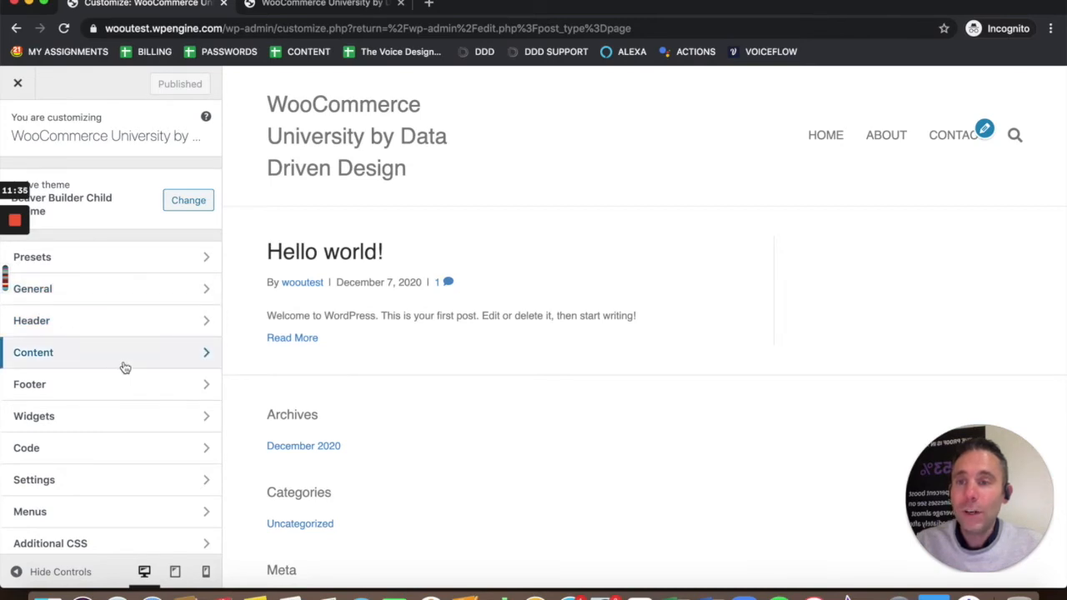
pyautogui.scroll(-1, 123, 364)
pyautogui.scroll(1, 122, 366)
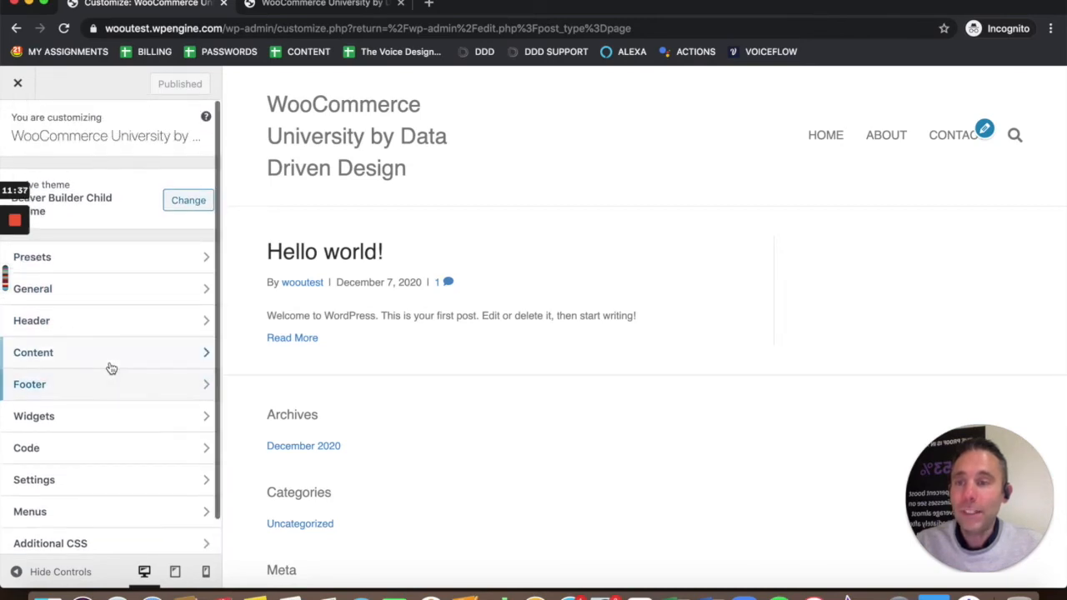
pyautogui.click(96, 287)
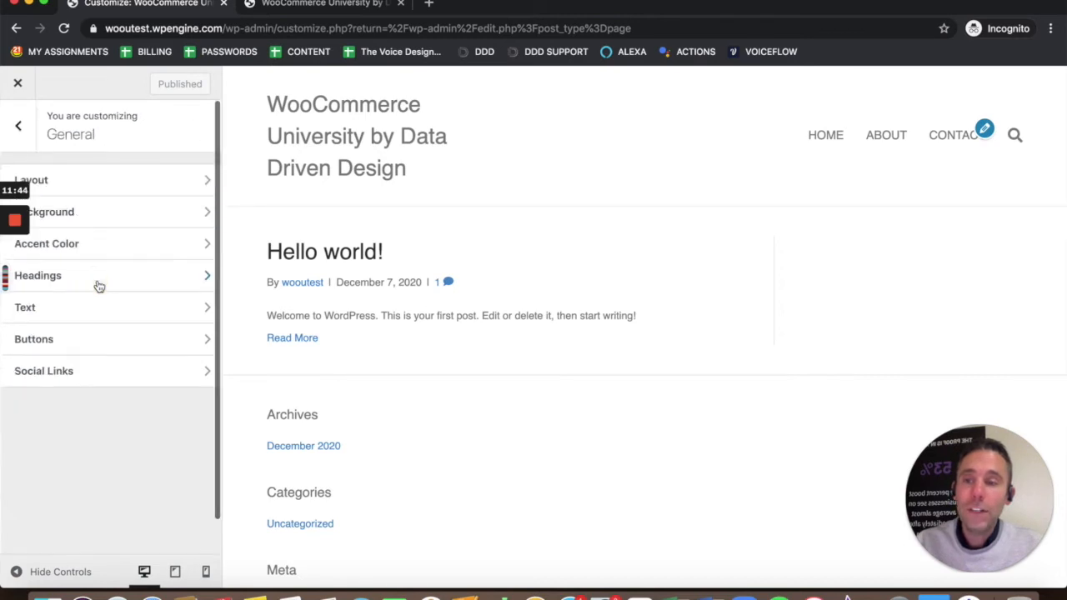
pyautogui.click(17, 148)
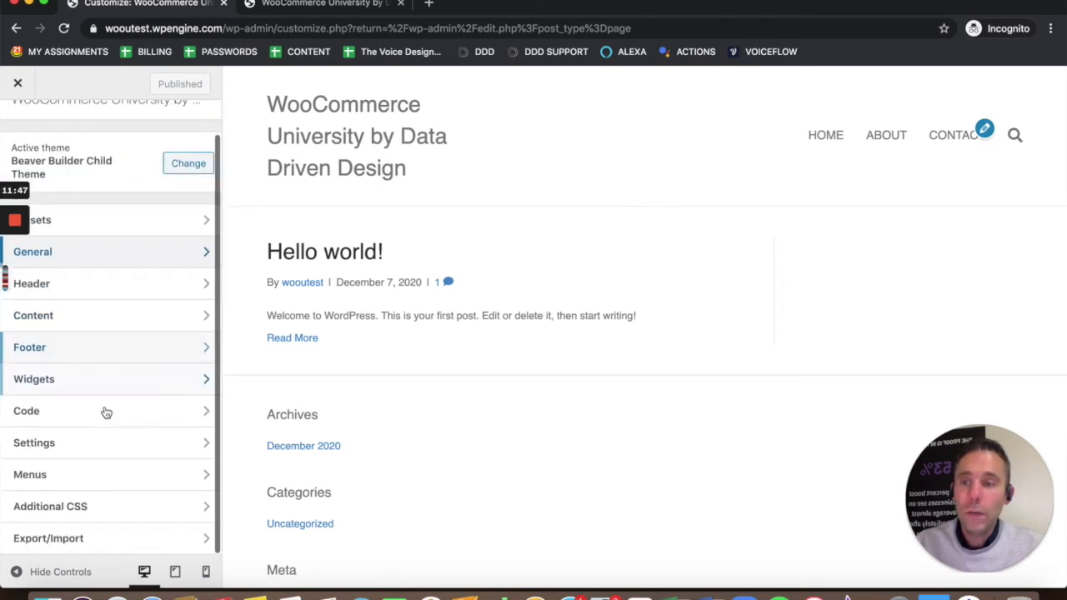
# Step: In the Customizer's Homepage Settings, set a static page as the homepage, choose HOME, and publish the change
pyautogui.click(93, 442)
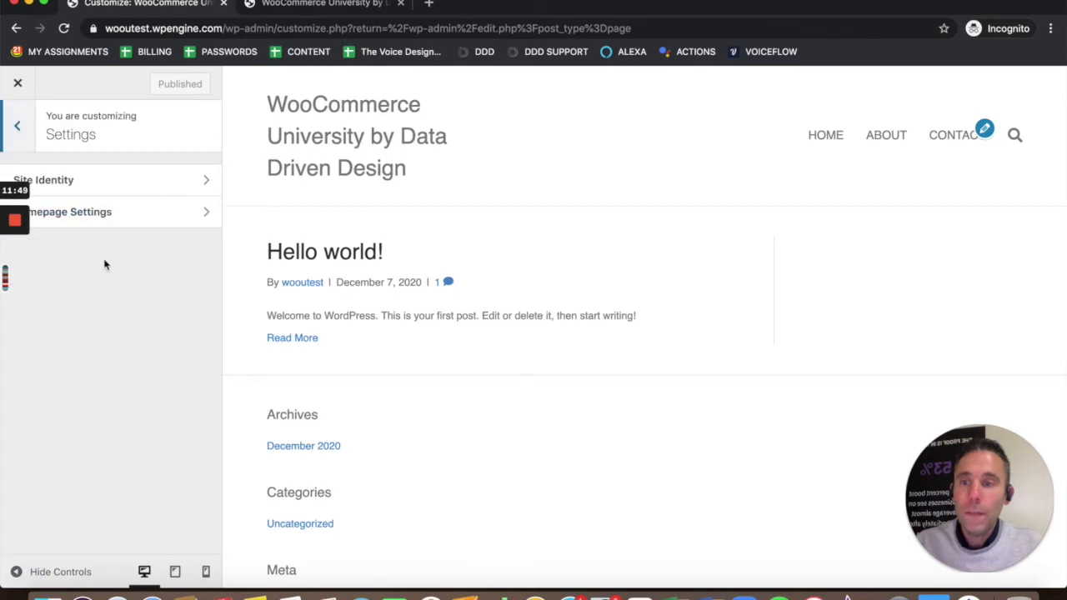
pyautogui.click(103, 212)
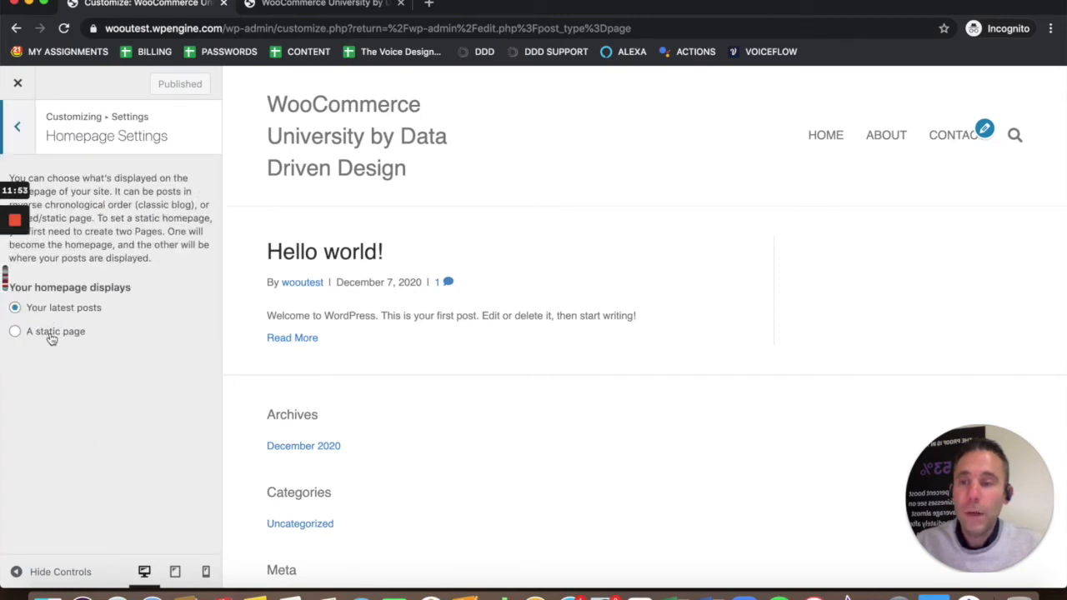
pyautogui.click(55, 334)
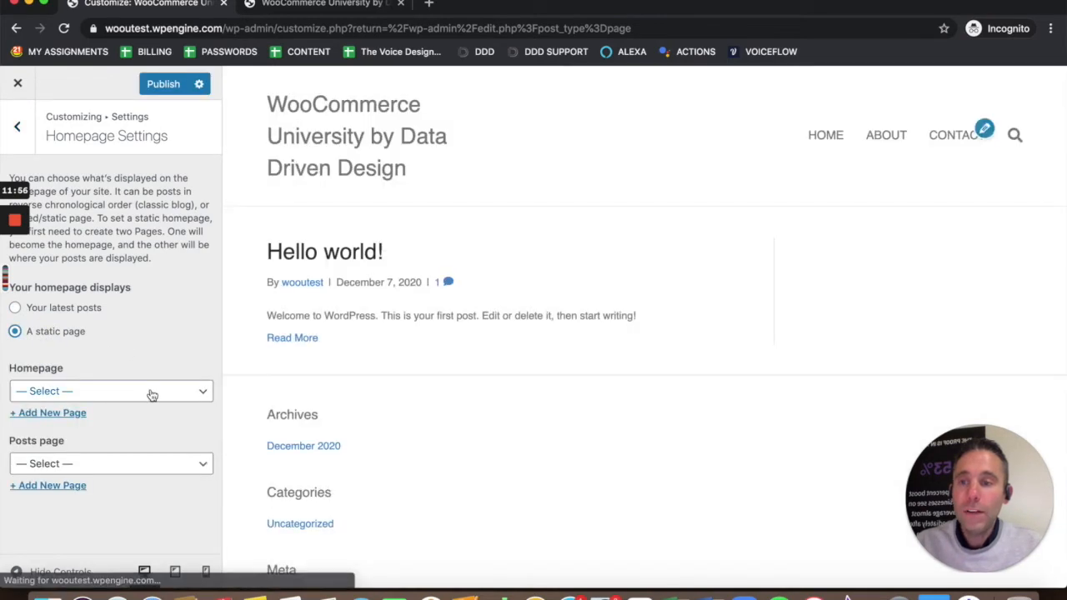
pyautogui.click(147, 391)
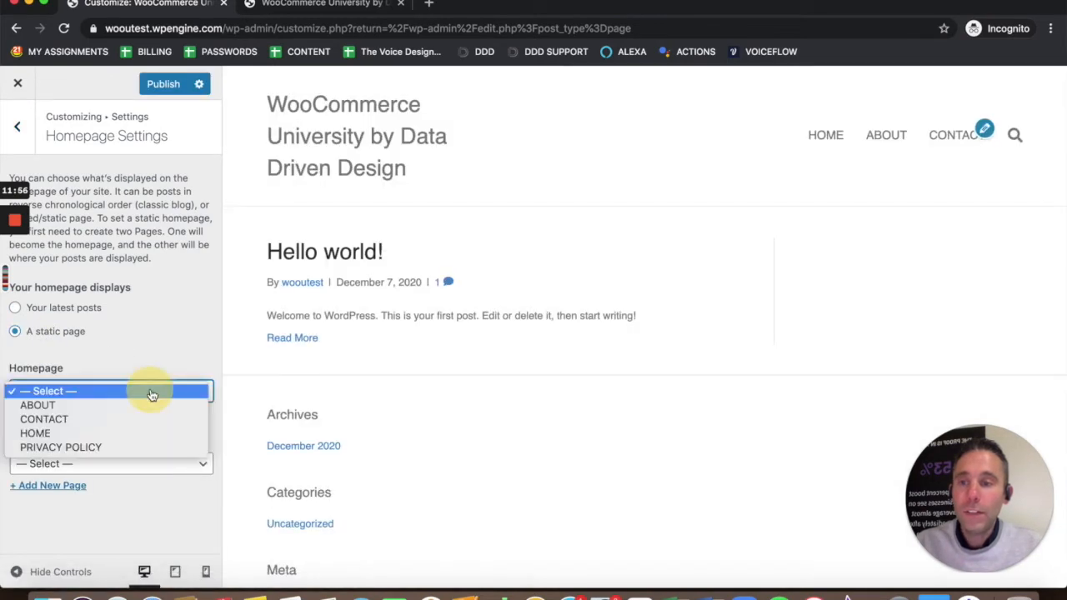
pyautogui.click(141, 435)
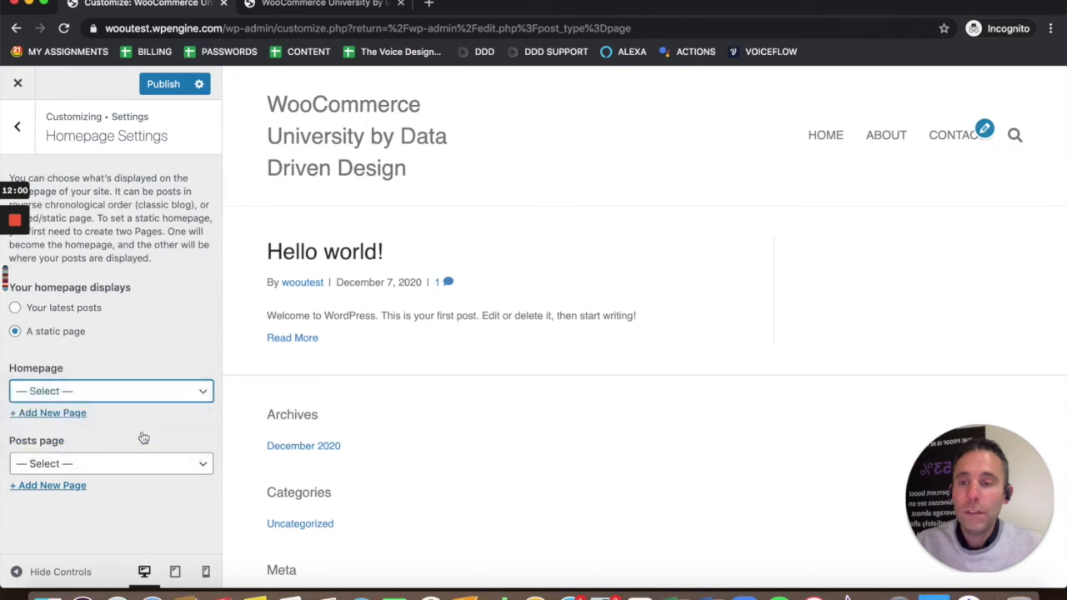
pyautogui.click(161, 86)
# Step: Check the site's front-end homepage from its header down to the footer widgets
pyautogui.click(296, 9)
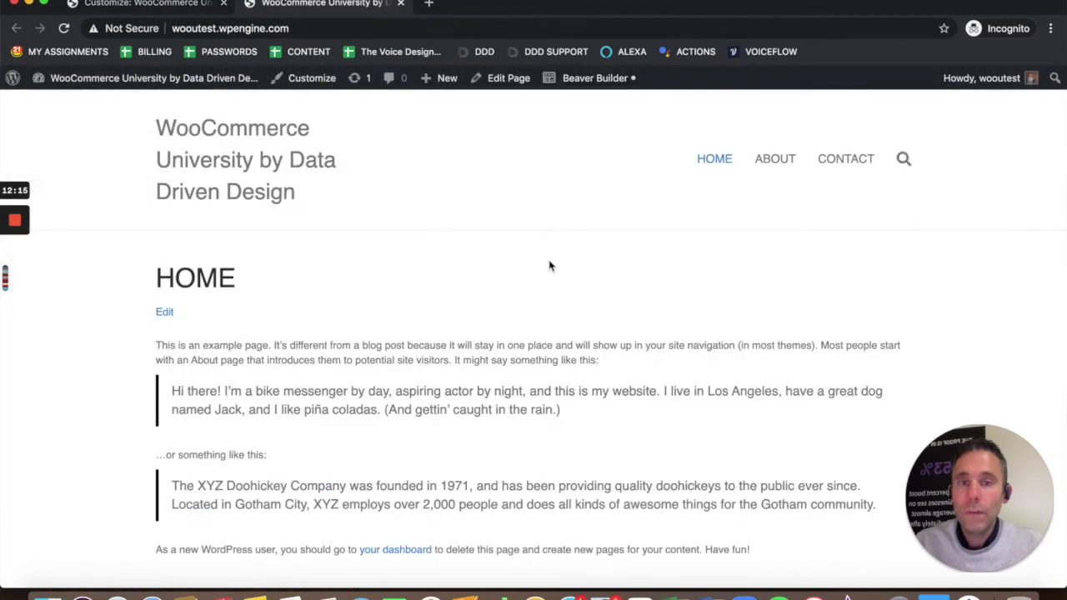
pyautogui.scroll(-2, 550, 262)
pyautogui.scroll(-5, 549, 262)
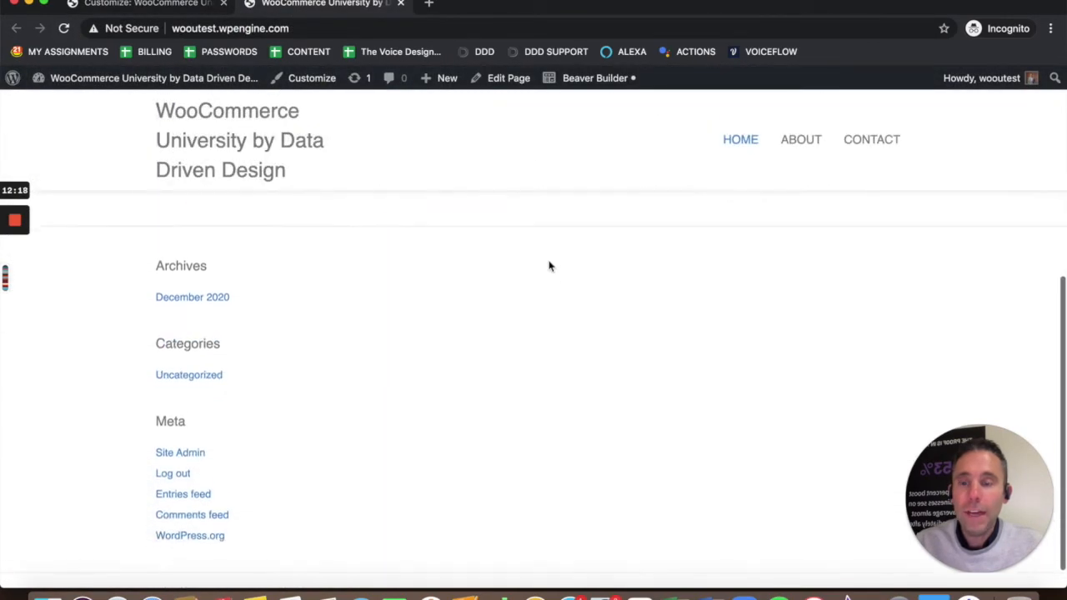
pyautogui.scroll(5, 549, 265)
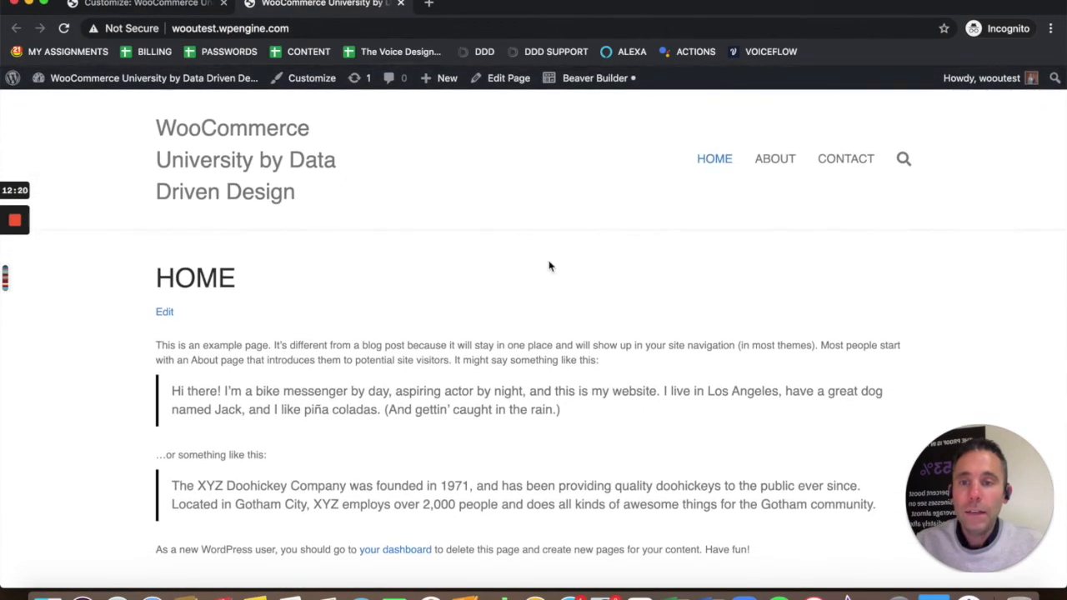
pyautogui.scroll(-2, 549, 266)
pyautogui.scroll(2, 548, 258)
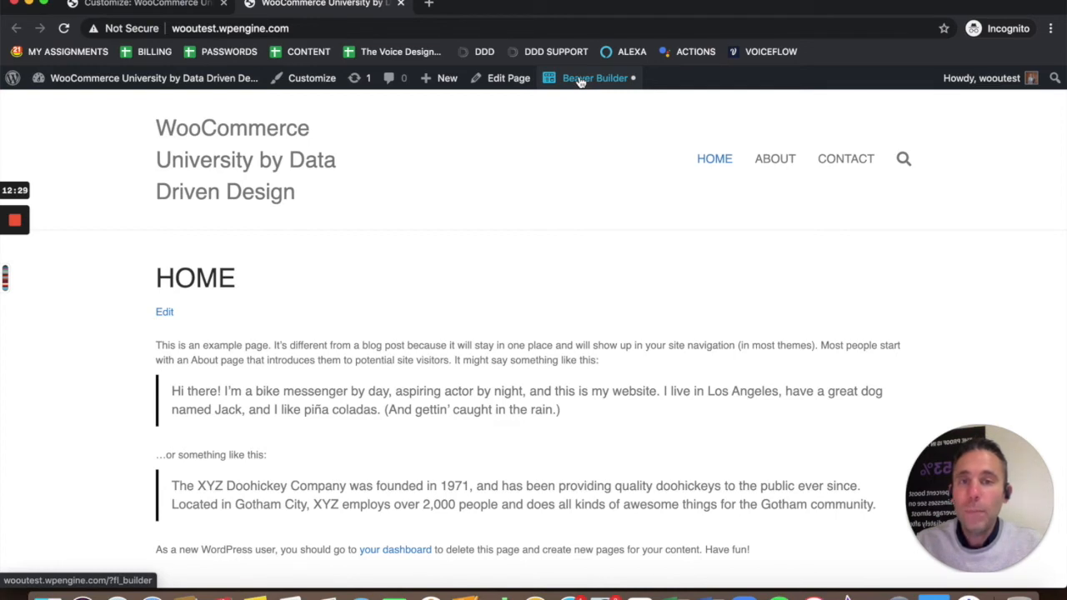
# Step: Open the HOME page for editing in Beaver Builder and decline the introductory tour
pyautogui.click(581, 80)
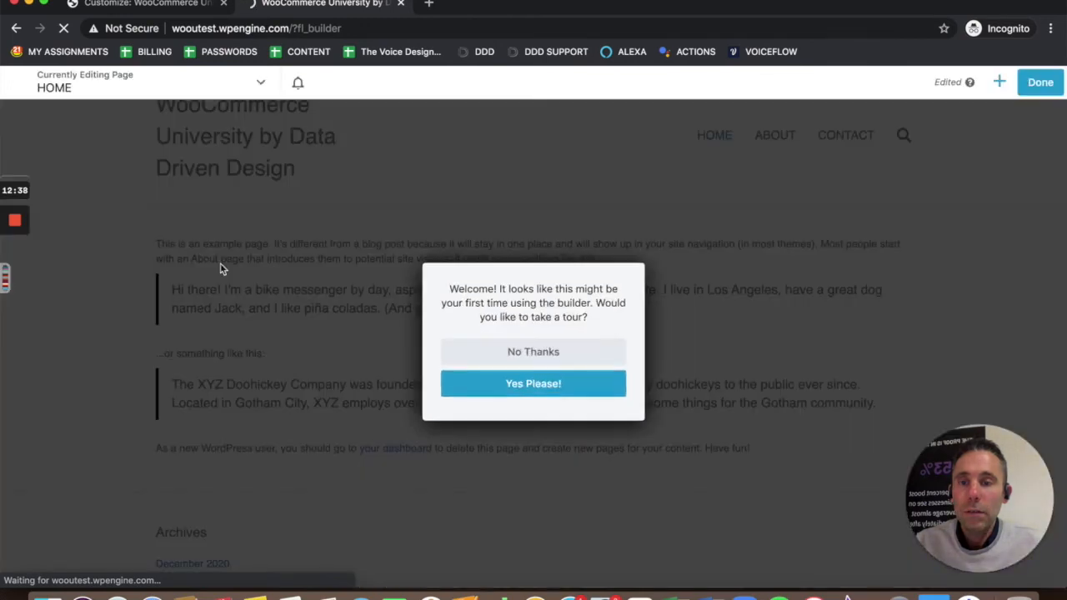
pyautogui.click(519, 353)
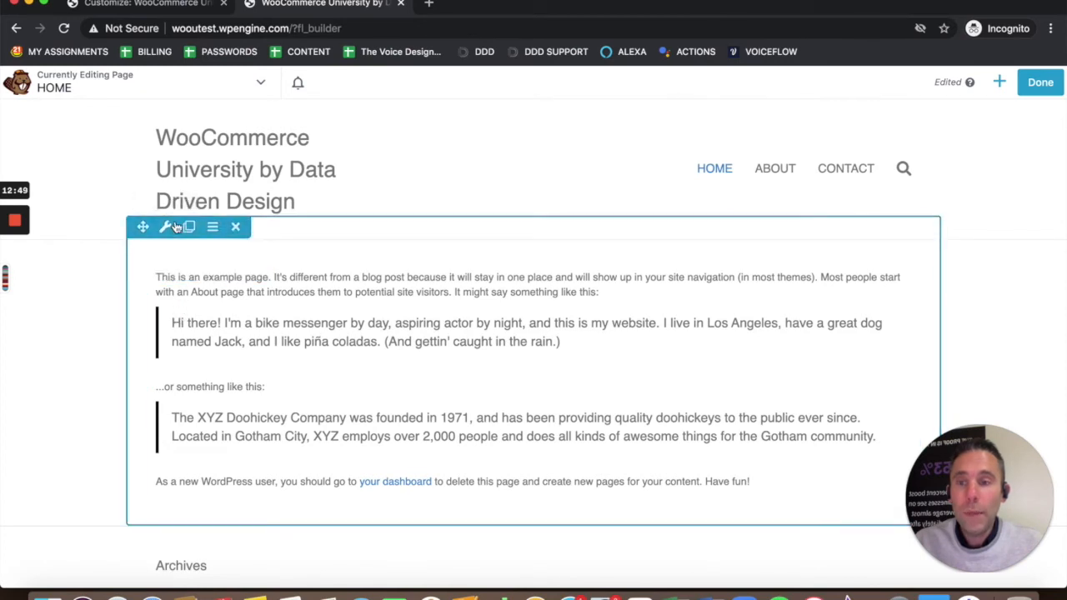
# Step: Review the builder's row column layouts and its list of standard modules
pyautogui.click(999, 83)
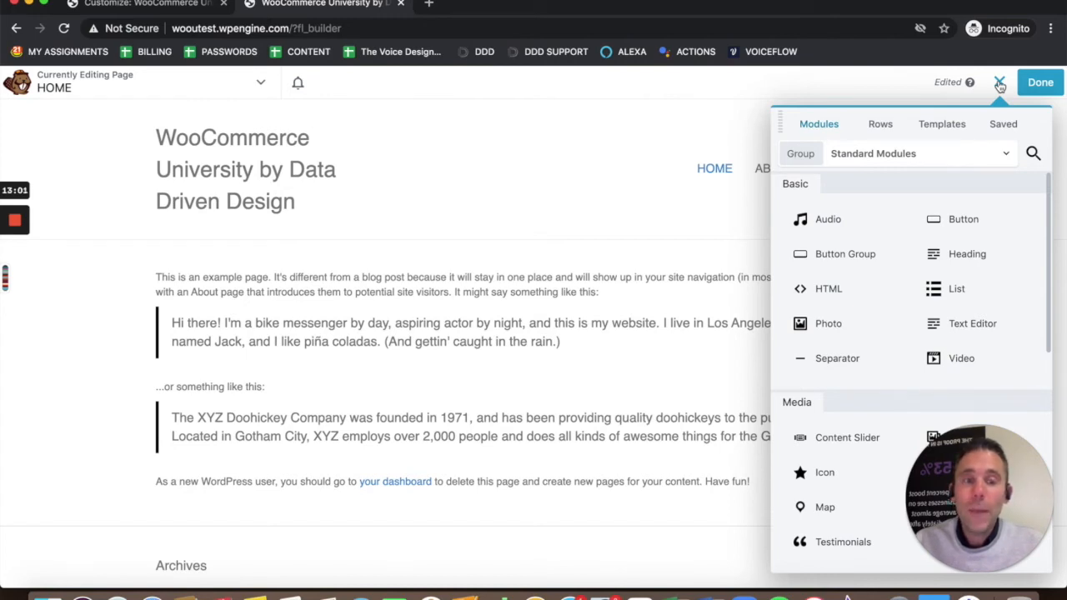
pyautogui.click(878, 125)
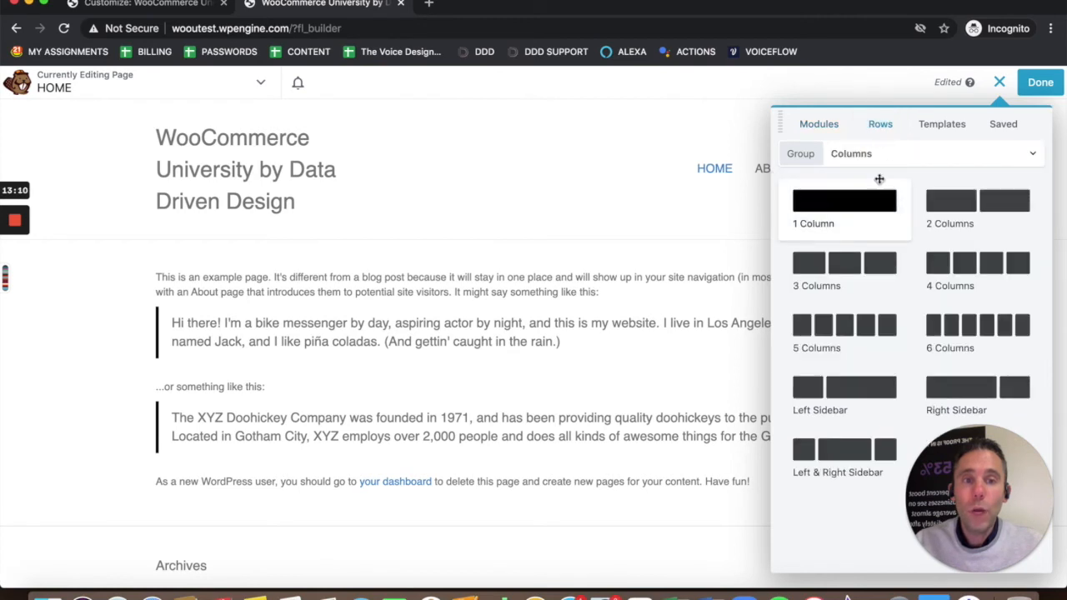
pyautogui.click(817, 124)
pyautogui.moveTo(923, 466); pyautogui.dragTo(47, 472)
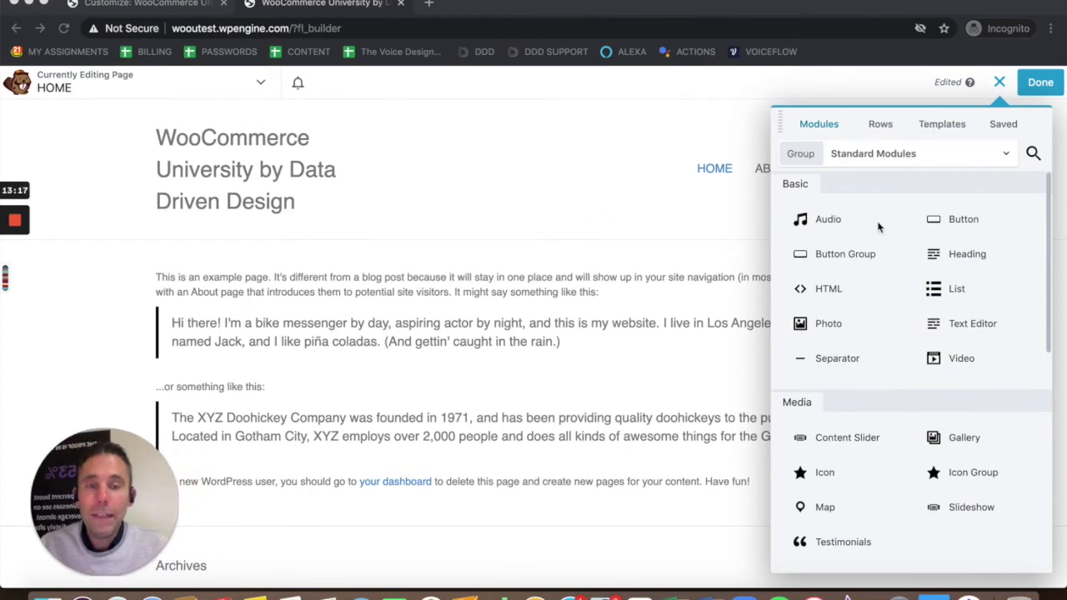
pyautogui.scroll(-5, 850, 323)
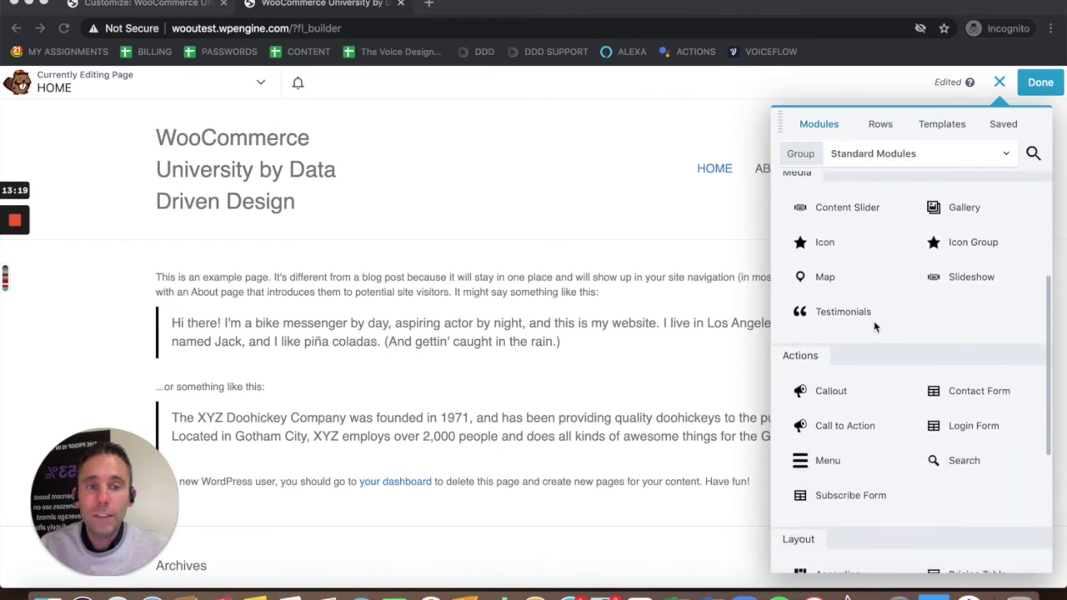
pyautogui.scroll(-4, 874, 327)
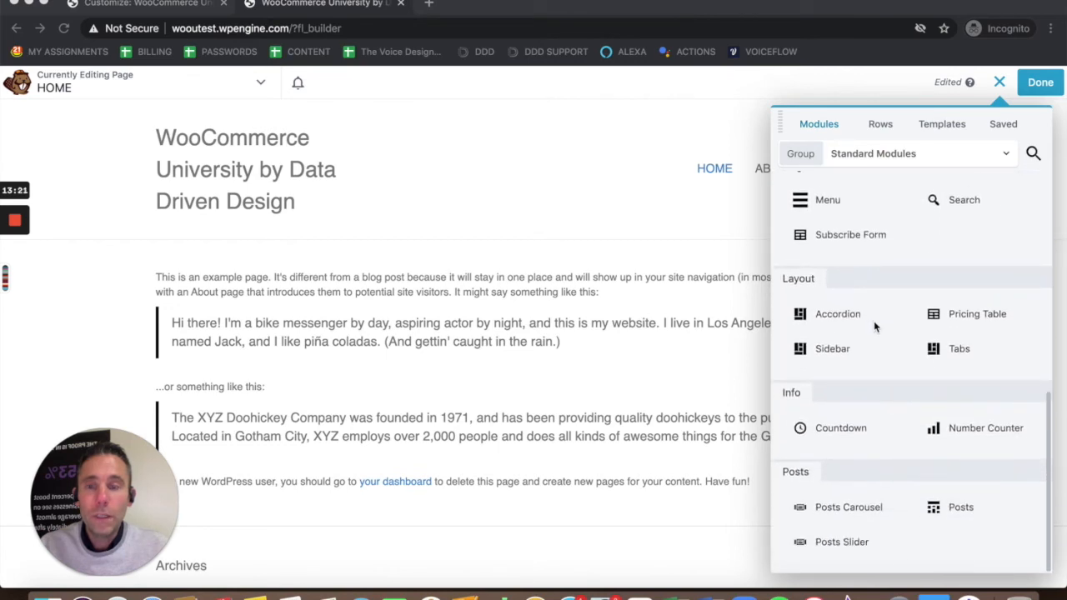
# Step: Browse the builder's Landing Pages templates
pyautogui.click(946, 124)
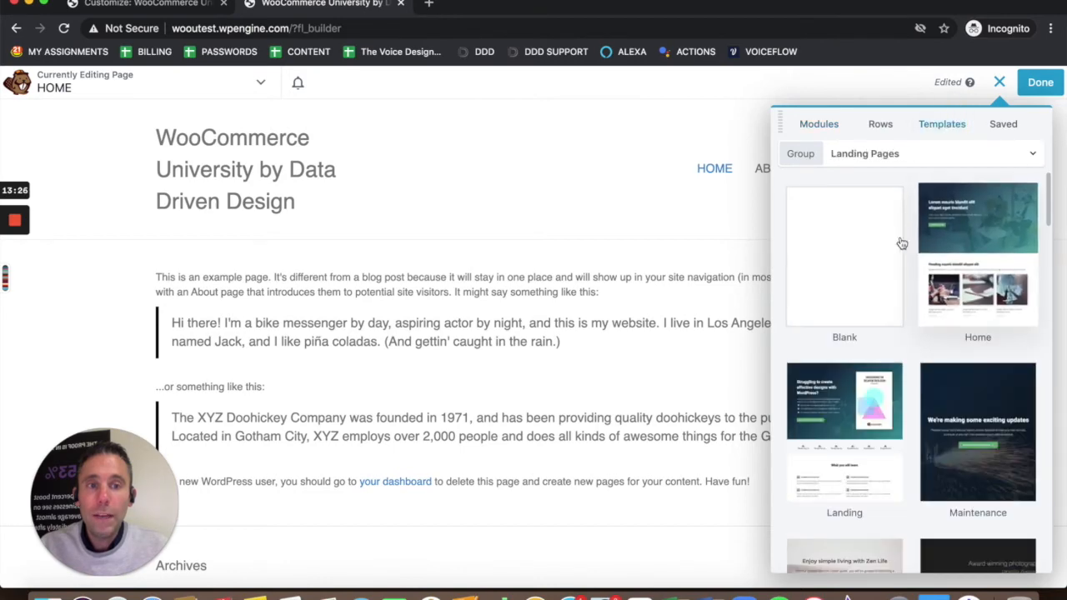
pyautogui.scroll(-3, 895, 264)
pyautogui.scroll(-10, 894, 265)
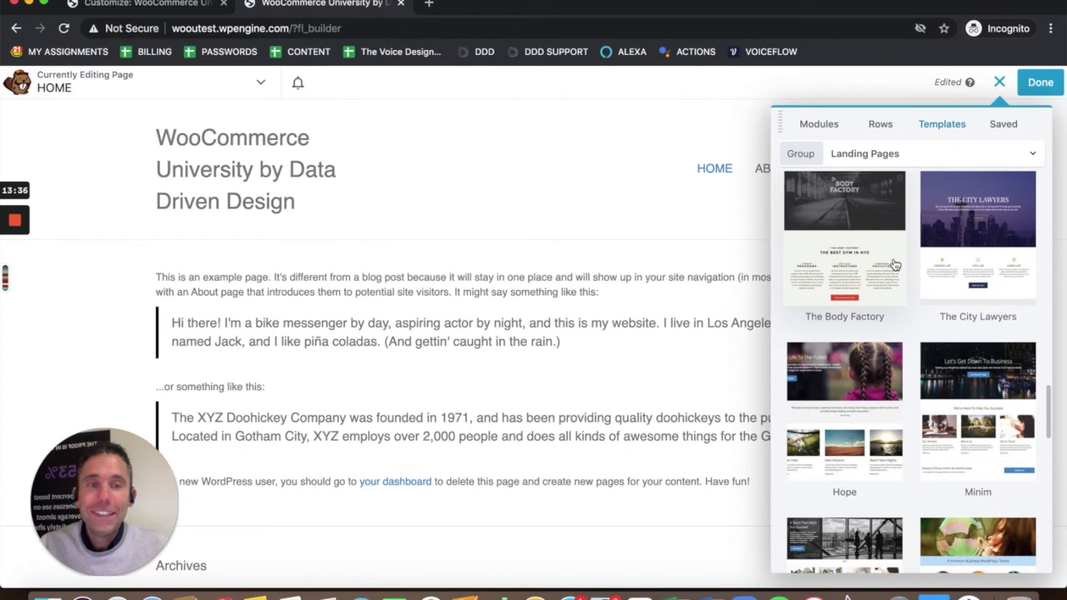
pyautogui.scroll(-3, 894, 264)
pyautogui.scroll(-3, 894, 264)
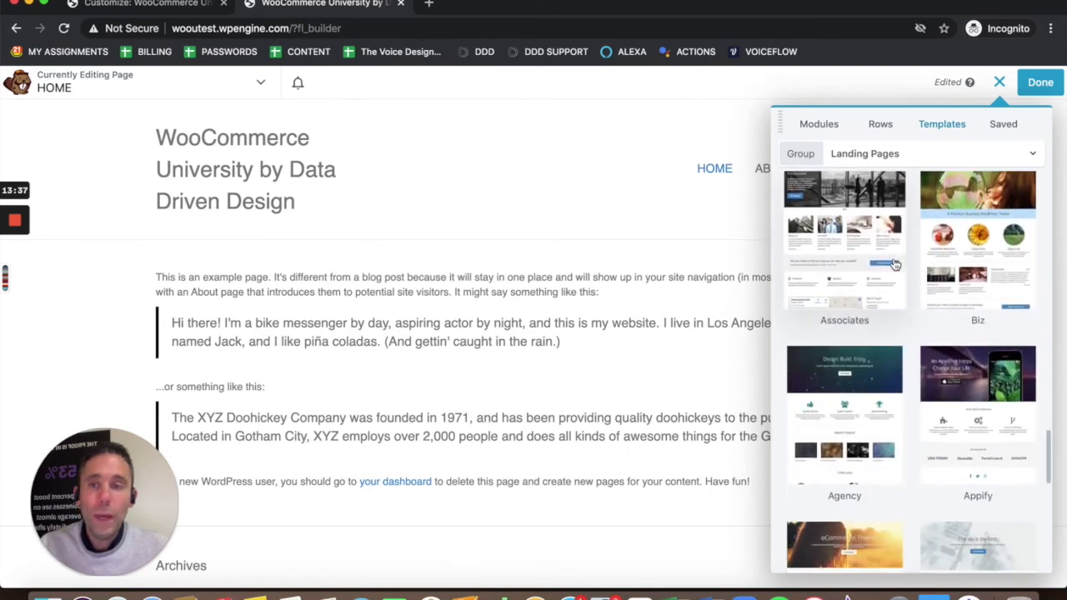
pyautogui.scroll(-3, 895, 264)
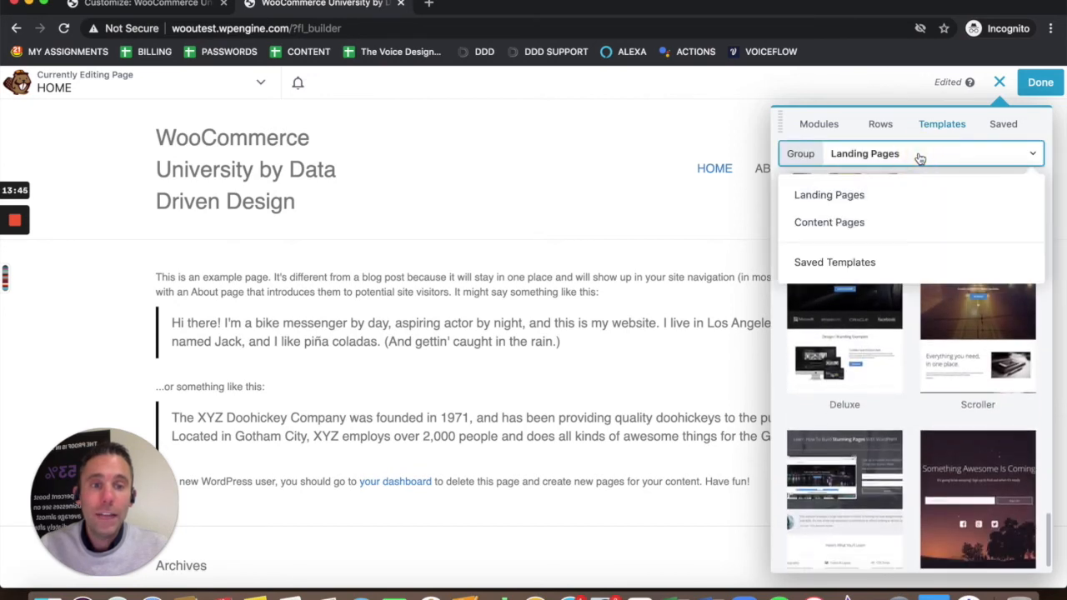
# Step: Switch the template group to Content Pages and examine the page templates it offers
pyautogui.click(885, 220)
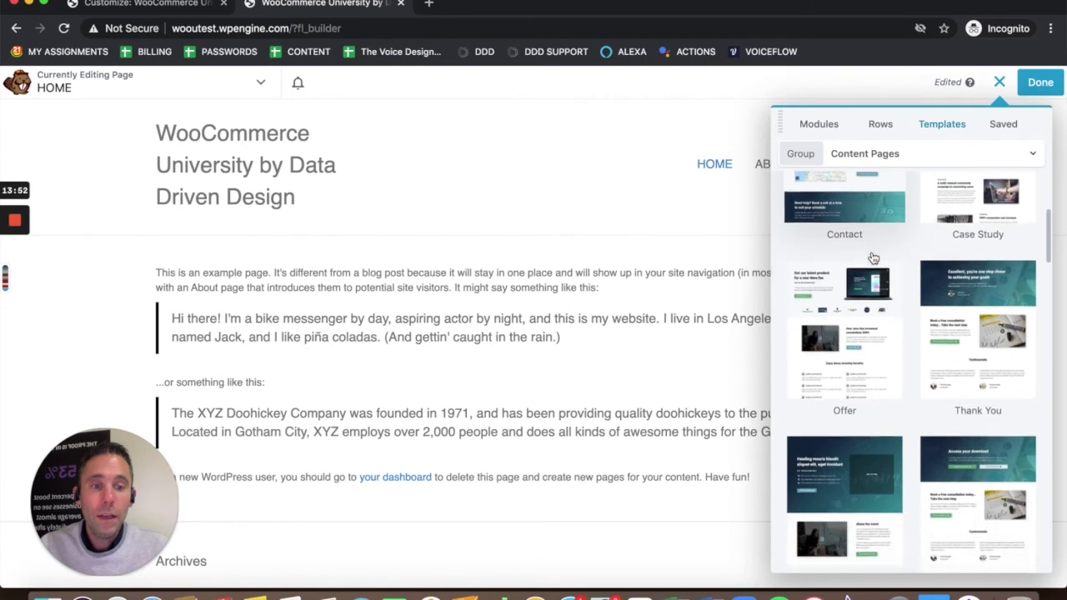
pyautogui.scroll(-2, 873, 257)
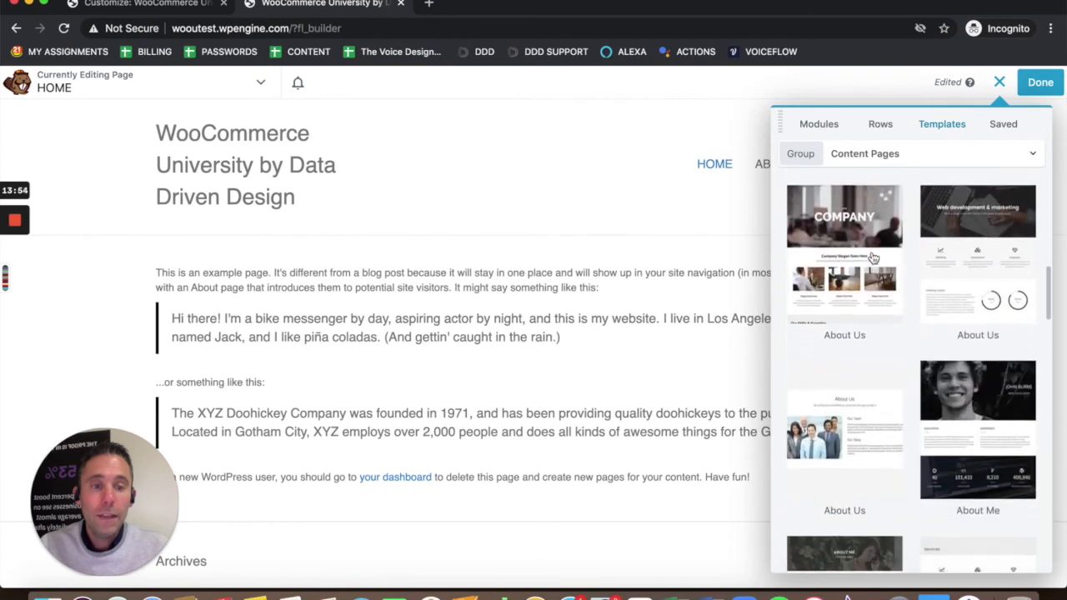
pyautogui.scroll(-9, 872, 257)
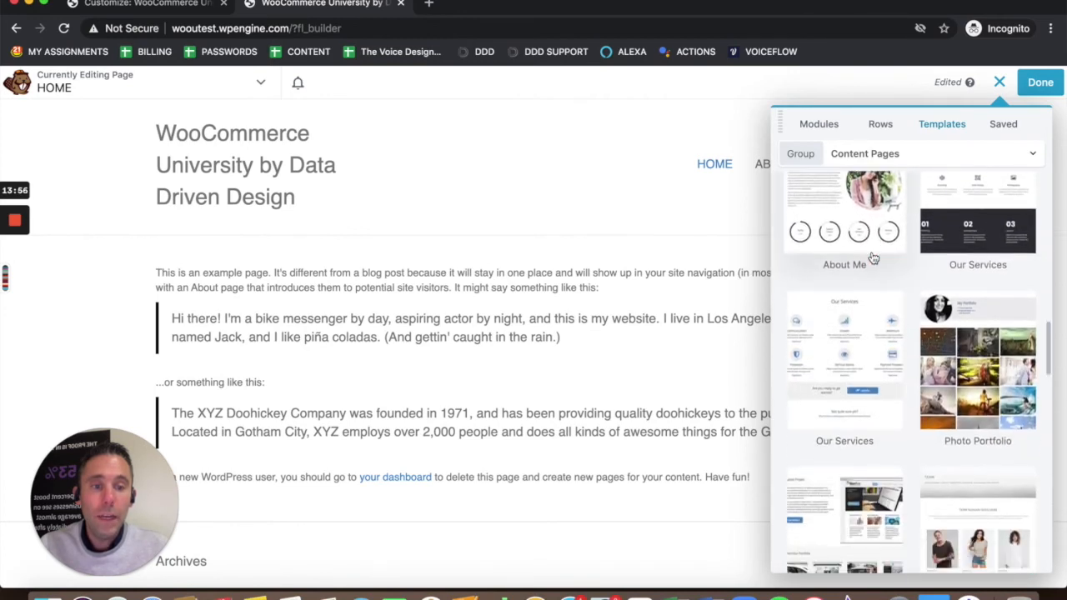
pyautogui.scroll(-10, 873, 258)
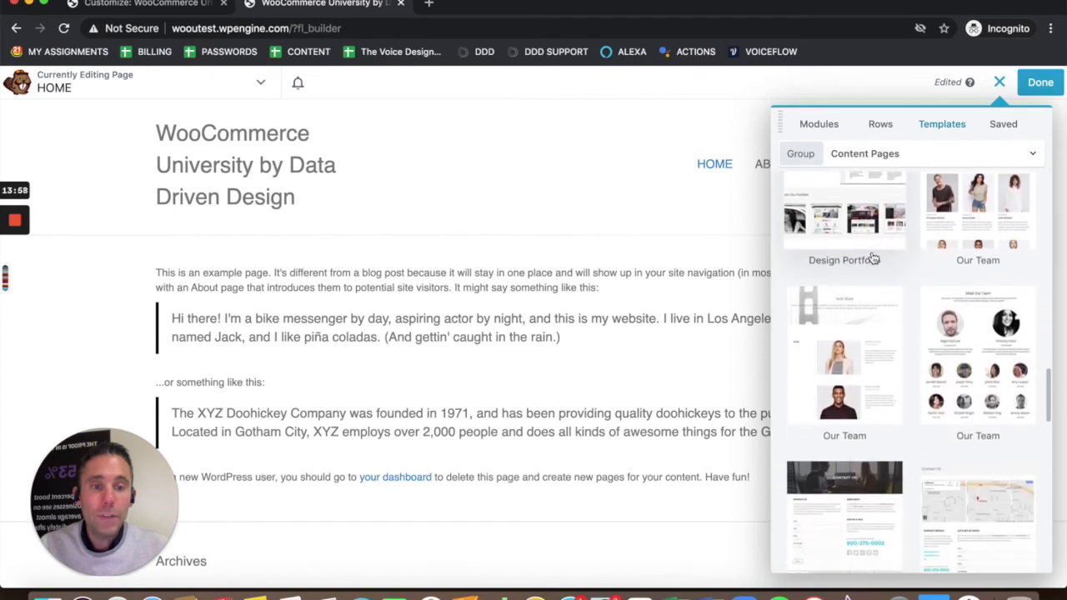
pyautogui.scroll(-15, 873, 257)
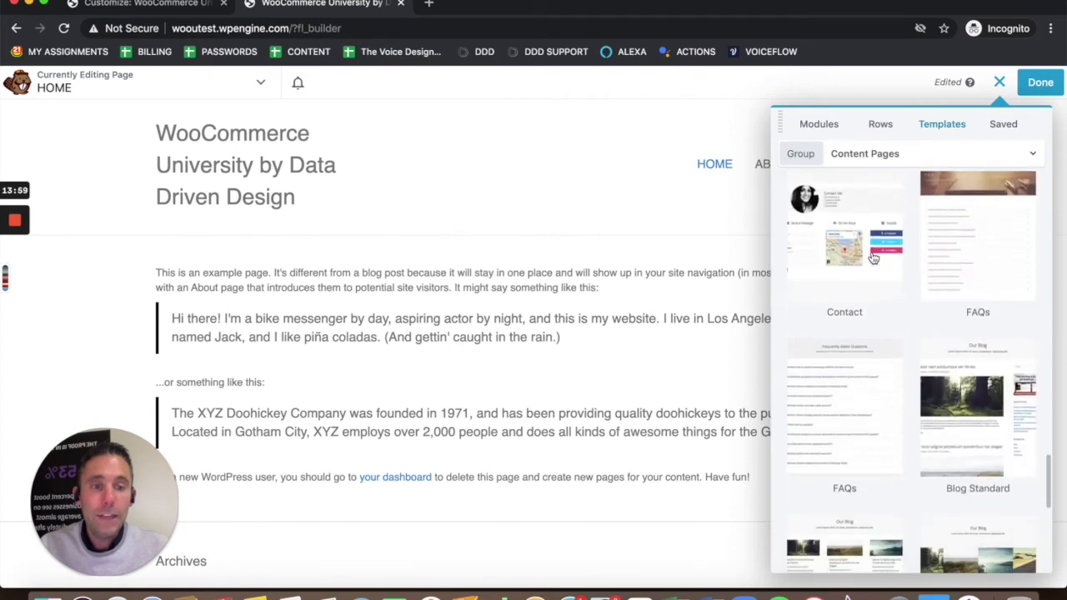
pyautogui.scroll(-4, 872, 258)
pyautogui.scroll(15, 873, 258)
pyautogui.scroll(10, 873, 258)
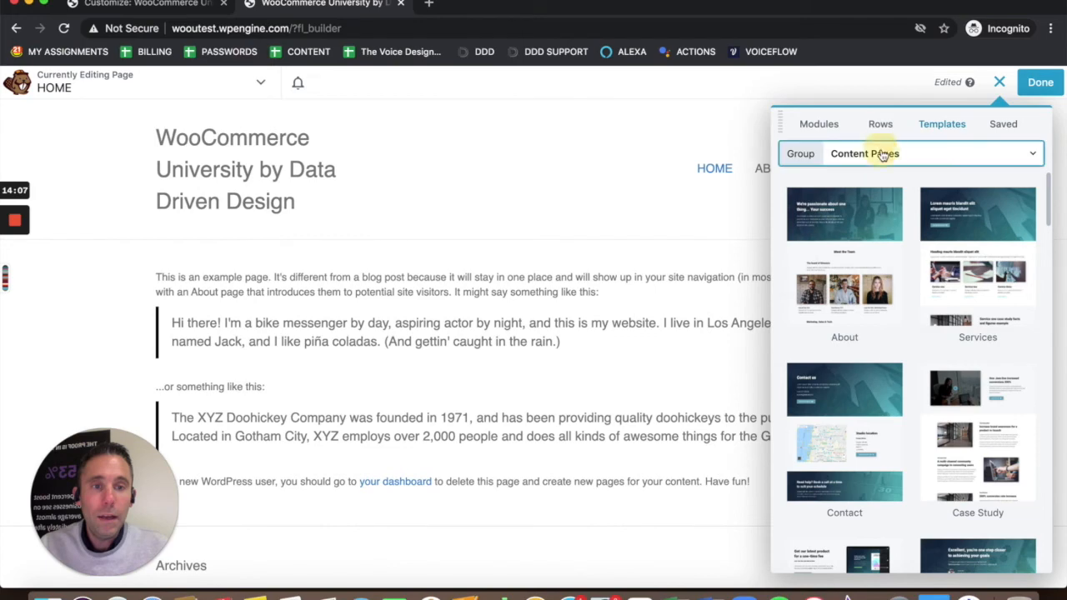
# Step: Apply the Home template from the Landing Pages group to the HOME page, replacing the existing layout
pyautogui.click(882, 156)
pyautogui.click(862, 197)
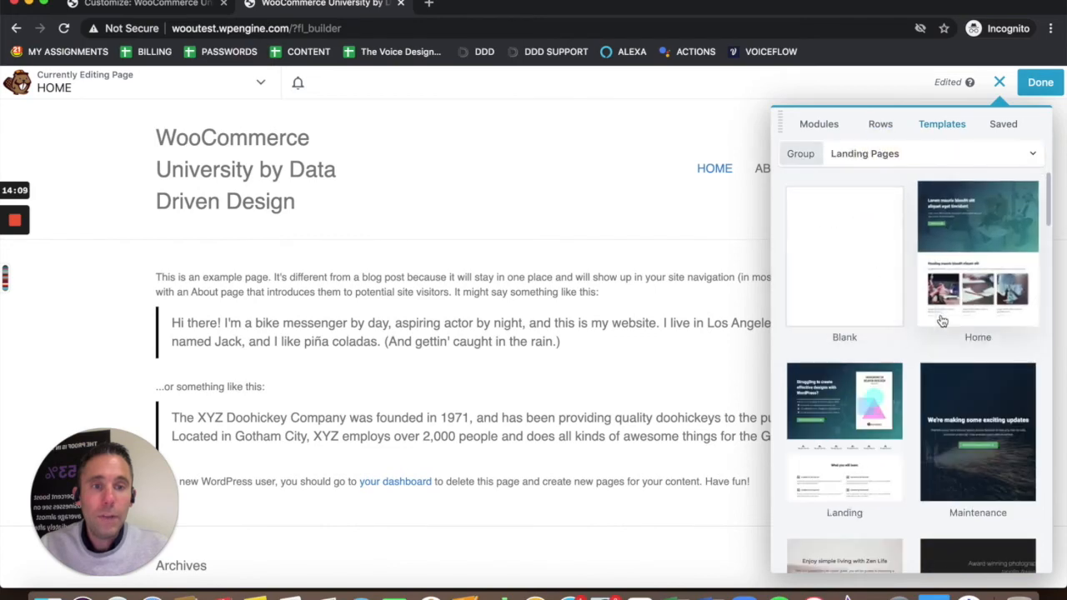
pyautogui.click(986, 241)
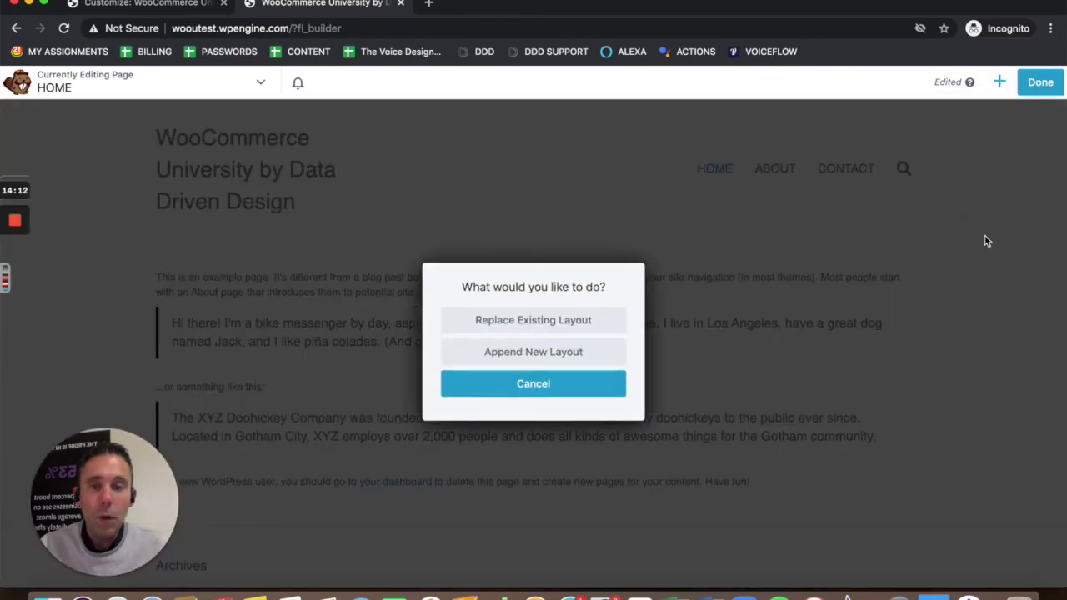
pyautogui.click(557, 321)
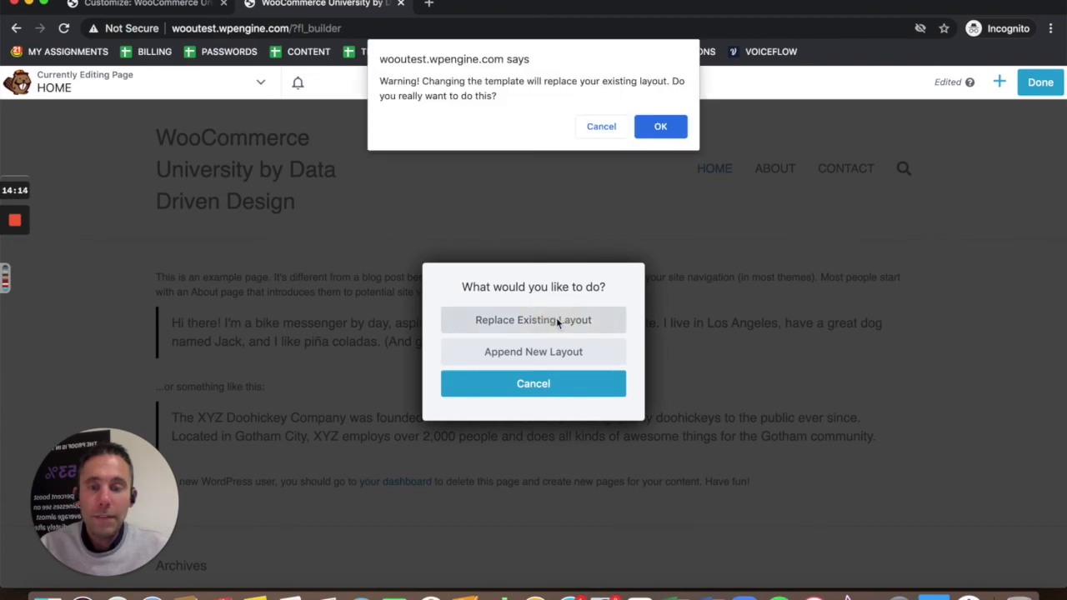
pyautogui.click(661, 126)
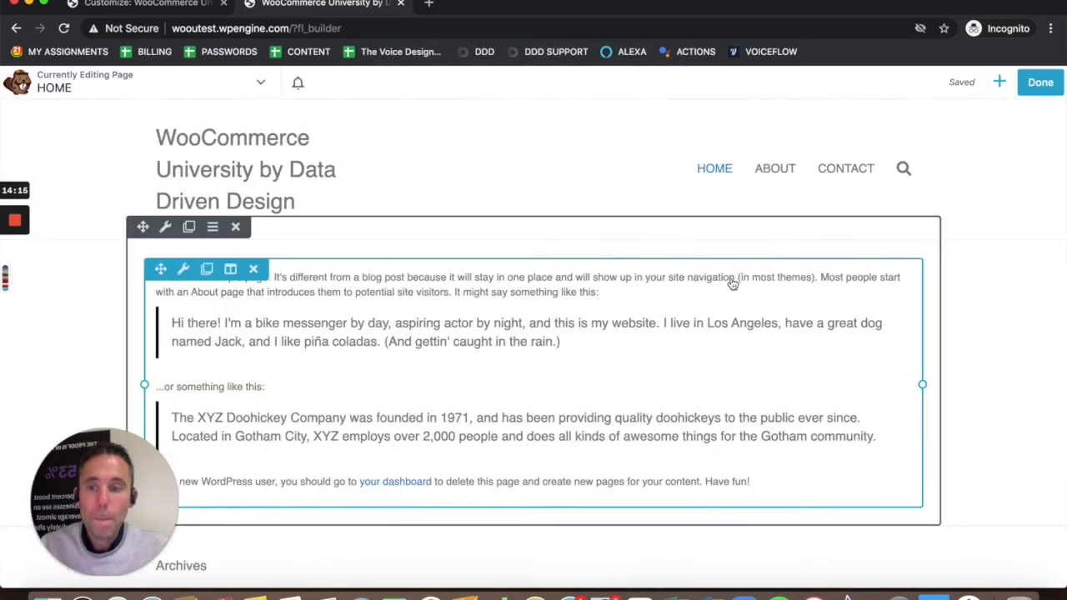
# Step: Look through the applied Home template's sections on the HOME page and publish the page
pyautogui.scroll(-5, 542, 300)
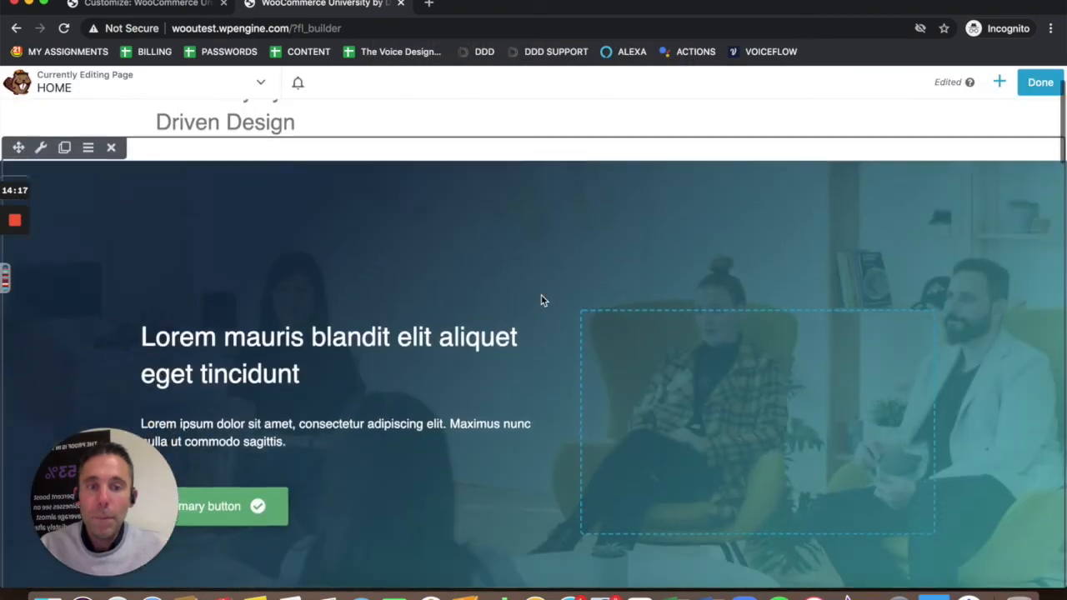
pyautogui.scroll(-10, 540, 300)
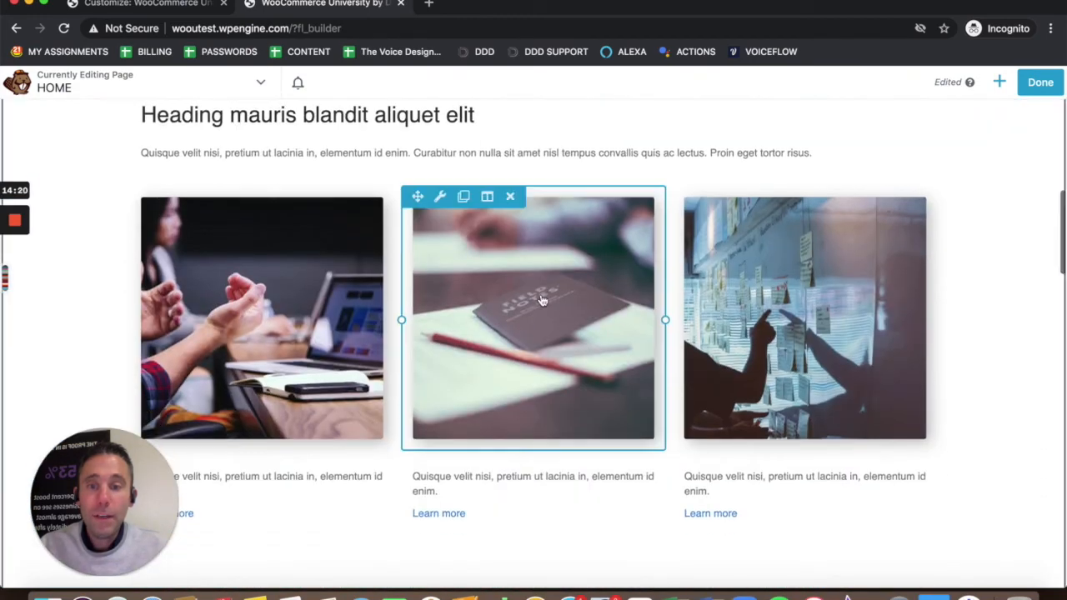
pyautogui.scroll(-7, 542, 300)
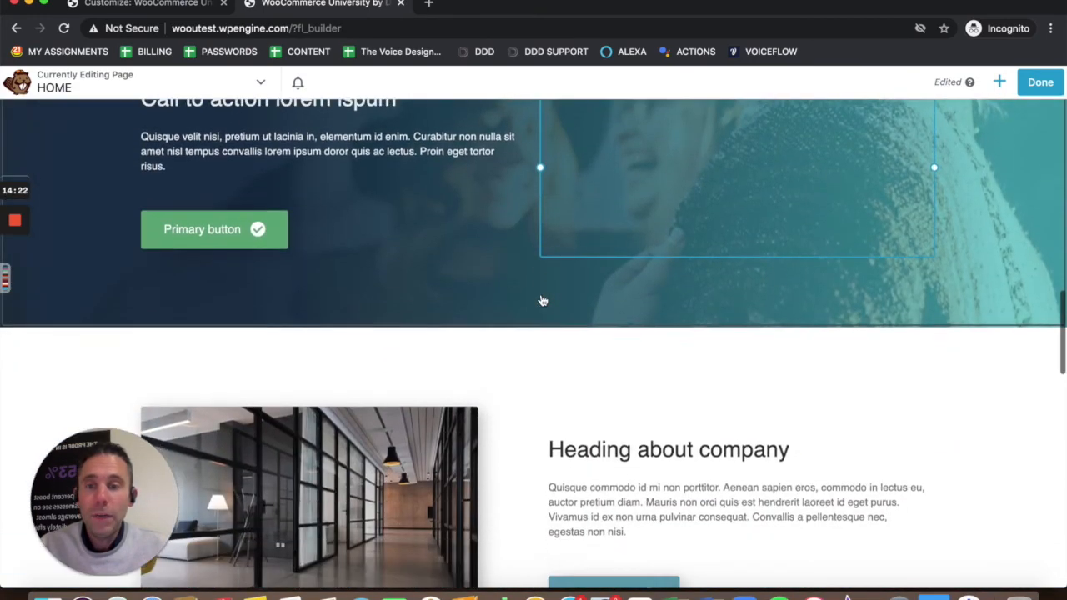
pyautogui.scroll(-1, 541, 296)
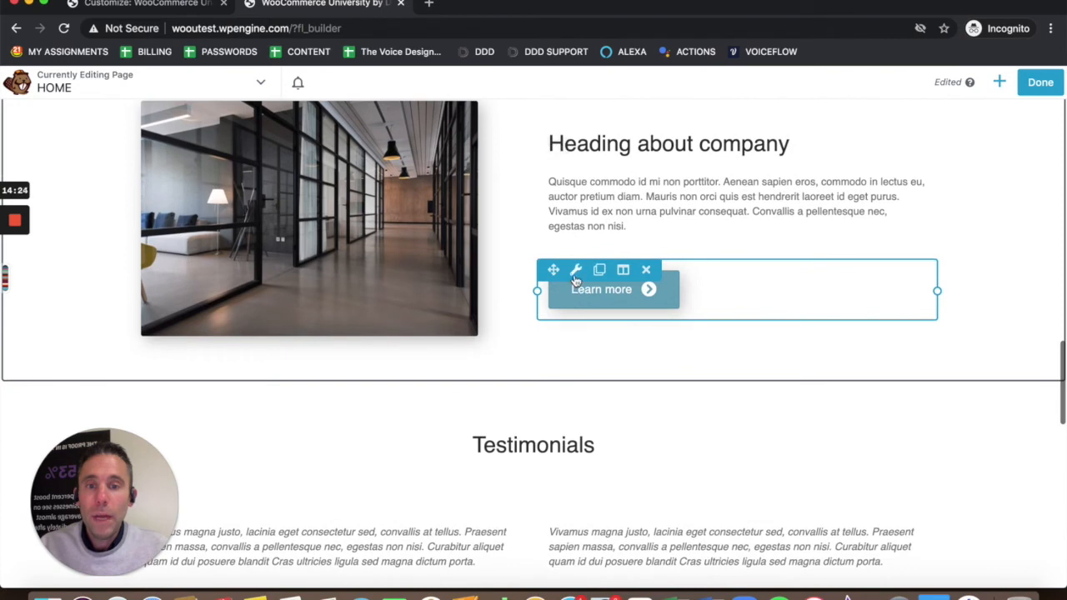
pyautogui.scroll(1, 576, 274)
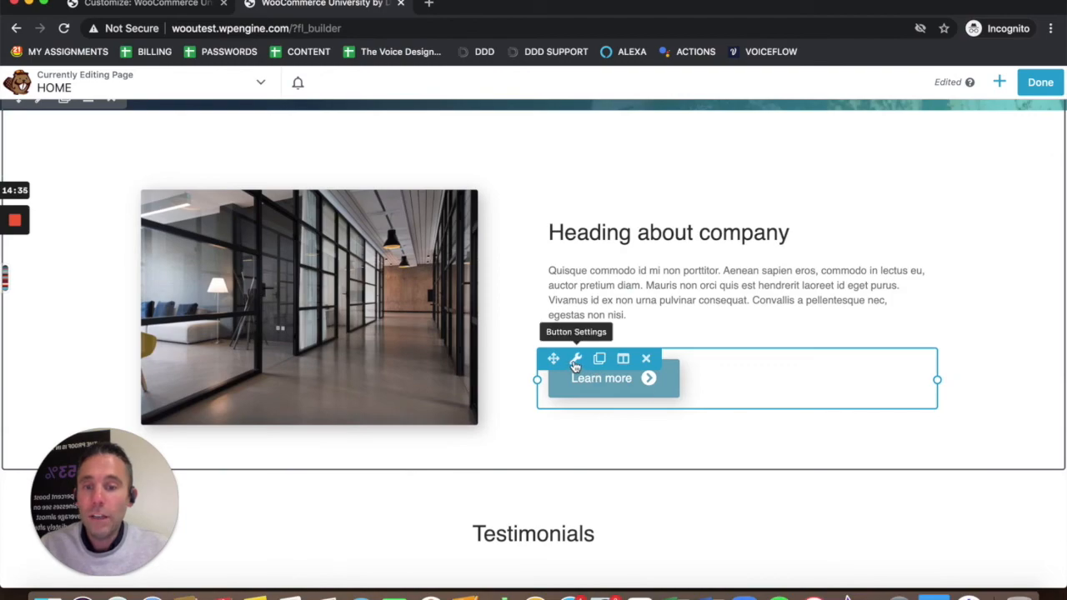
pyautogui.scroll(-5, 667, 391)
pyautogui.scroll(15, 667, 391)
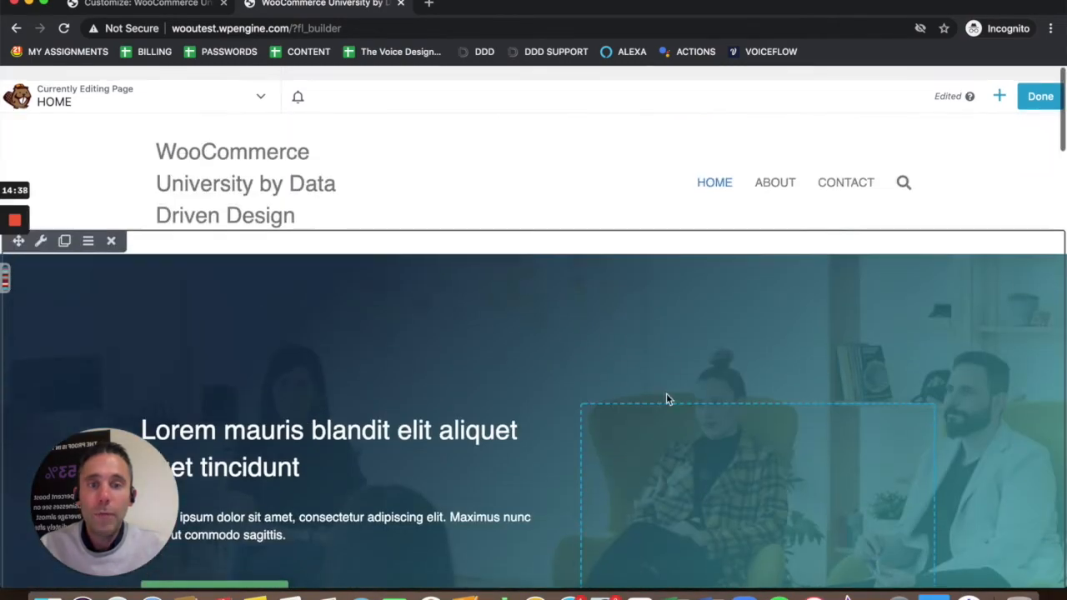
pyautogui.click(1035, 83)
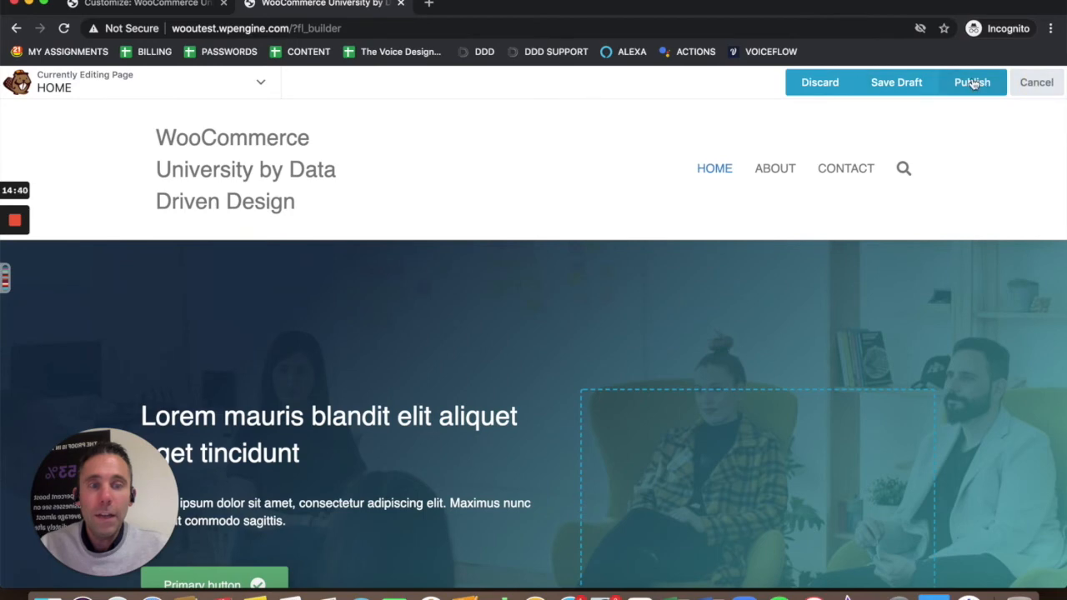
pyautogui.click(972, 82)
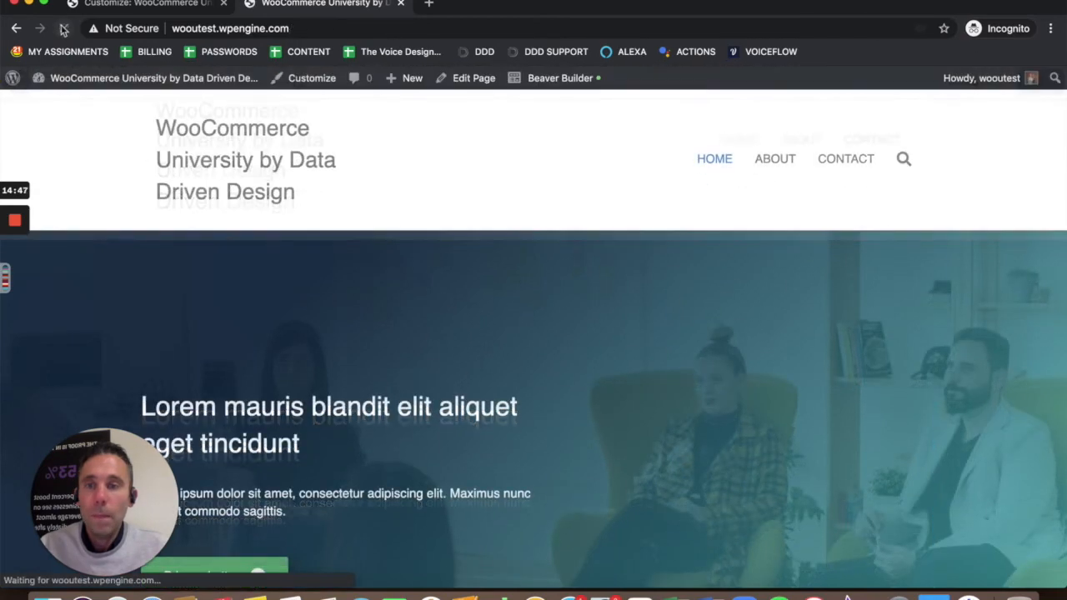
# Step: Review the published homepage from its header to the footer widgets
pyautogui.scroll(-10, 650, 339)
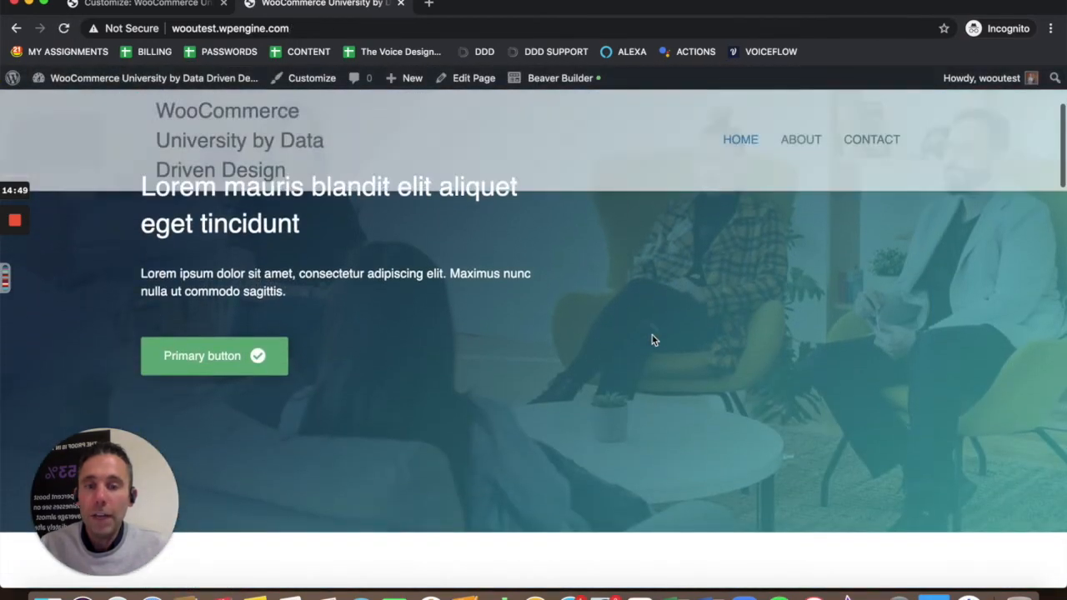
pyautogui.scroll(-15, 653, 339)
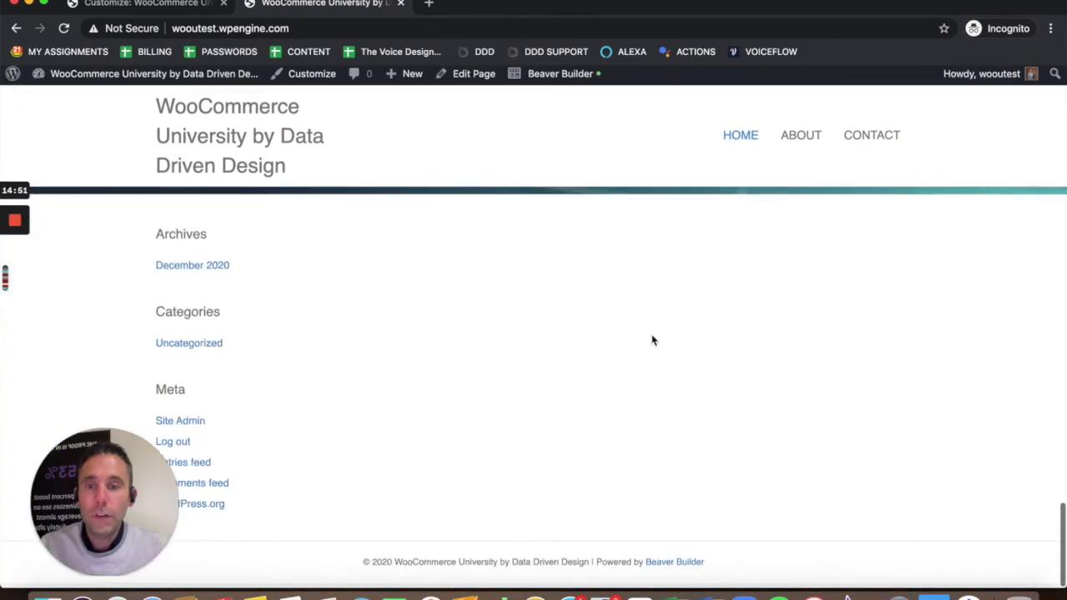
pyautogui.scroll(8, 652, 339)
pyautogui.scroll(15, 652, 340)
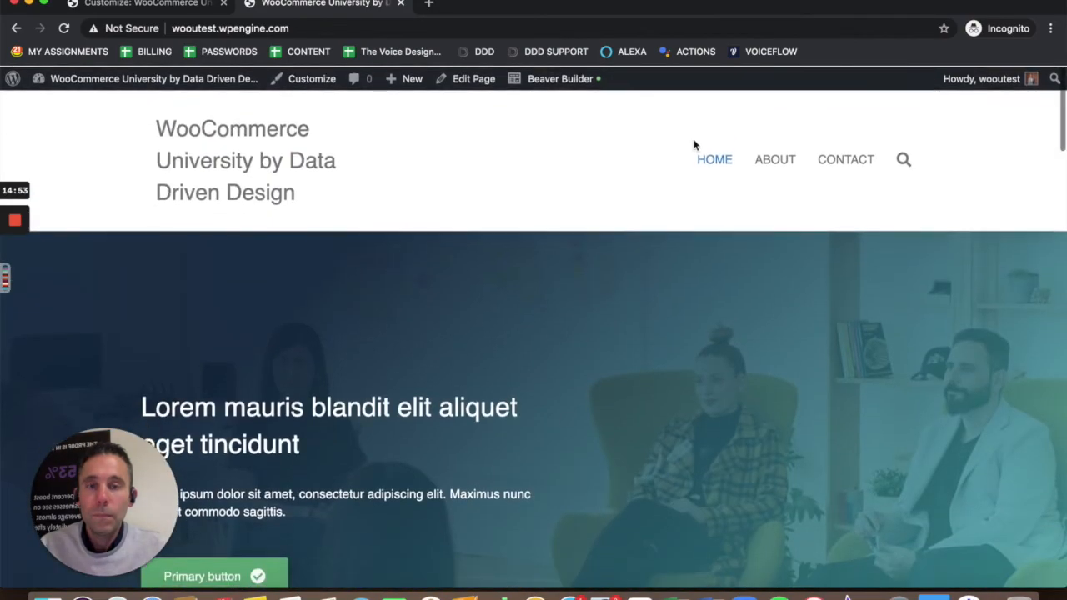
pyautogui.scroll(-20, 502, 207)
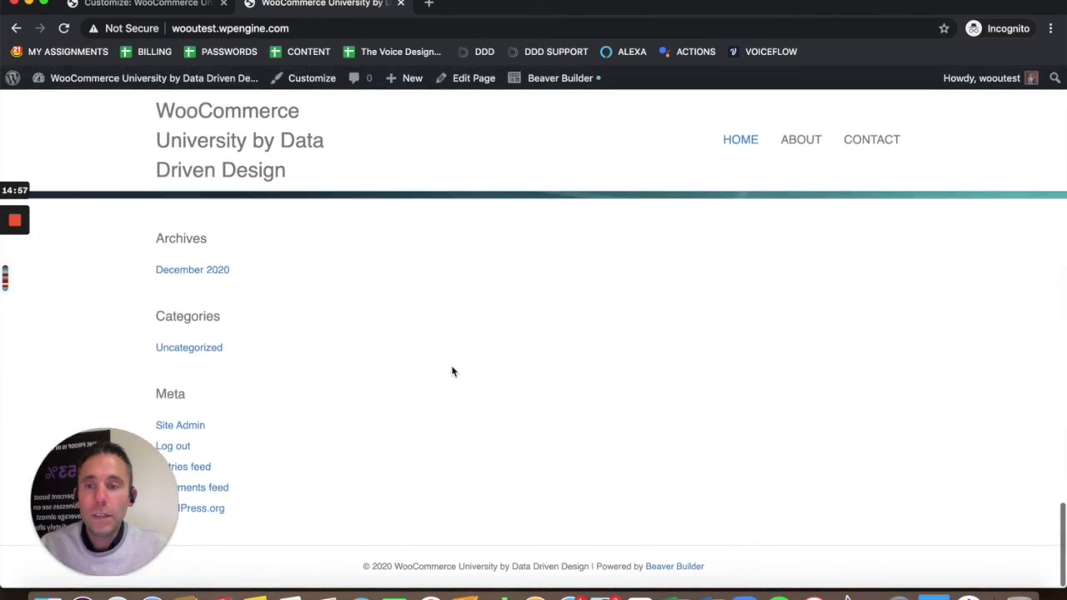
pyautogui.moveTo(247, 459); pyautogui.dragTo(910, 463)
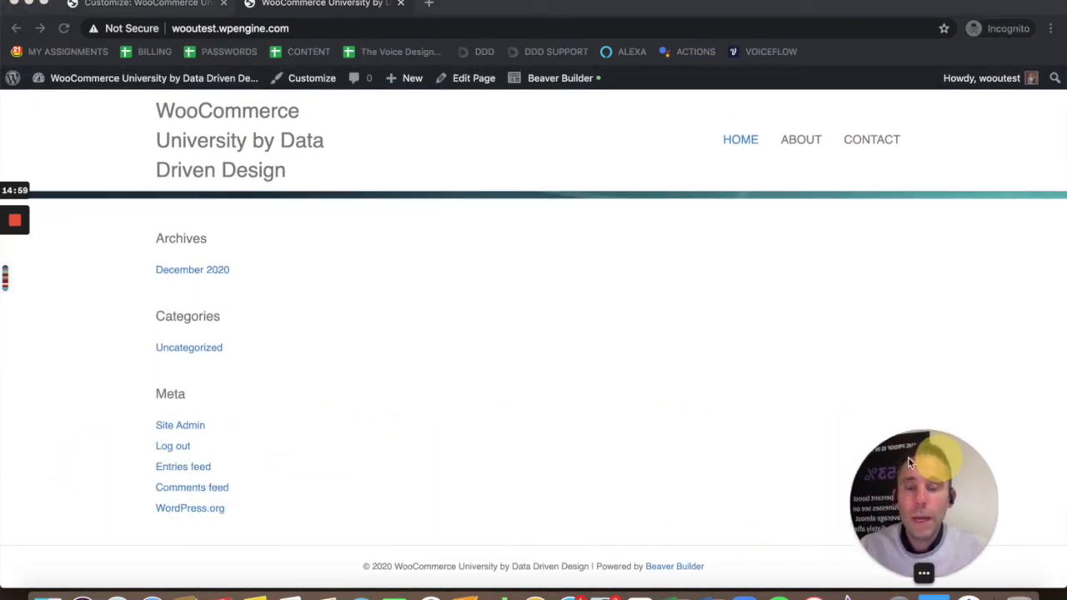
# Step: Switch to the Customizer and examine the footer's Footer Widgets Layout and Footer Widgets Style settings
pyautogui.click(169, 4)
pyautogui.click(18, 127)
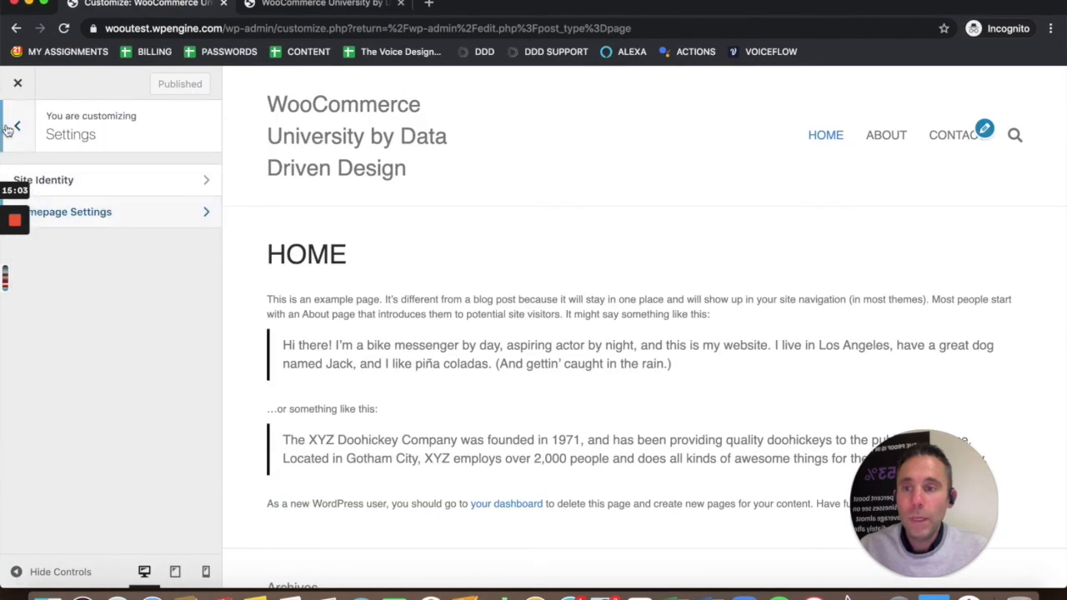
pyautogui.click(18, 129)
pyautogui.scroll(-1, 91, 362)
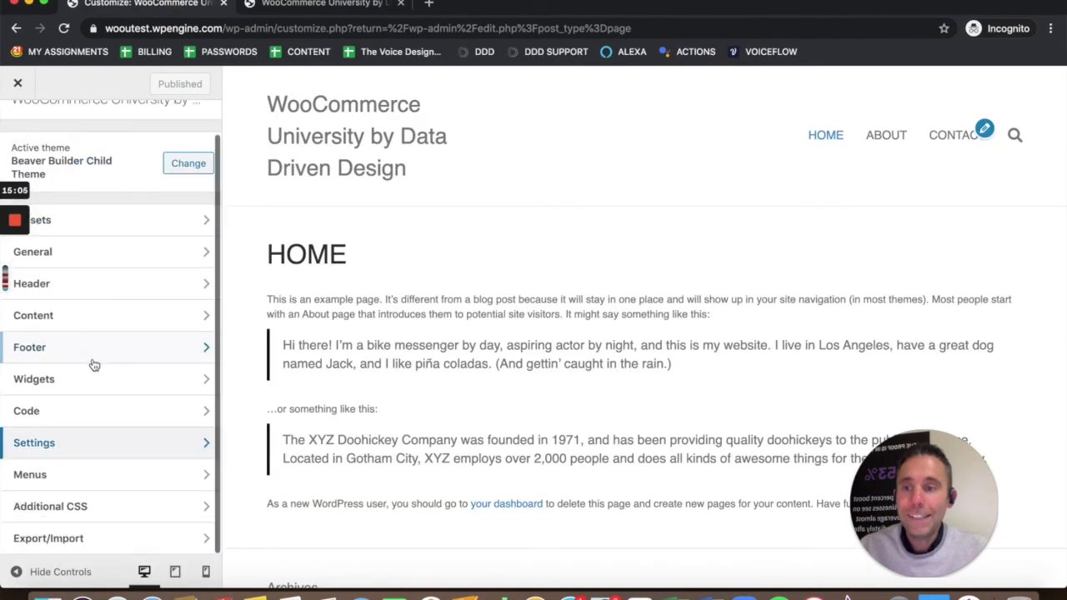
pyautogui.click(94, 353)
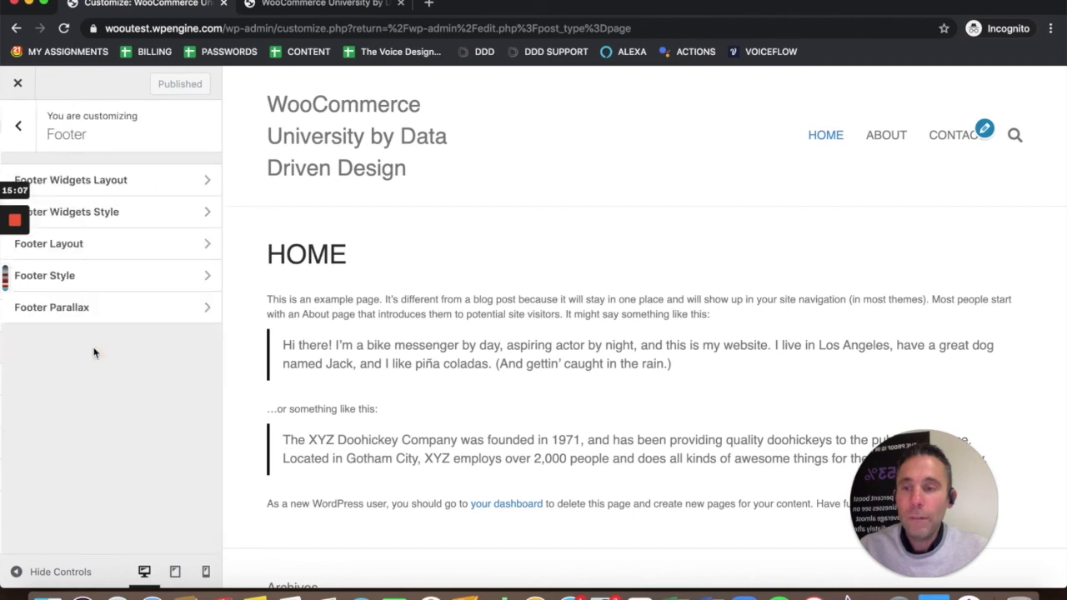
pyautogui.click(106, 184)
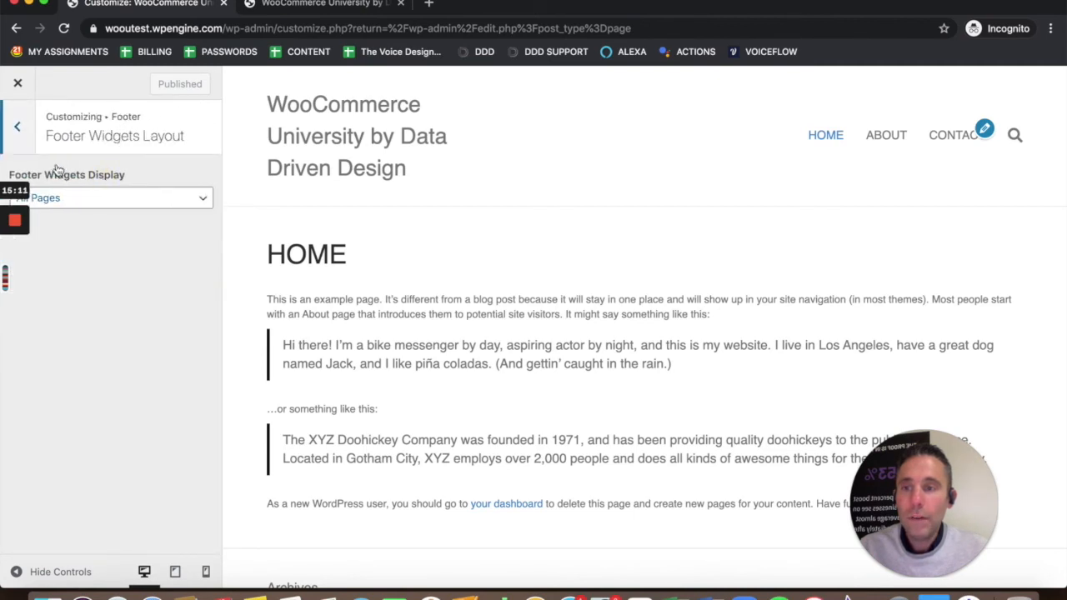
pyautogui.click(28, 136)
pyautogui.click(92, 208)
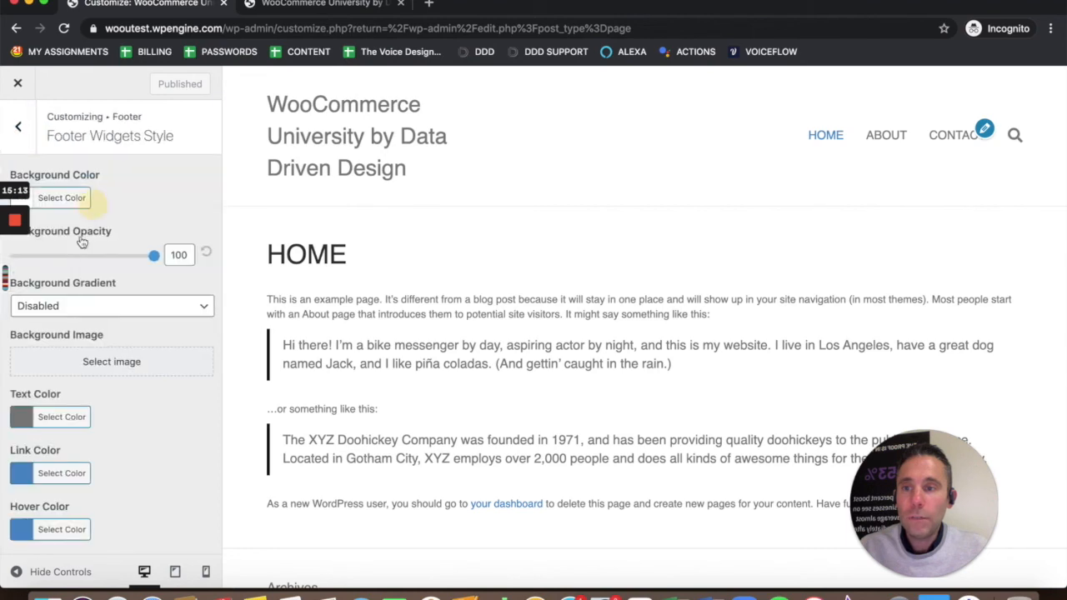
pyautogui.click(25, 133)
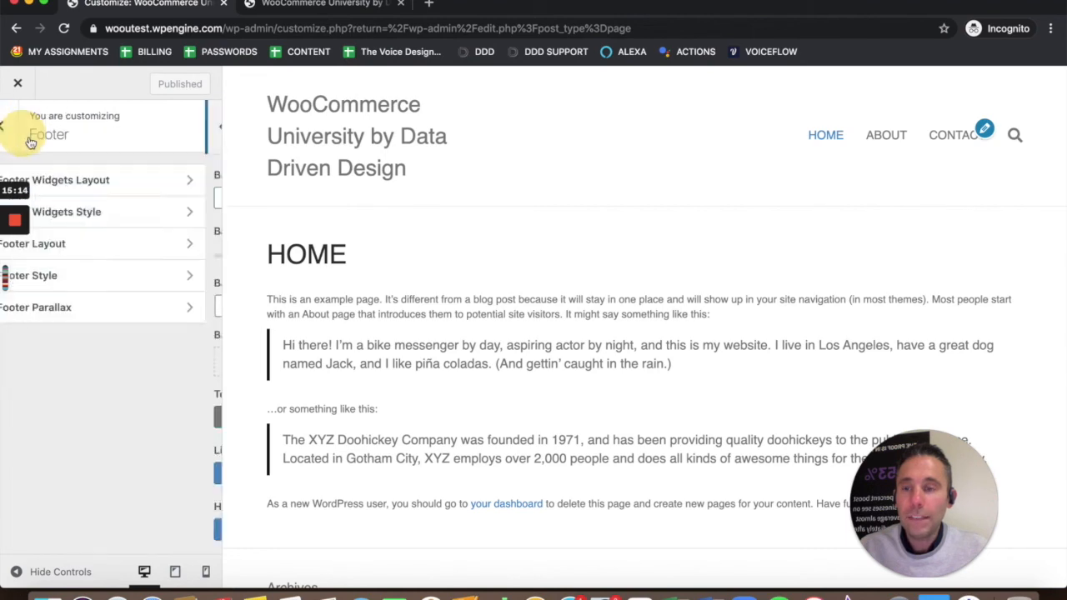
# Step: Examine the Footer Layout, Footer Style and Footer Parallax settings and exit the Customizer
pyautogui.click(104, 252)
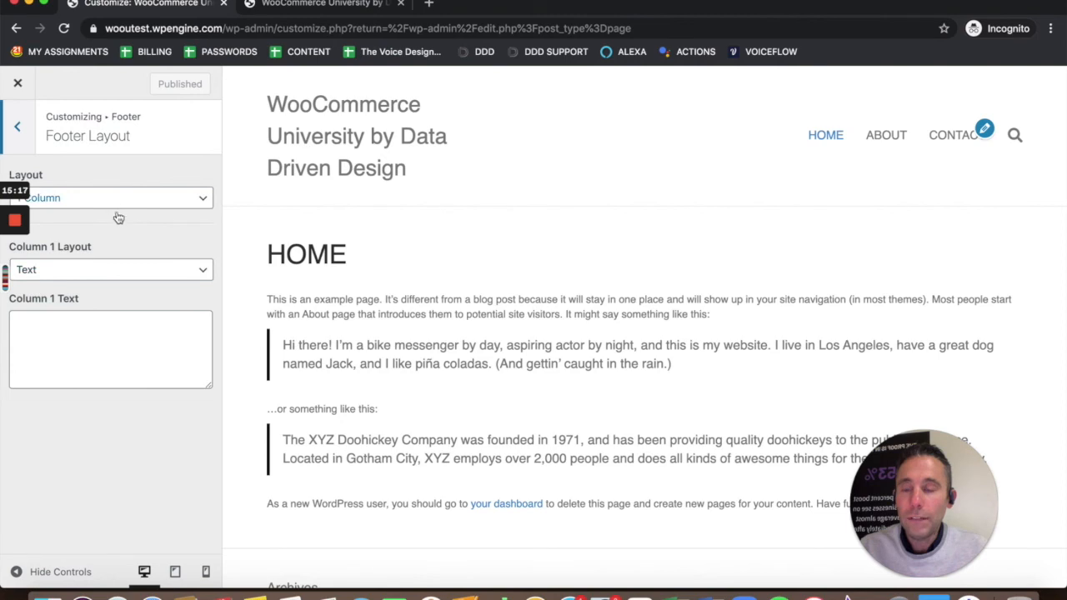
pyautogui.click(89, 203)
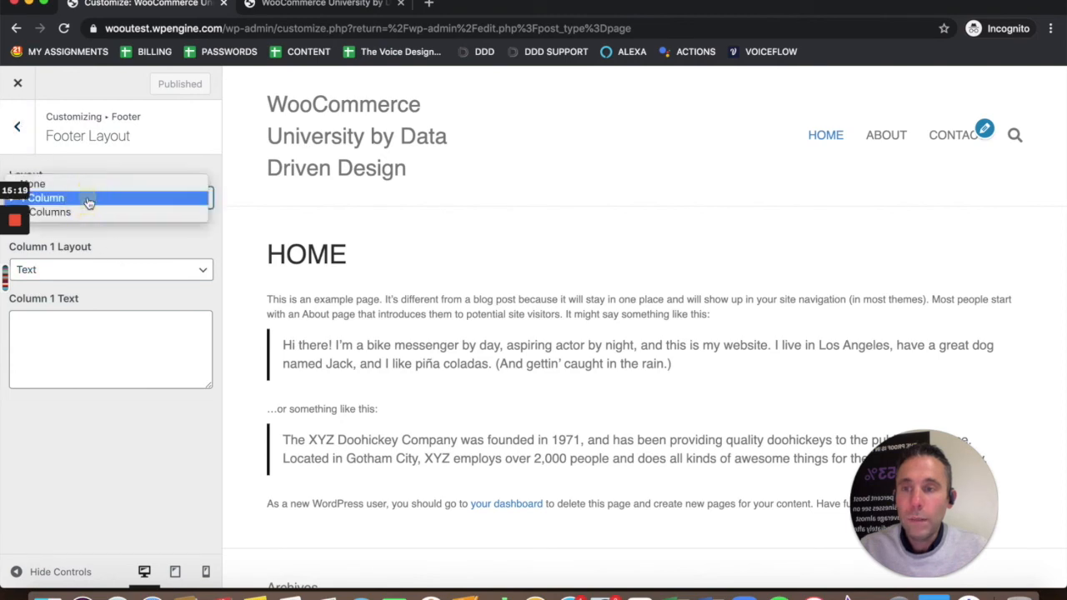
pyautogui.click(78, 198)
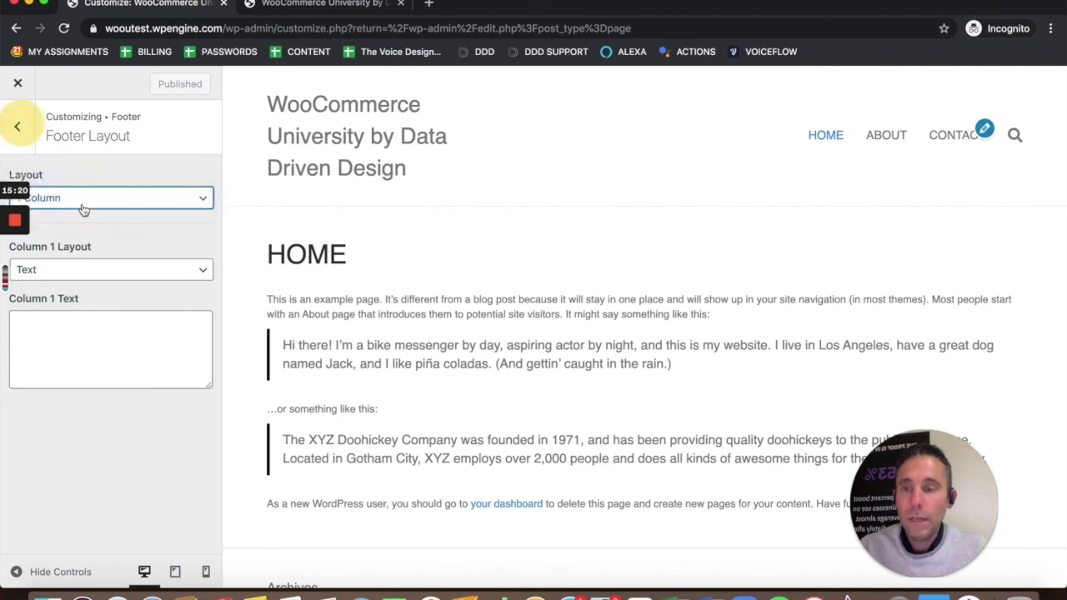
pyautogui.click(15, 133)
pyautogui.click(67, 275)
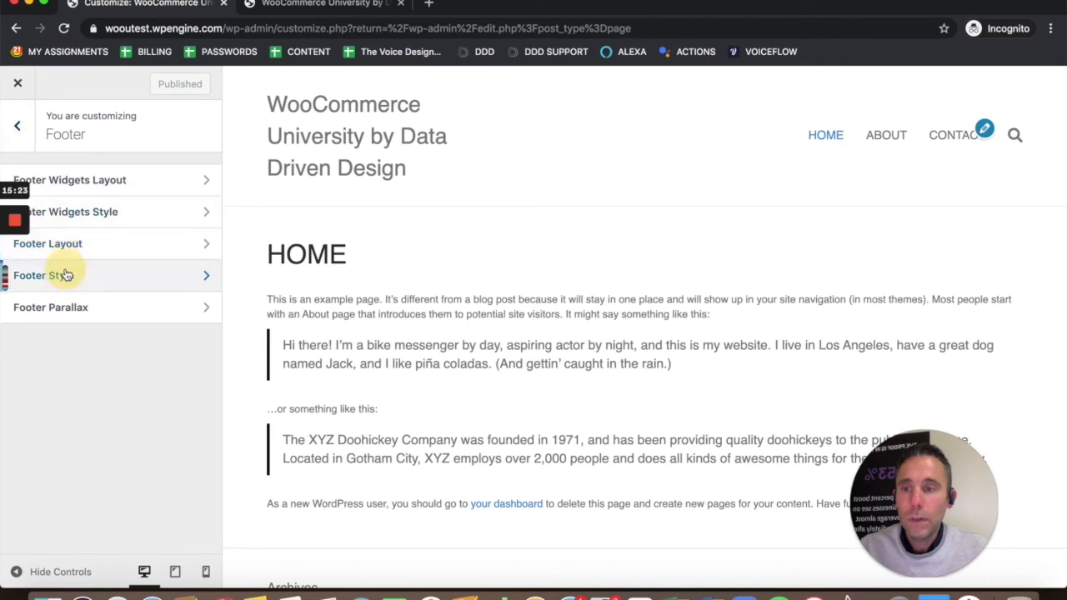
pyautogui.click(18, 128)
pyautogui.click(100, 305)
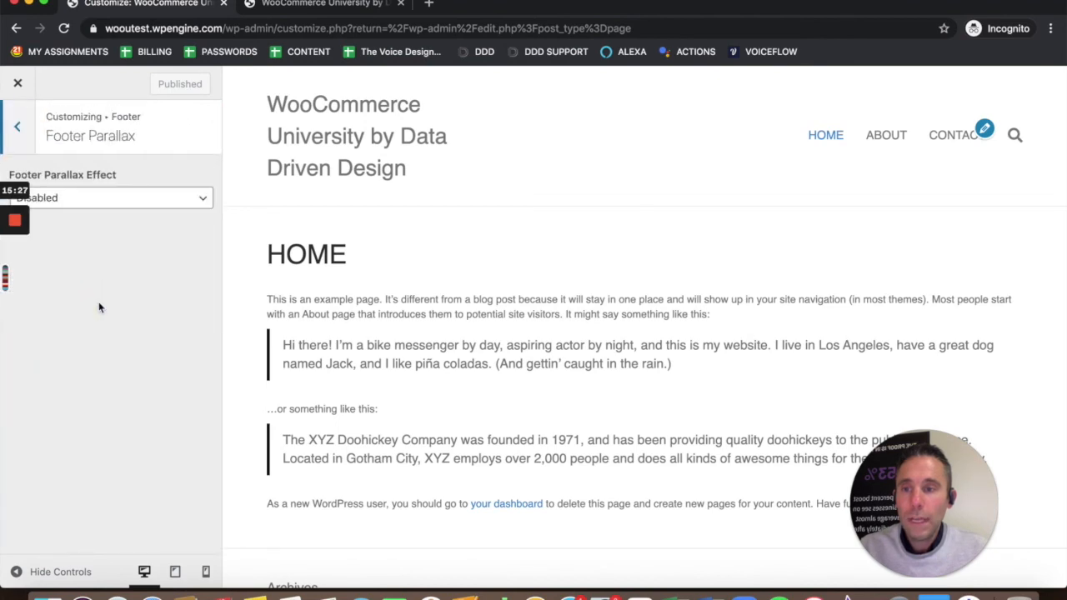
pyautogui.click(22, 126)
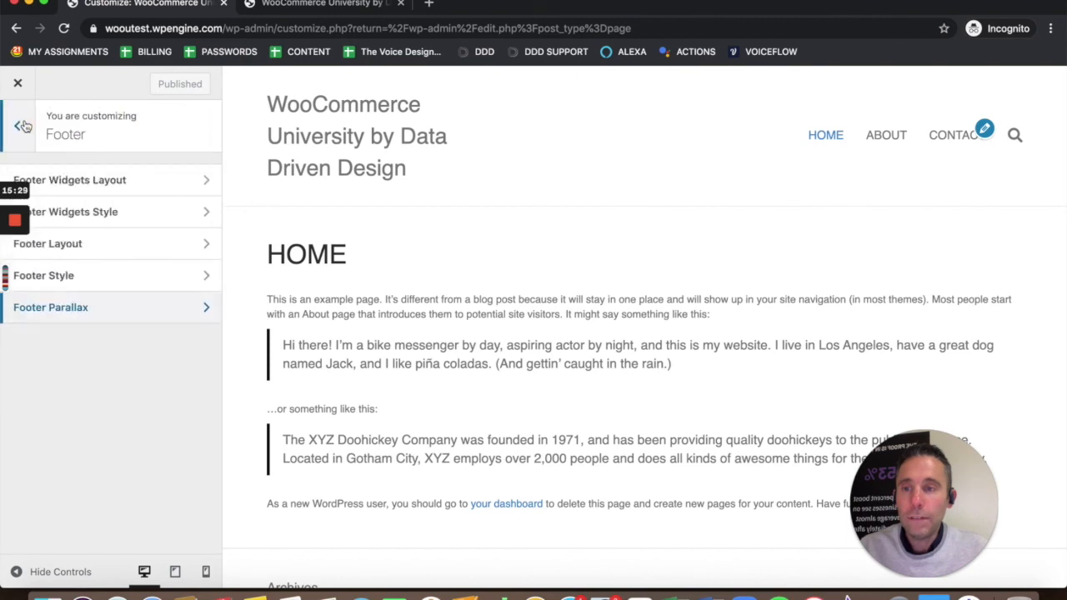
pyautogui.click(19, 85)
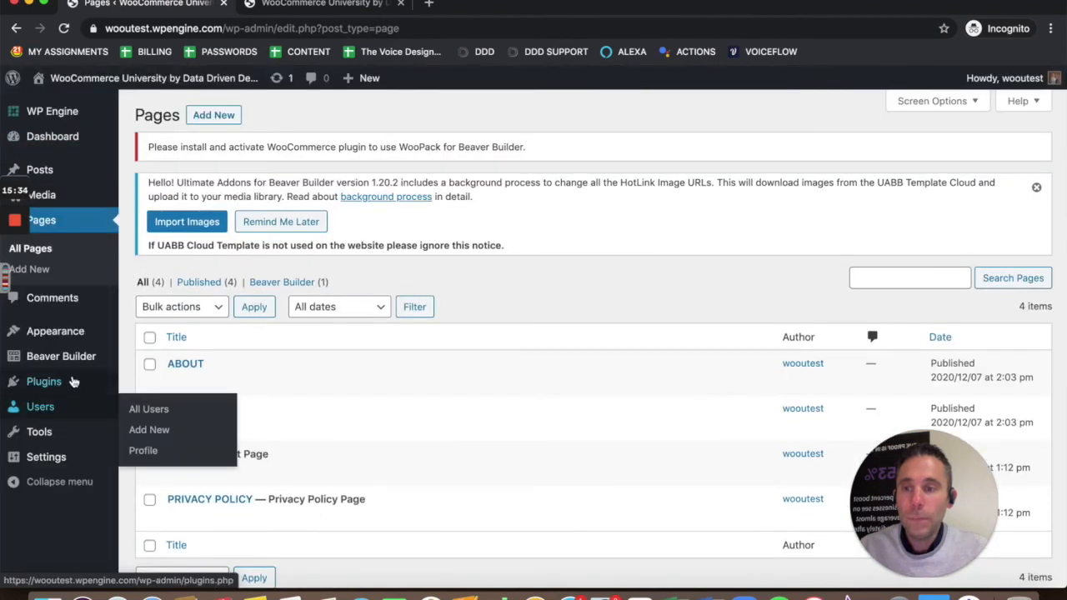
# Step: Delete the Archives, Categories and Meta widgets from Footer Column 1 in the site's widget settings
pyautogui.moveTo(53, 337)
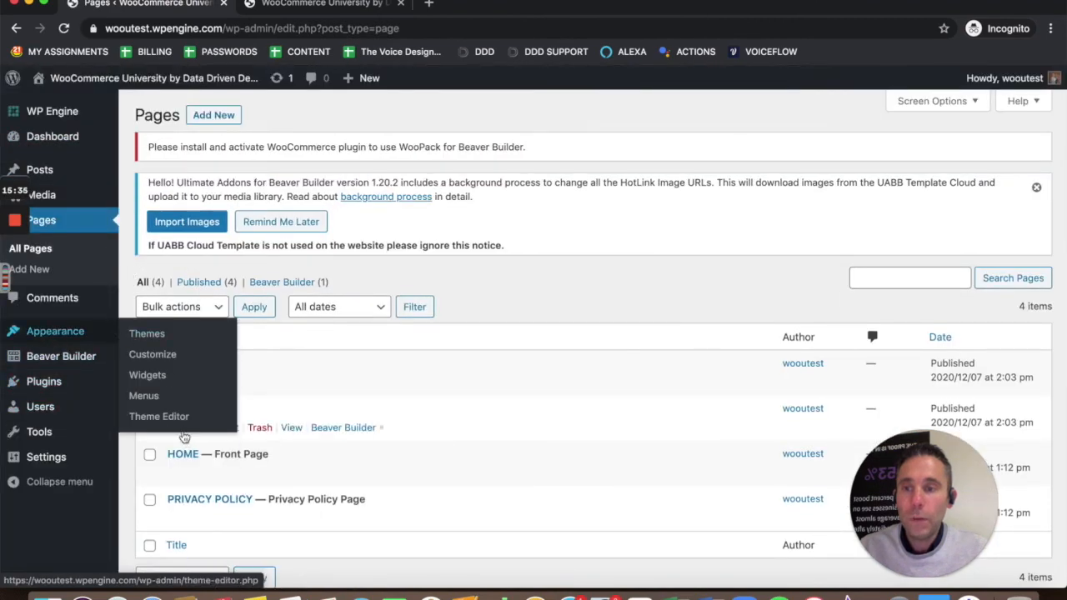
pyautogui.click(148, 396)
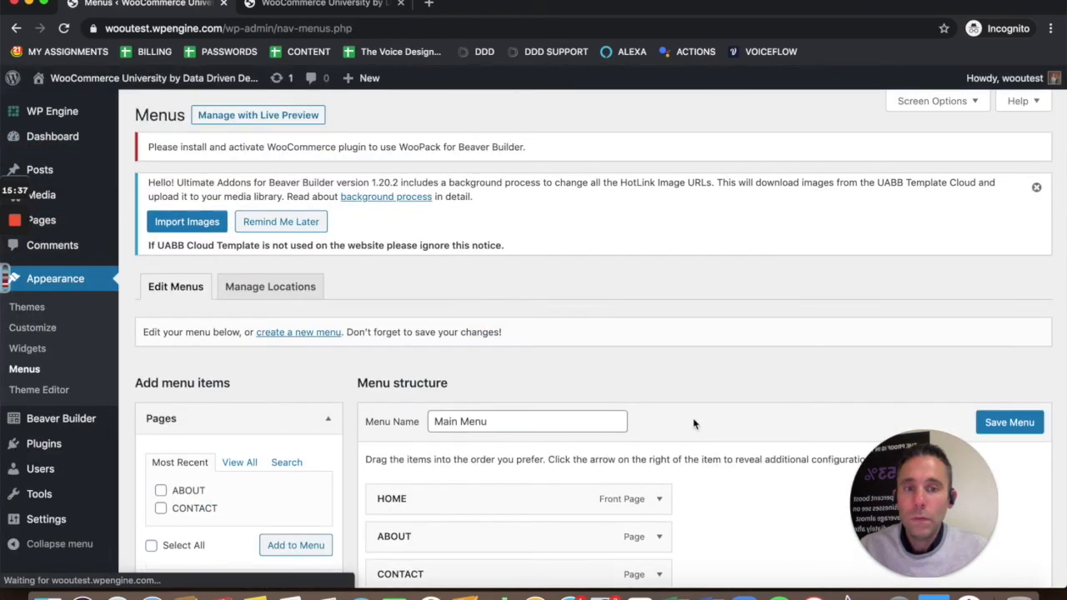
pyautogui.click(39, 350)
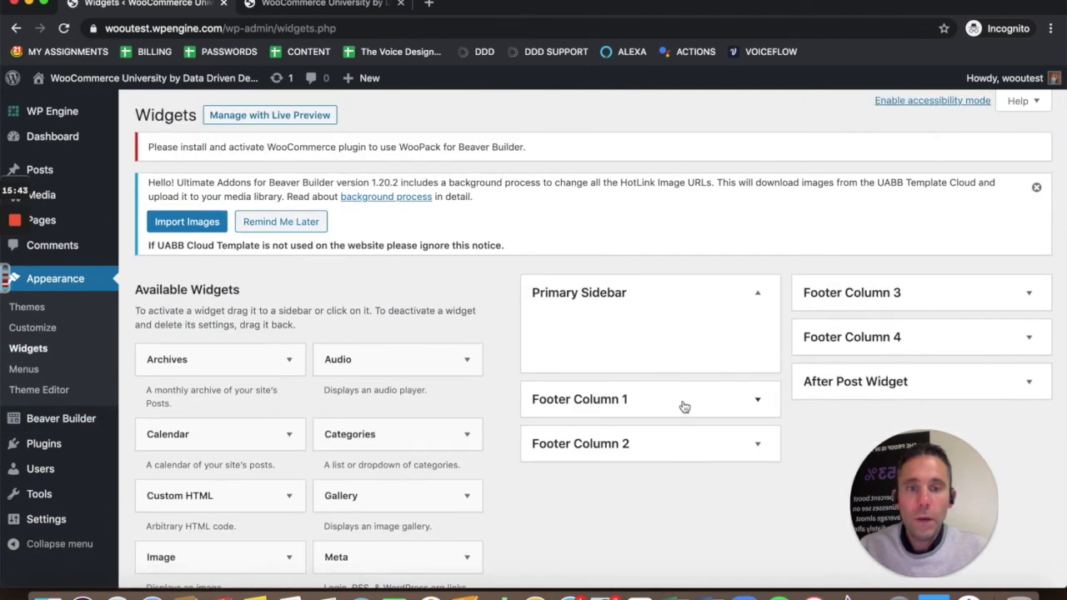
pyautogui.click(683, 408)
pyautogui.scroll(-2, 682, 406)
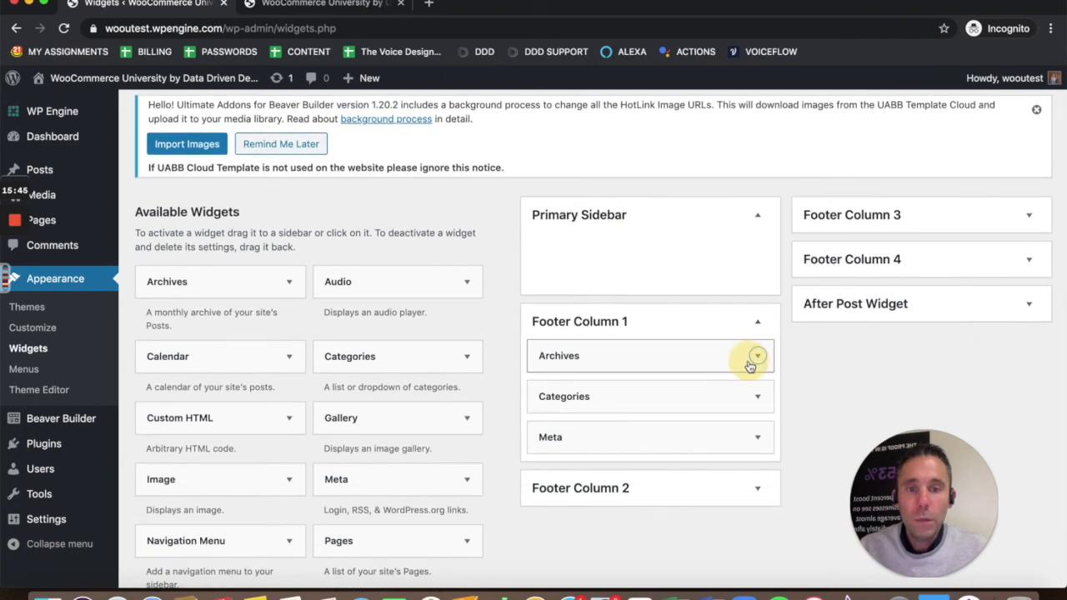
pyautogui.click(756, 356)
pyautogui.scroll(-1, 583, 417)
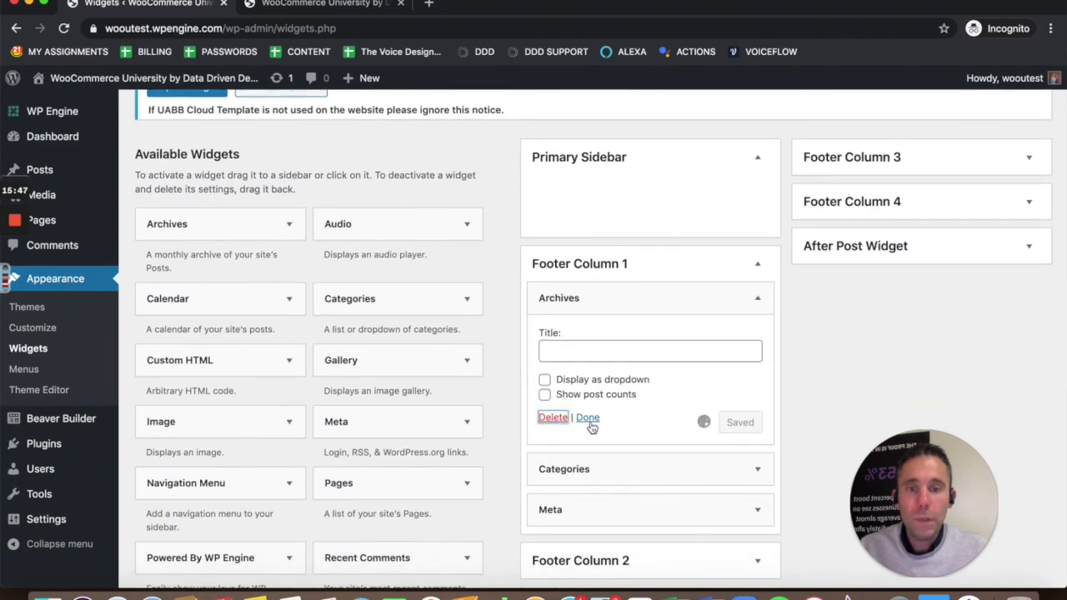
pyautogui.click(756, 298)
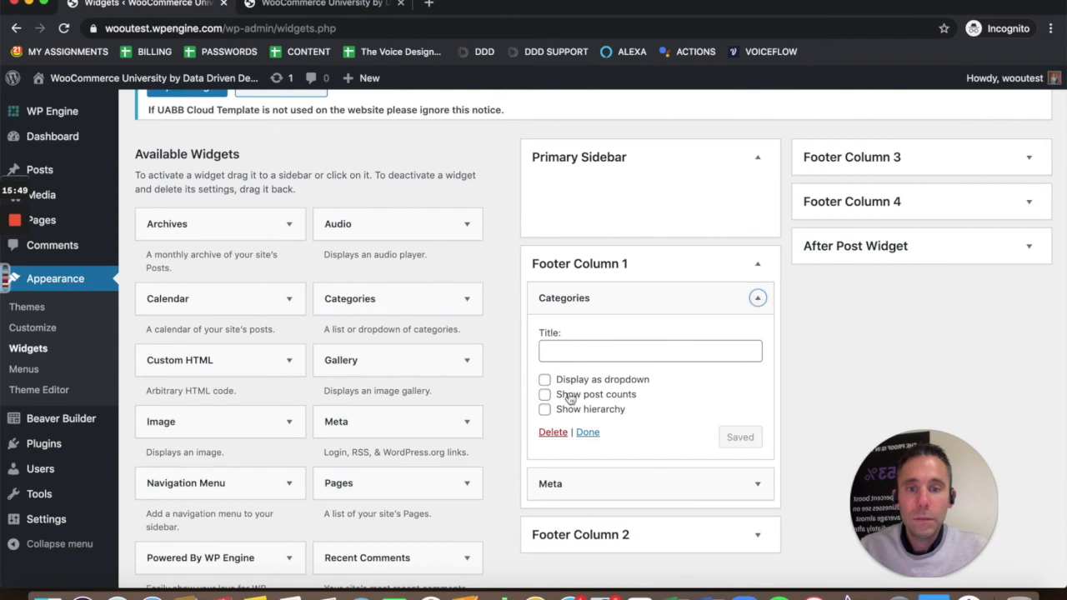
pyautogui.scroll(-1, 569, 397)
pyautogui.click(551, 421)
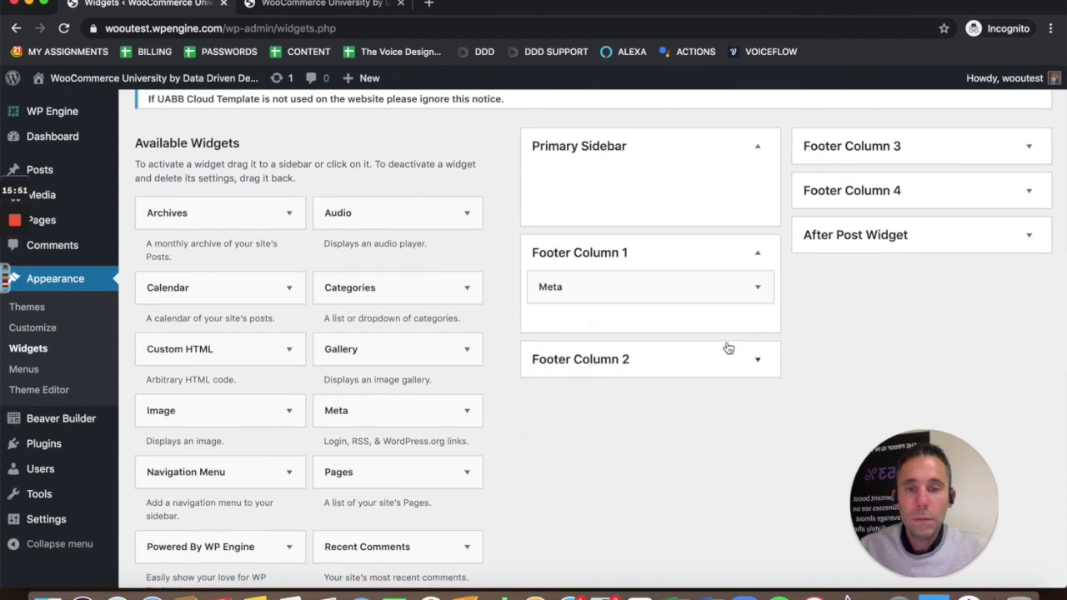
pyautogui.click(757, 288)
pyautogui.click(552, 367)
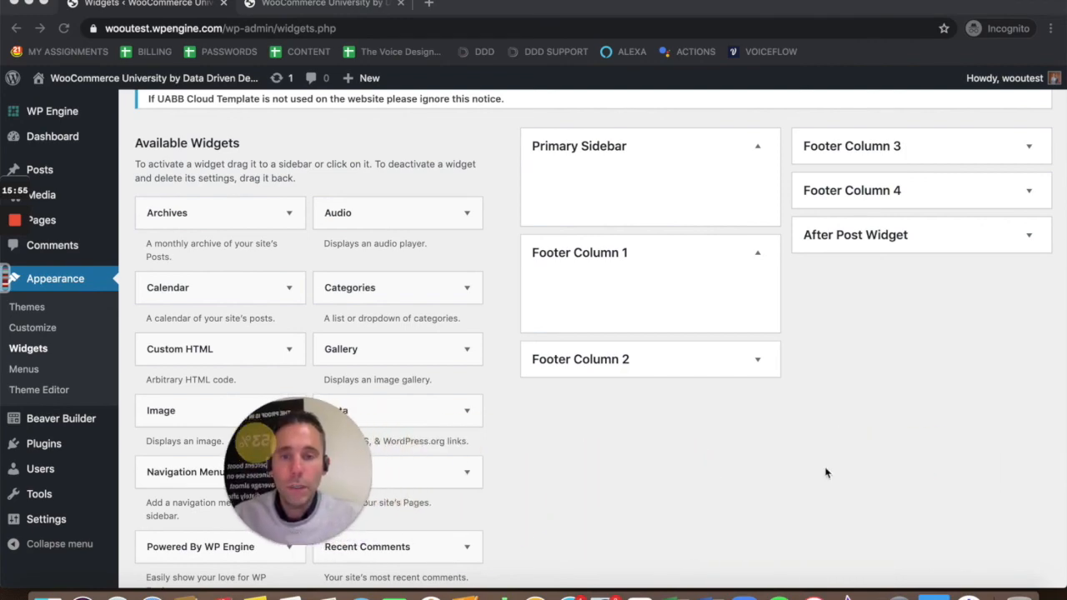
# Step: Switch to the published homepage and reload it to check the footer without the default widgets
pyautogui.scroll(5, 825, 472)
pyautogui.click(299, 5)
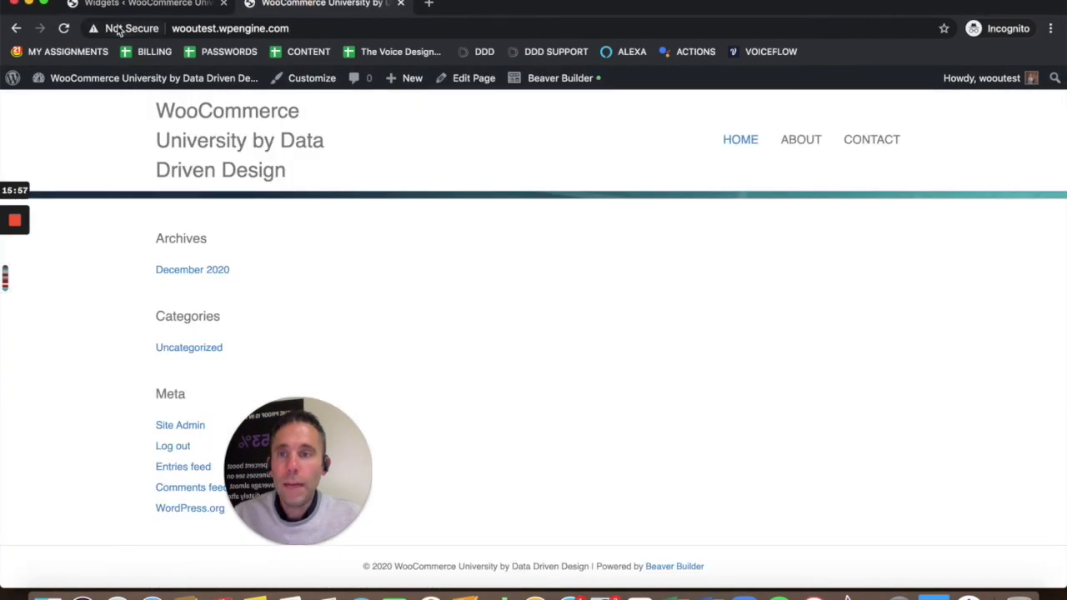
pyautogui.click(63, 28)
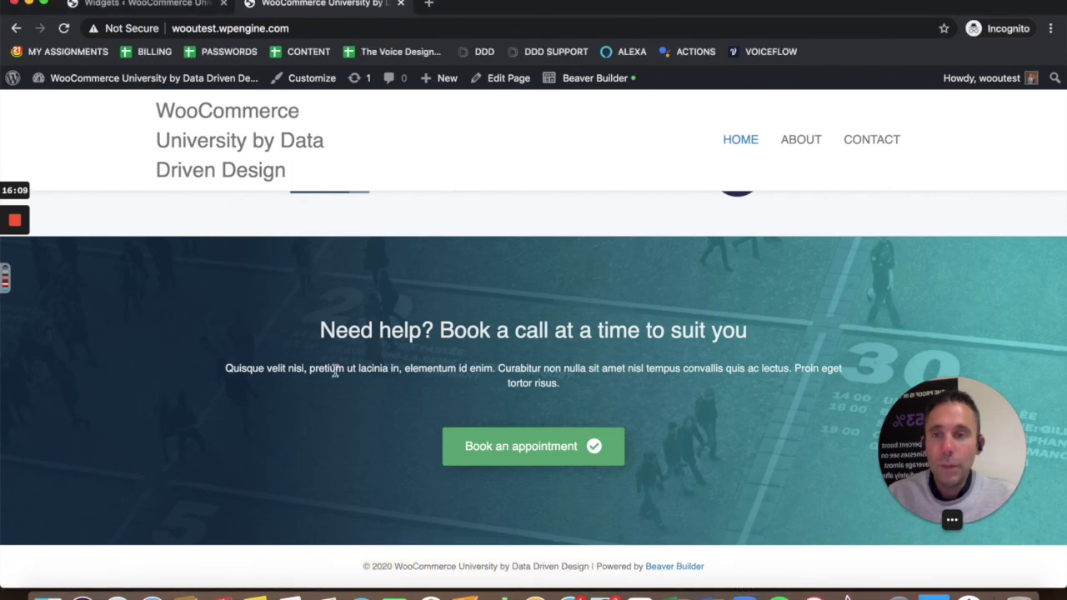
# Step: Return to the WordPress admin and open the Customizer to look over the theme's settings
pyautogui.click(140, 10)
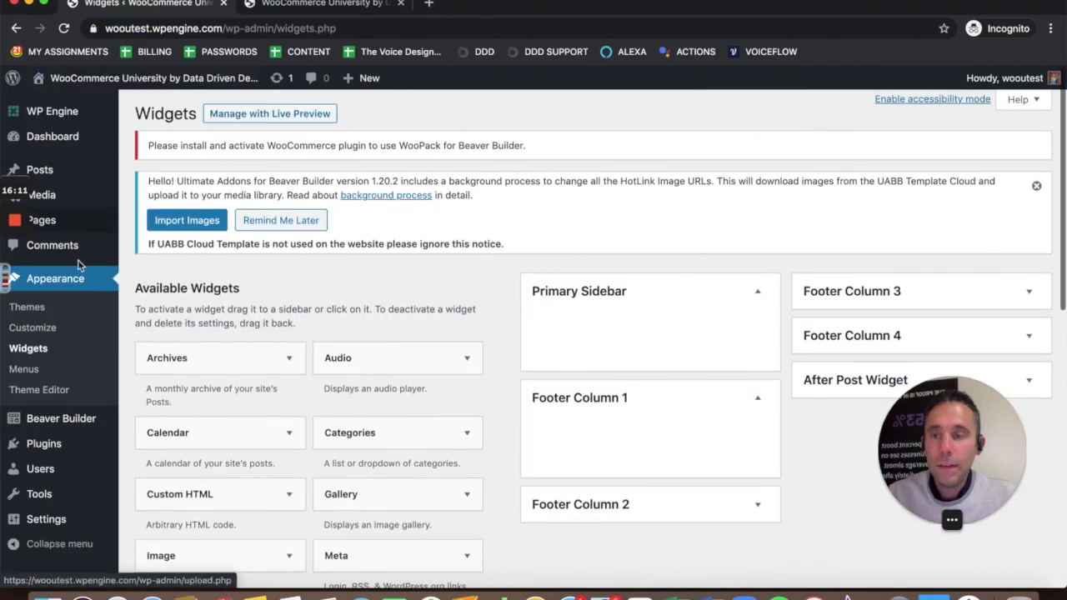
pyautogui.moveTo(55, 426)
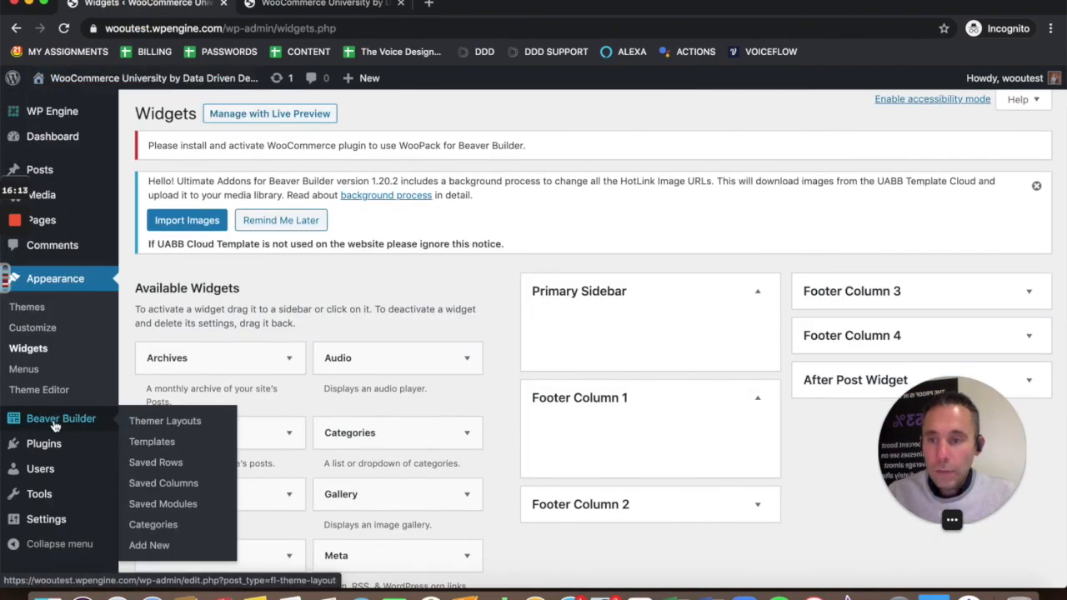
pyautogui.click(48, 330)
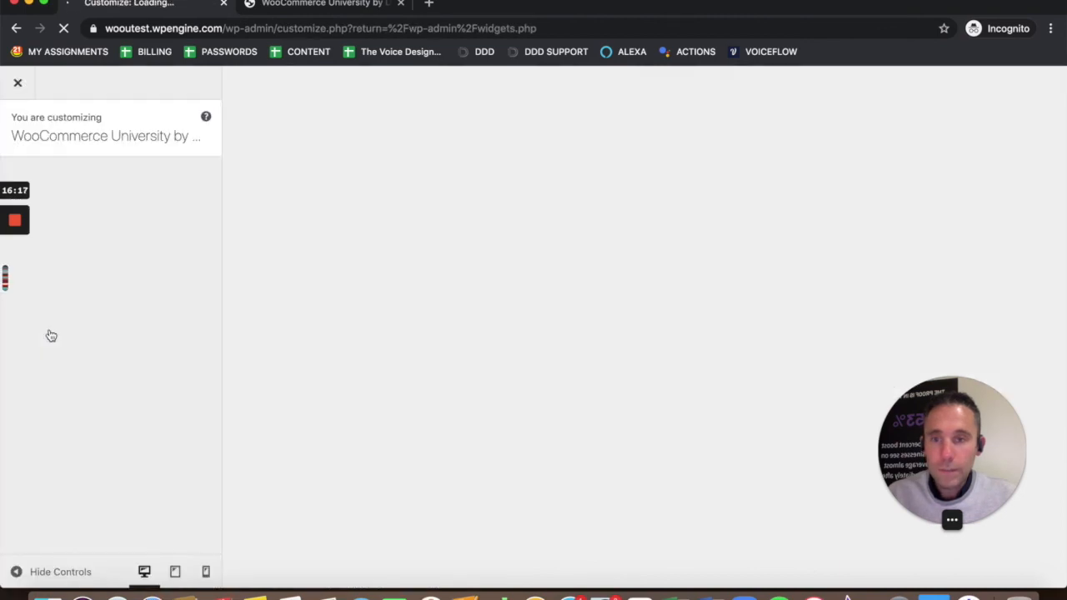
pyautogui.click(87, 395)
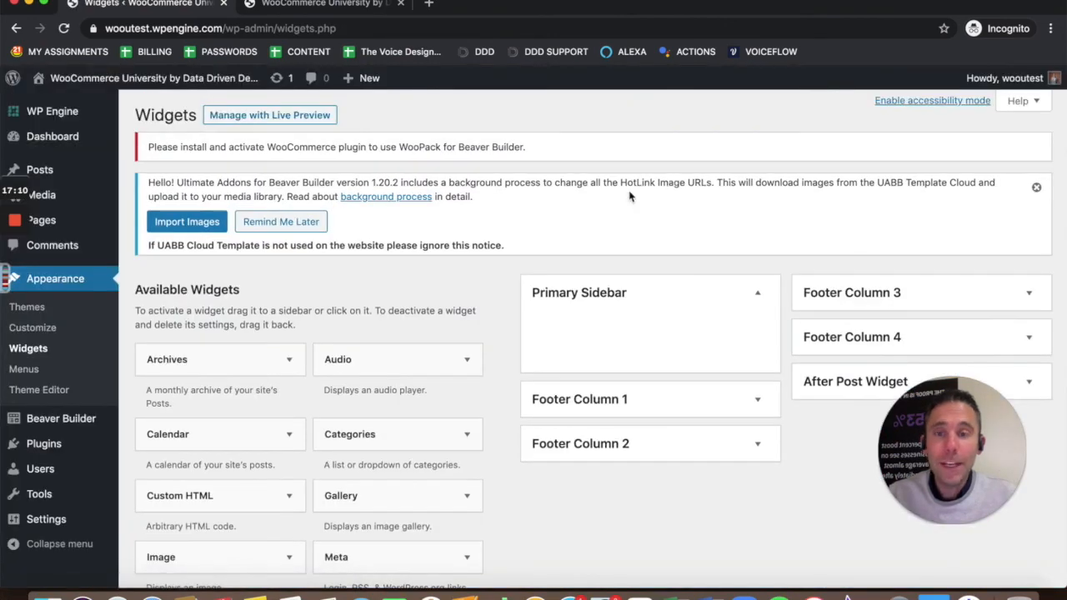
# Step: Go back to the published homepage and review it from the footer up to the header
pyautogui.click(278, 10)
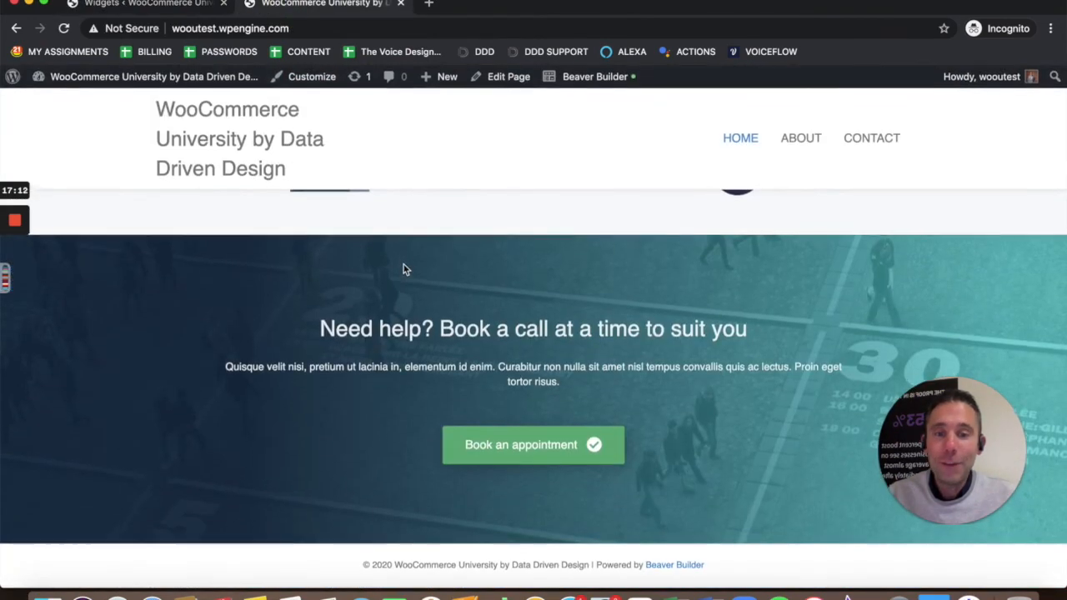
pyautogui.scroll(10, 403, 264)
pyautogui.scroll(10, 403, 267)
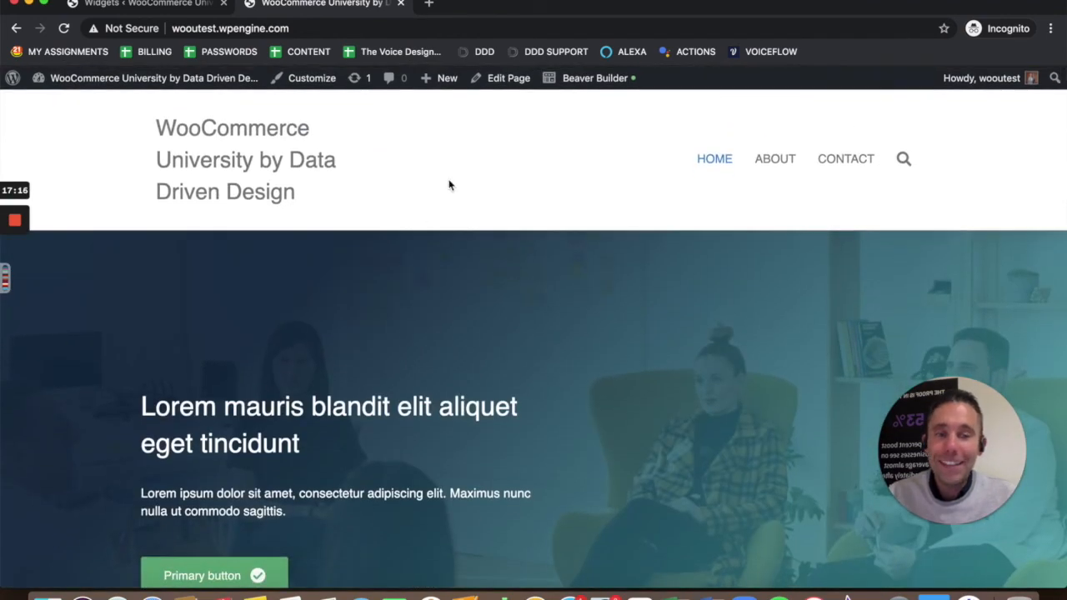
pyautogui.moveTo(937, 472); pyautogui.dragTo(971, 583)
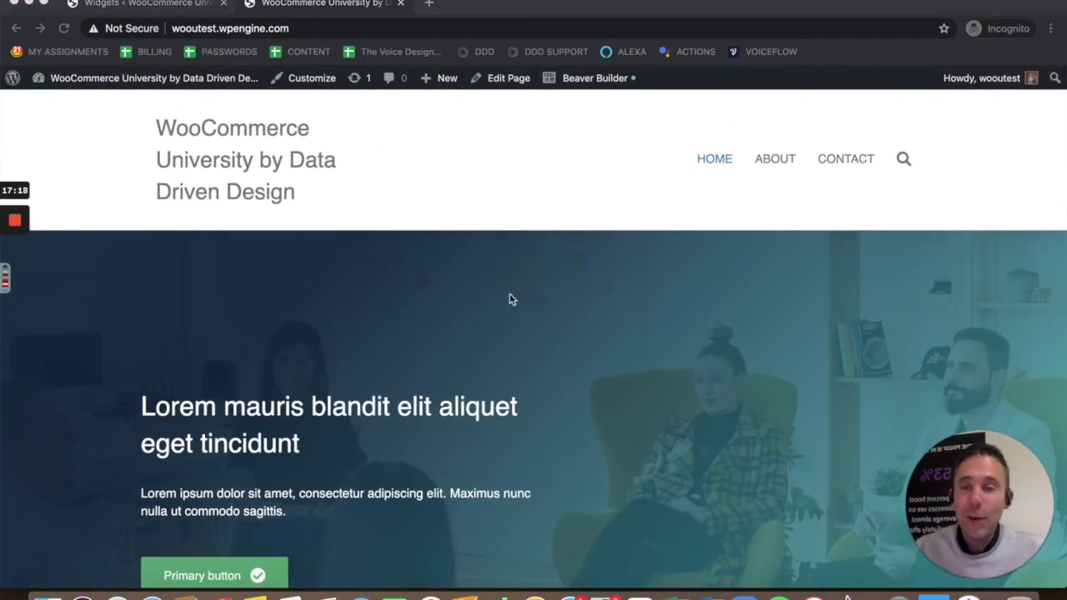